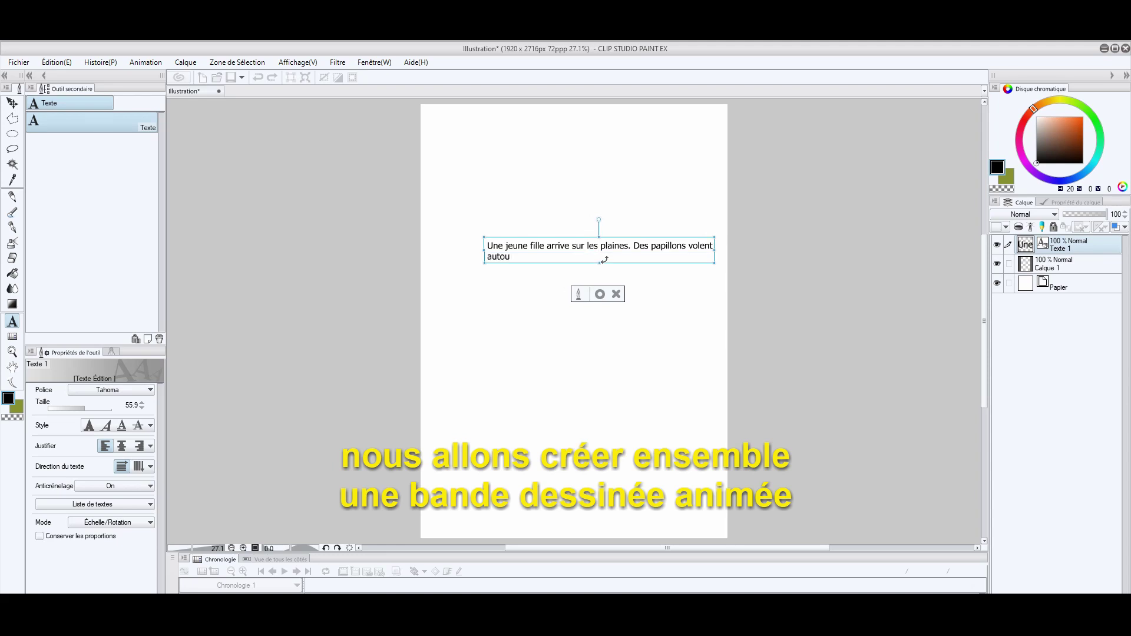
# - Complete the opening script sentence with "autour d'elle.", and add the lines "Quelle étrange sensation" in quotes and "Elle s'approche d'un arbre immense."
pyautogui.write('.')
pyautogui.press('Return')
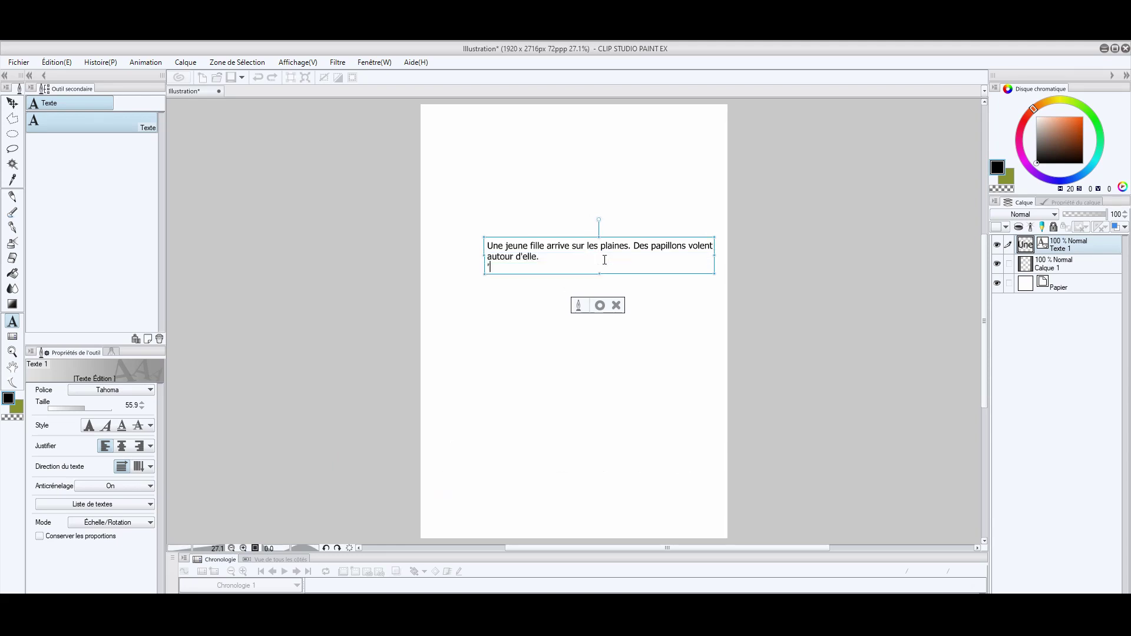
pyautogui.write('"Quelle étrange sen')
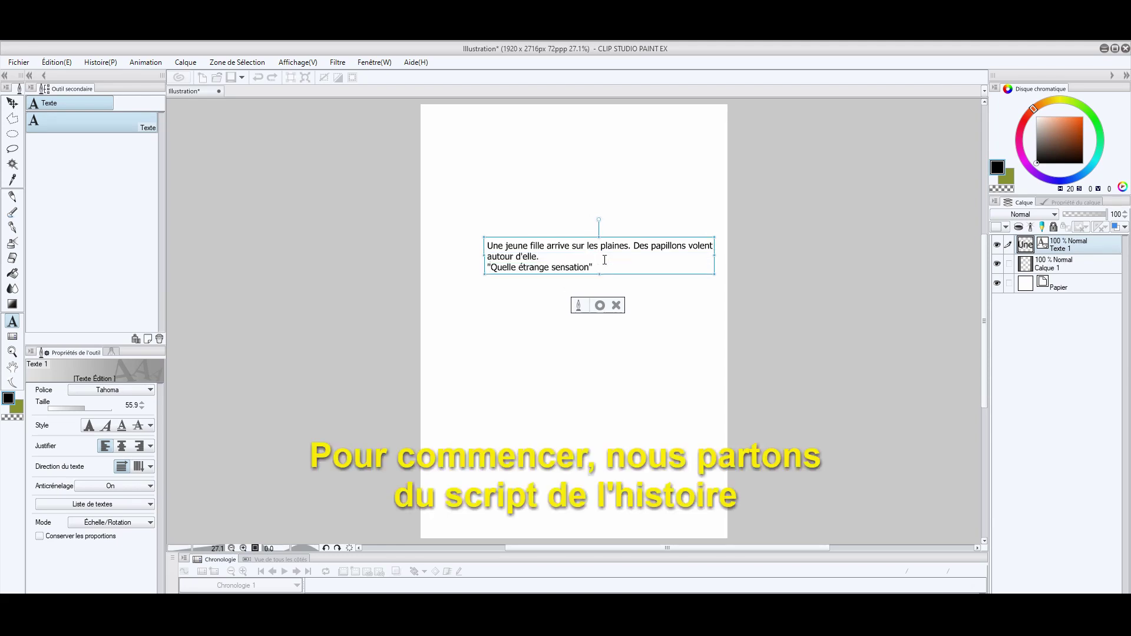
pyautogui.write('sation"')
pyautogui.press('Return')
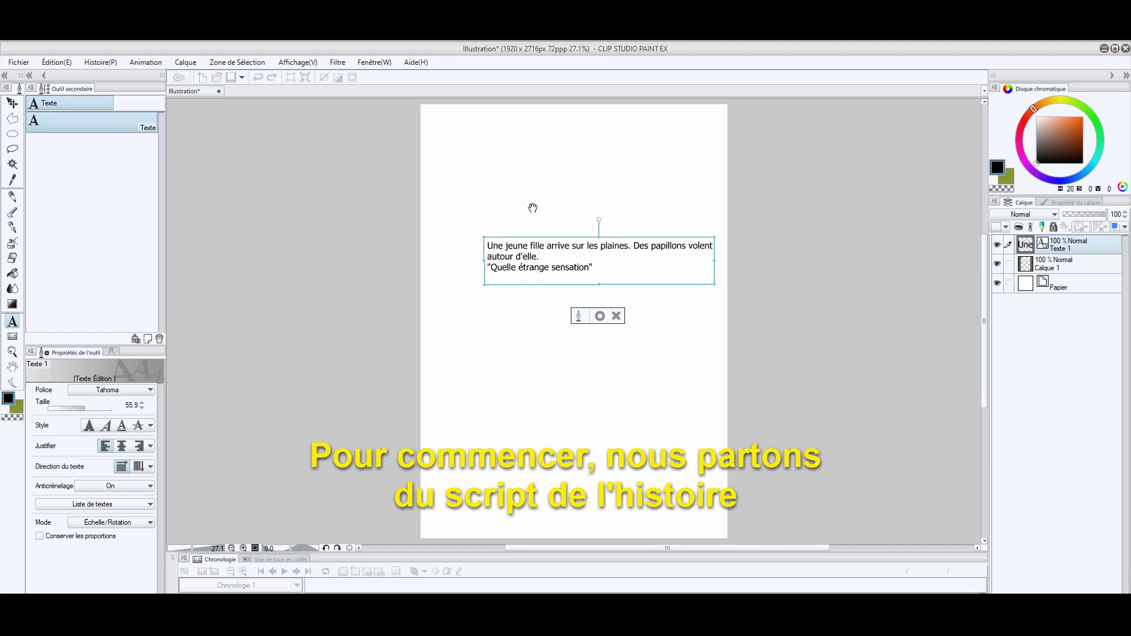
pyautogui.write("Elle s'approche de")
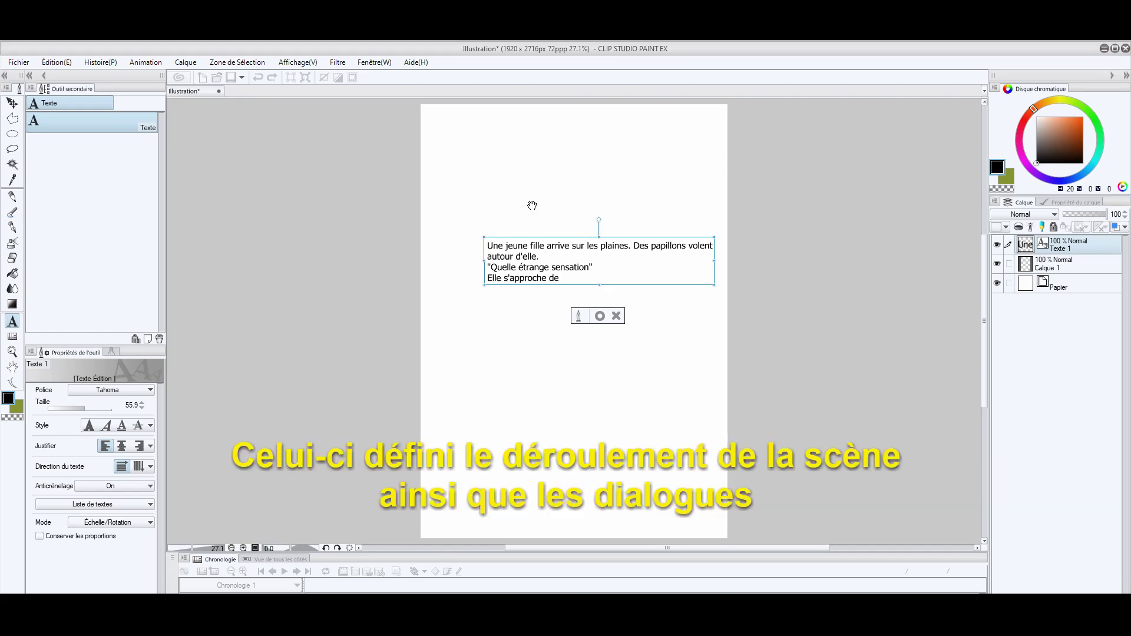
pyautogui.press('BackSpace')
pyautogui.write("'un arbre immense.")
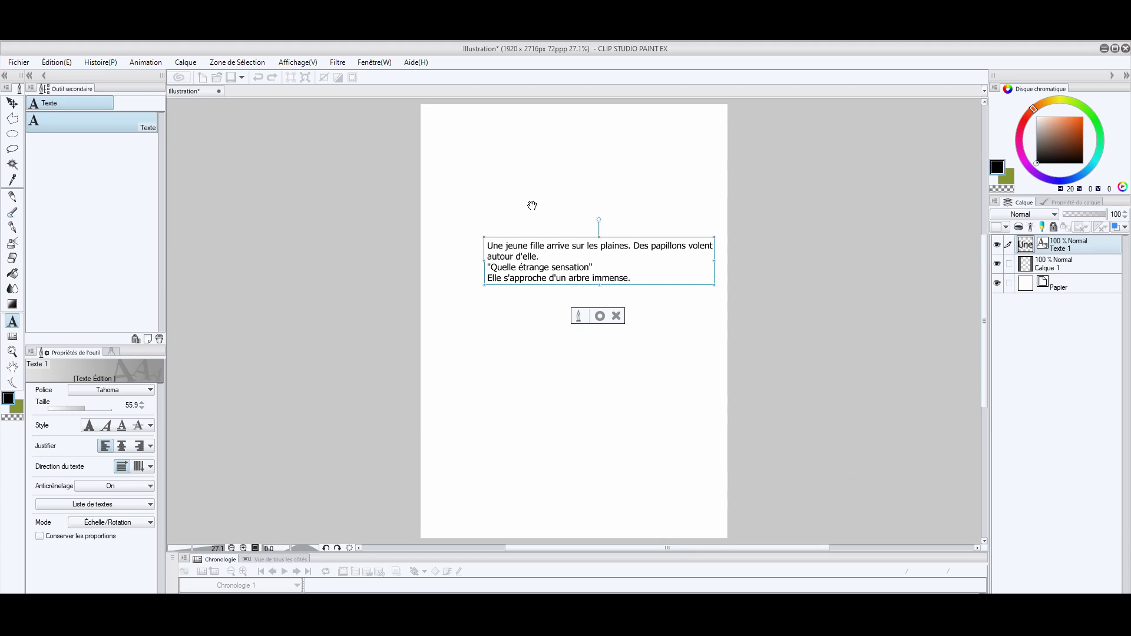
# - Add the closing quoted dialogue to the script on two lines: "Toi aussi tu l'as entendu n'est-ce pas ?!" and "Il revient pour me libérer"
pyautogui.press('Return')
pyautogui.write('"Toi aussi tu l\'as entendu n\'est-ce')
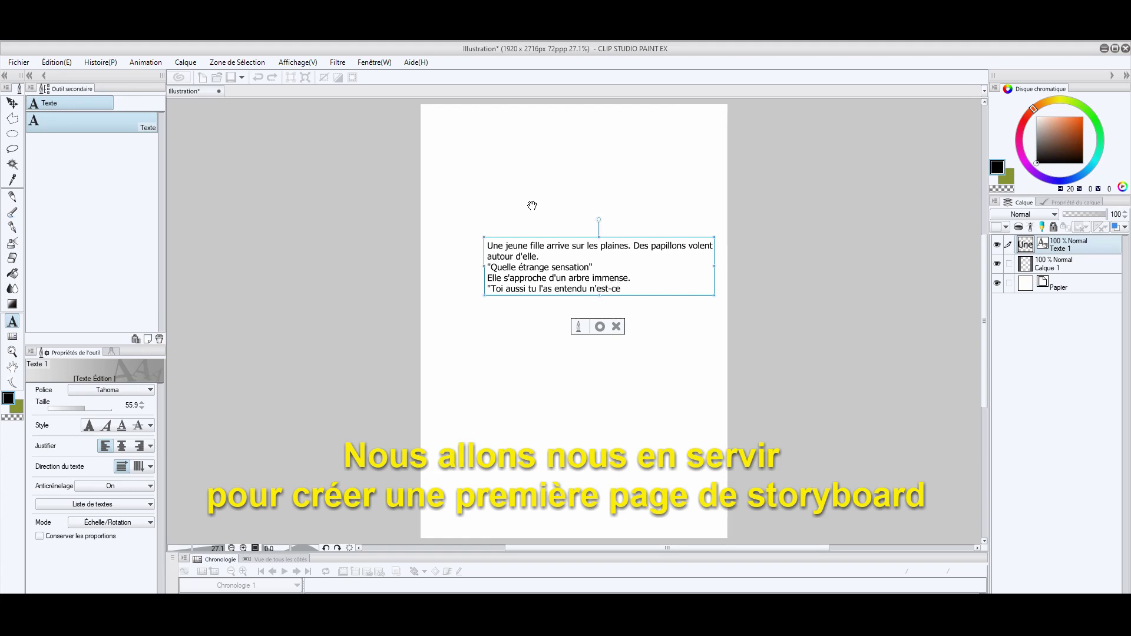
pyautogui.write(' pas ?')
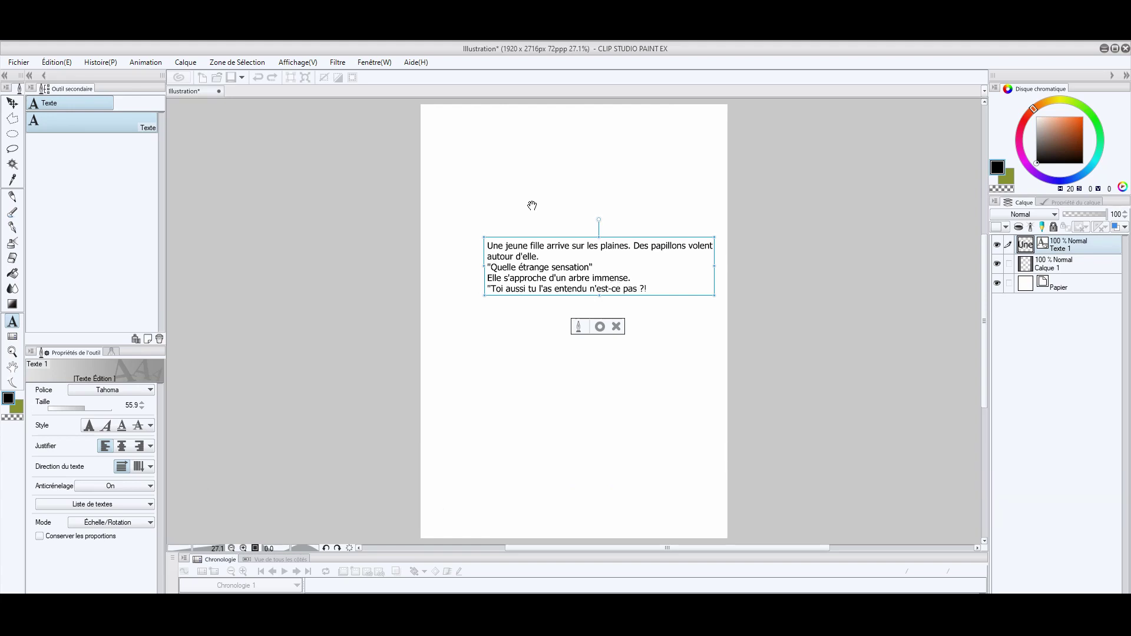
pyautogui.write('!')
pyautogui.press('Return')
pyautogui.write('Il revient pour me libérer"')
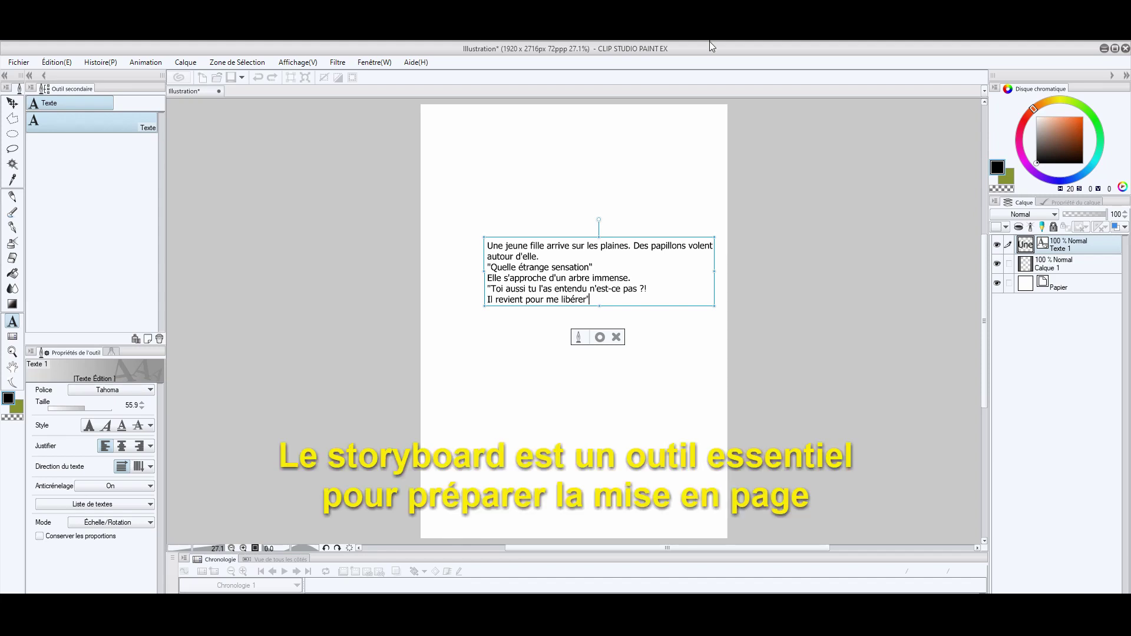
# - Move the script text to the upper part of the page and lower its layer opacity to 27%
pyautogui.click(12, 103)
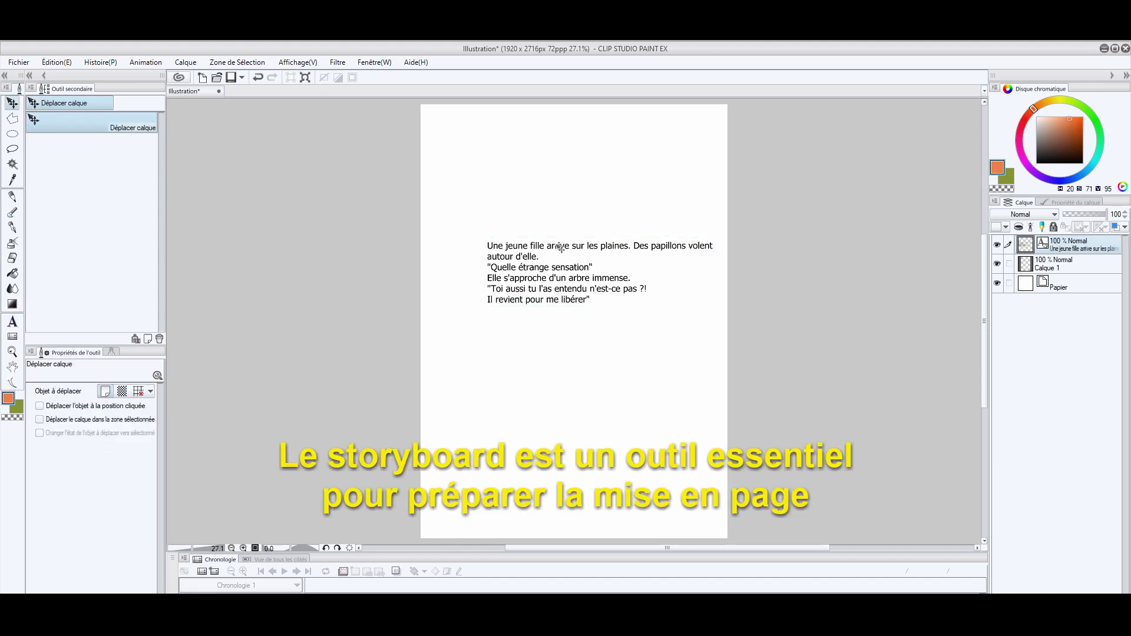
pyautogui.moveTo(559, 246); pyautogui.dragTo(535, 160)
pyautogui.moveTo(539, 205); pyautogui.dragTo(542, 181)
pyautogui.moveTo(1099, 216); pyautogui.dragTo(1075, 216)
pyautogui.moveTo(574, 181); pyautogui.dragTo(565, 170)
# - On Calque 1, sketch a wide black pencil panel below the script with a standing girl, a ground line and butterflies
pyautogui.click(1079, 266)
pyautogui.press('p')
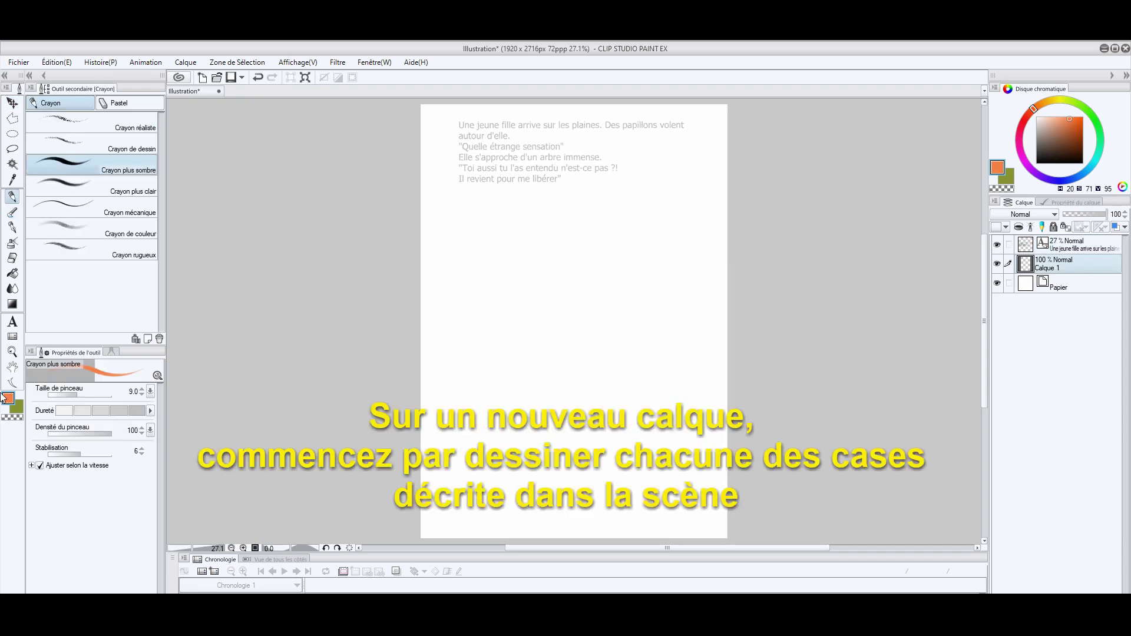
pyautogui.click(1037, 164)
pyautogui.moveTo(465, 291)
pyautogui.mouseDown()
pyautogui.moveTo(527, 227)
pyautogui.moveTo(664, 285)
pyautogui.moveTo(463, 292)
pyautogui.moveTo(662, 276)
pyautogui.mouseUp()
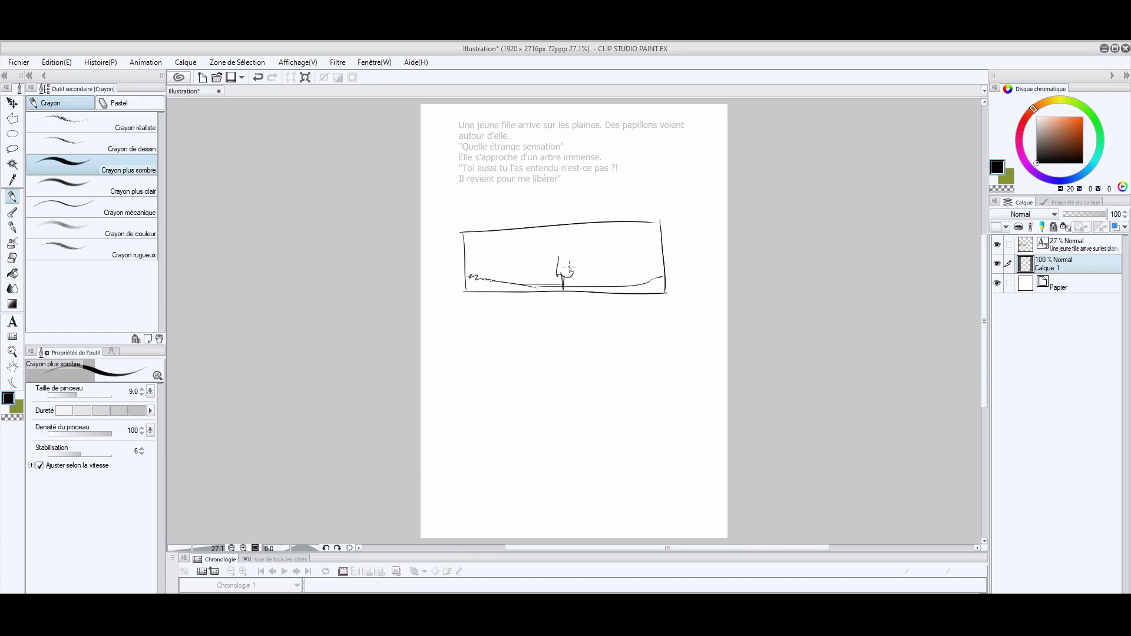
pyautogui.moveTo(569, 268); pyautogui.dragTo(553, 252)
# - Sketch a large second panel beneath the first, showing the small distant girl facing a huge tree
pyautogui.moveTo(467, 302); pyautogui.dragTo(476, 468)
pyautogui.moveTo(467, 300)
pyautogui.mouseDown()
pyautogui.moveTo(668, 297)
pyautogui.moveTo(673, 454)
pyautogui.mouseUp()
pyautogui.moveTo(474, 469); pyautogui.dragTo(679, 465)
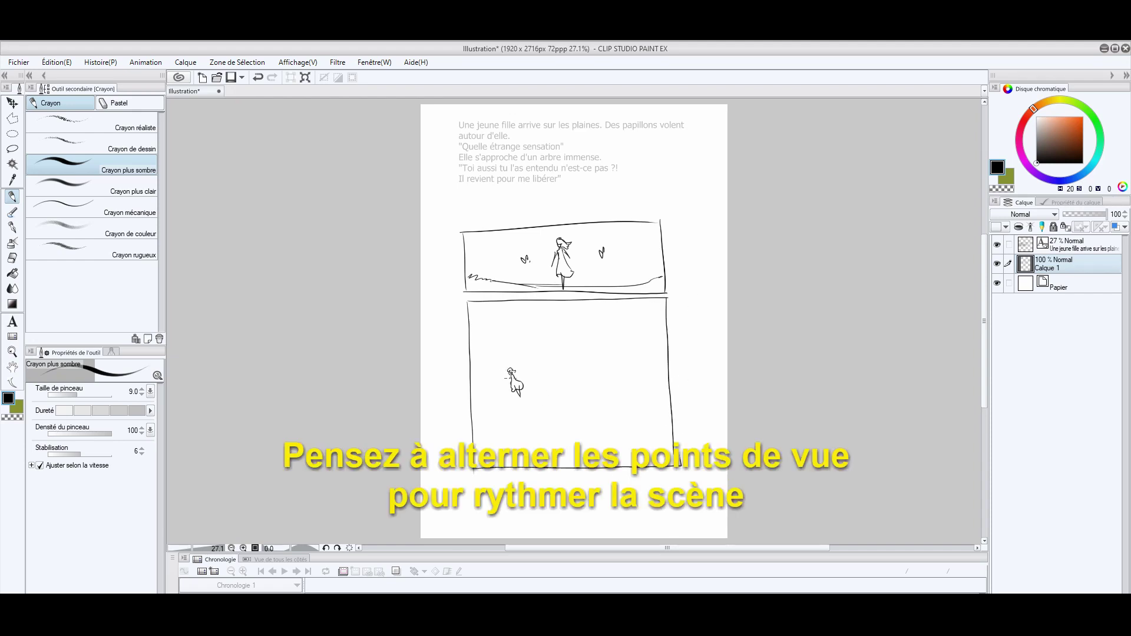
pyautogui.moveTo(528, 301)
pyautogui.mouseDown()
pyautogui.moveTo(542, 342)
pyautogui.moveTo(589, 356)
pyautogui.moveTo(655, 354)
pyautogui.mouseUp()
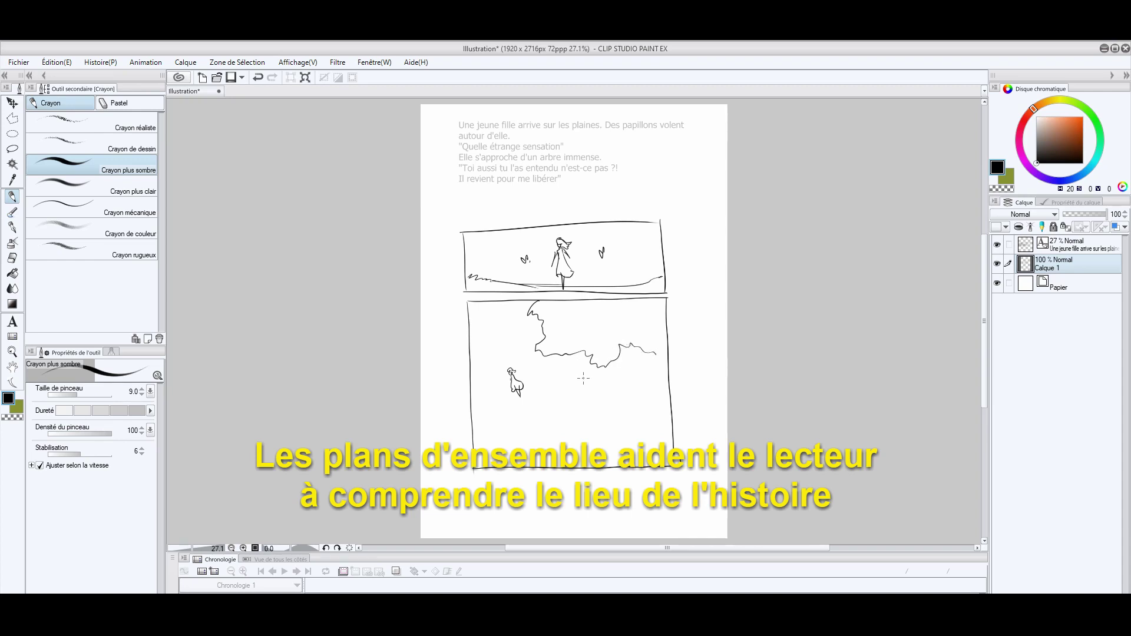
pyautogui.moveTo(579, 354); pyautogui.dragTo(615, 384)
pyautogui.moveTo(592, 366)
pyautogui.mouseDown()
pyautogui.moveTo(612, 372)
pyautogui.moveTo(548, 442)
pyautogui.moveTo(640, 423)
pyautogui.moveTo(678, 437)
pyautogui.moveTo(626, 407)
pyautogui.moveTo(619, 388)
pyautogui.mouseUp()
# - Hide the script text layer, and reposition the storyboard sketch on the page, scaled to 126% and rotated 2.4°
pyautogui.press('v')
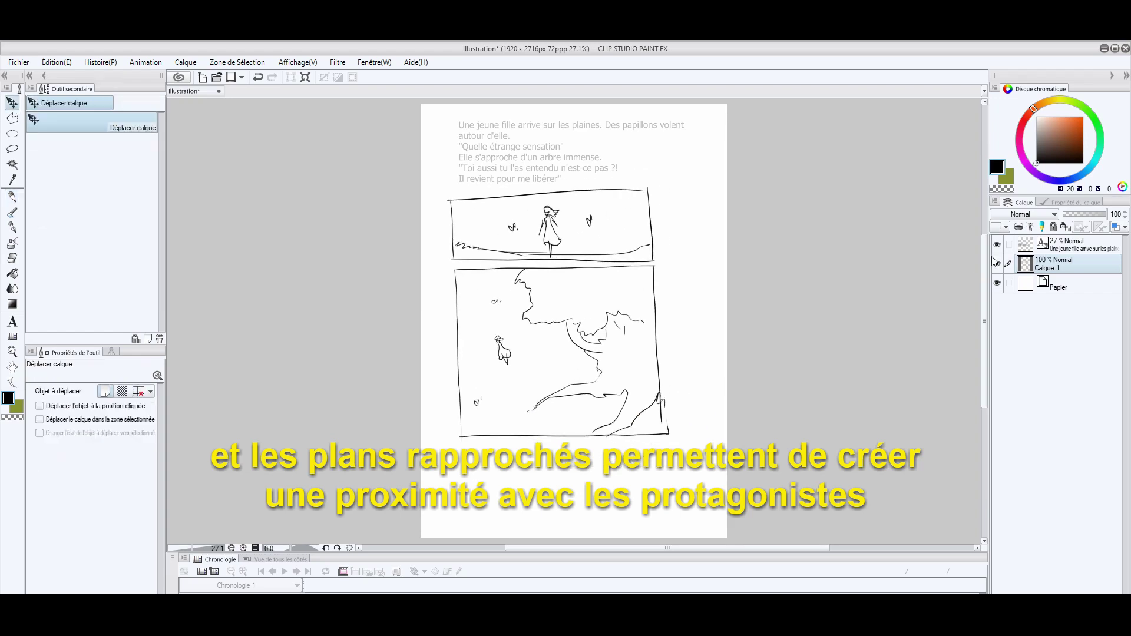
pyautogui.click(996, 245)
pyautogui.moveTo(668, 494); pyautogui.dragTo(662, 431)
pyautogui.click(305, 77)
pyautogui.moveTo(674, 382)
pyautogui.mouseDown()
pyautogui.moveTo(674, 398)
pyautogui.moveTo(729, 469)
pyautogui.mouseUp()
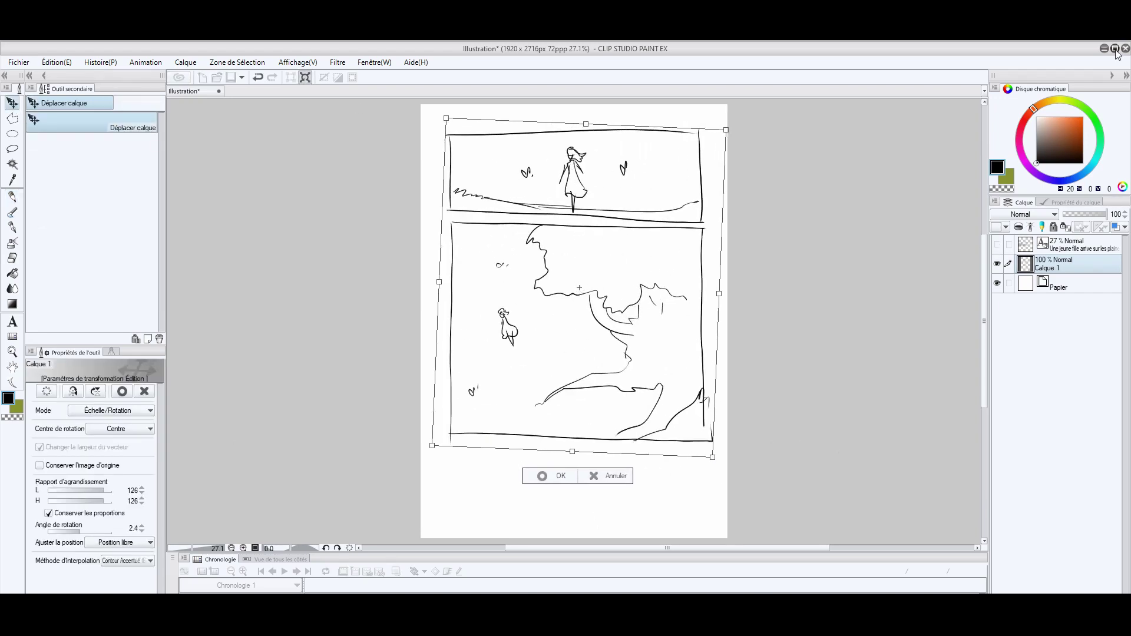
pyautogui.press('Return')
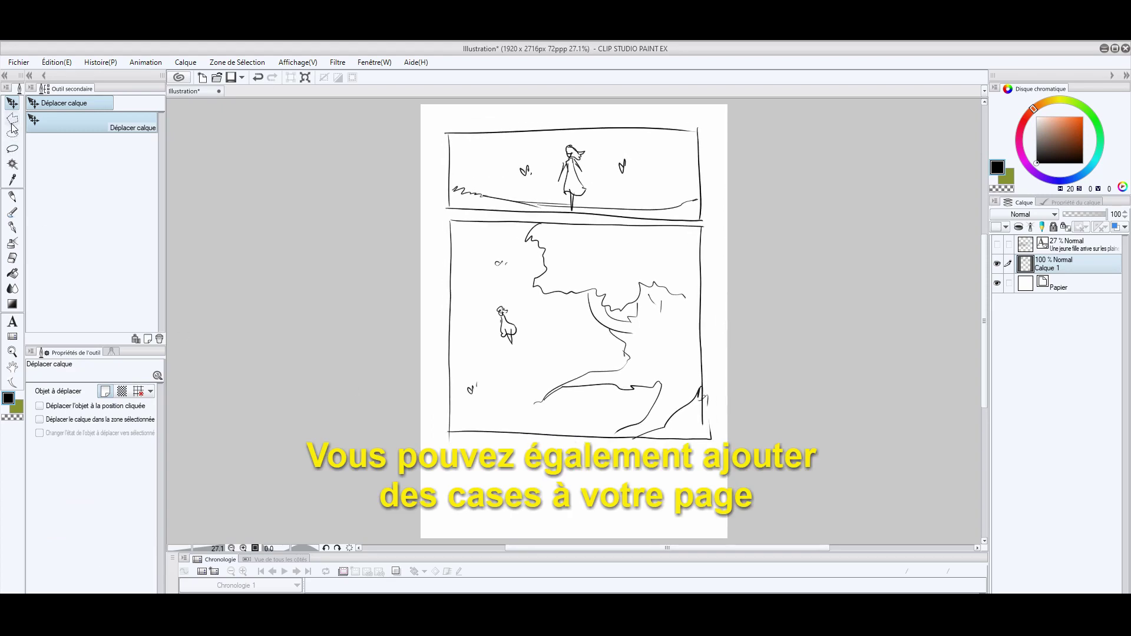
# - Select the tree panel with a polyline selection, cut and paste it onto its own layer, and move it down to leave a gap
pyautogui.click(12, 118)
pyautogui.click(443, 213)
pyautogui.click(442, 454)
pyautogui.click(718, 454)
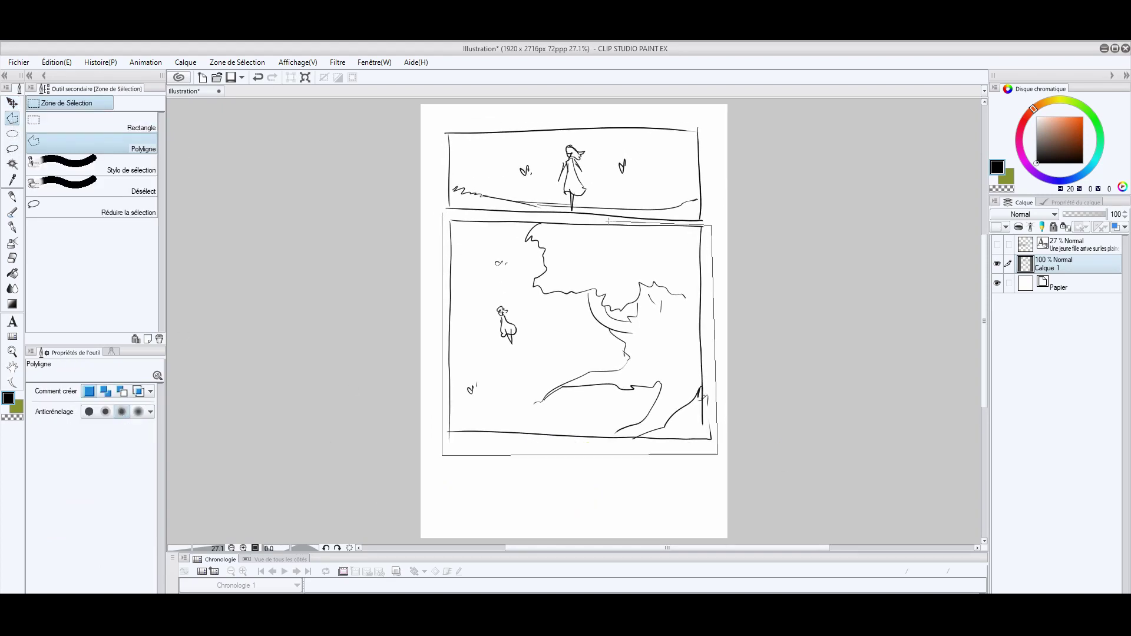
pyautogui.click(711, 225)
pyautogui.click(442, 213)
pyautogui.press('k')
pyautogui.hotkey('ctrl', 'x')
pyautogui.hotkey('ctrl', 'v')
pyautogui.moveTo(617, 329); pyautogui.dragTo(613, 400)
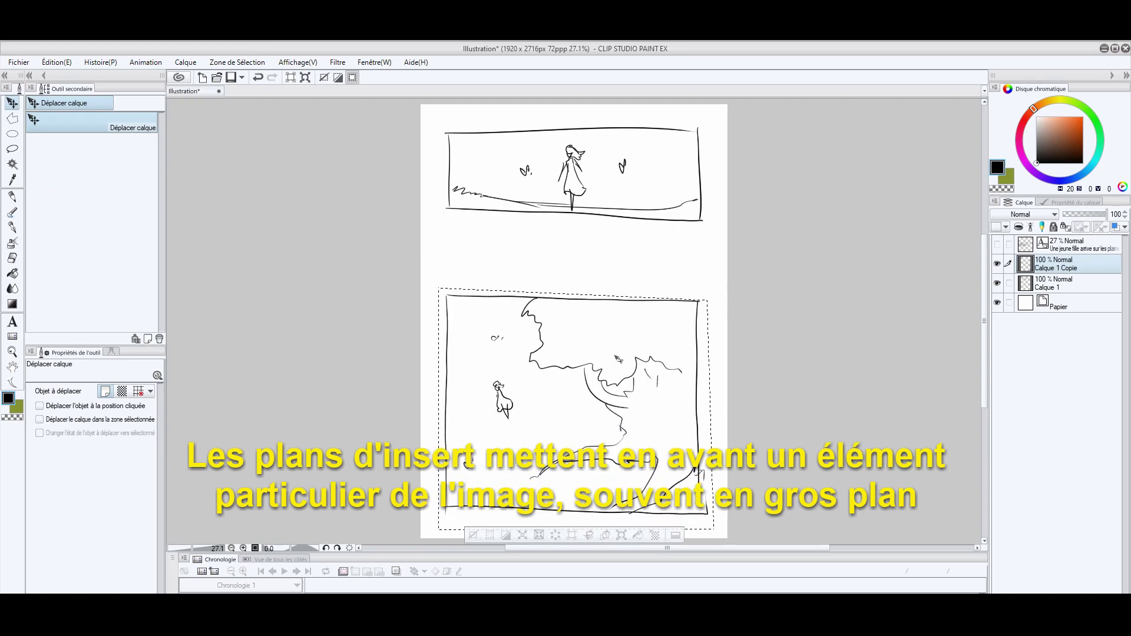
pyautogui.hotkey('ctrl', 'd')
# - On a new layer, sketch a wide panel in the gap between the two panels, with one large and one small butterfly
pyautogui.click(12, 196)
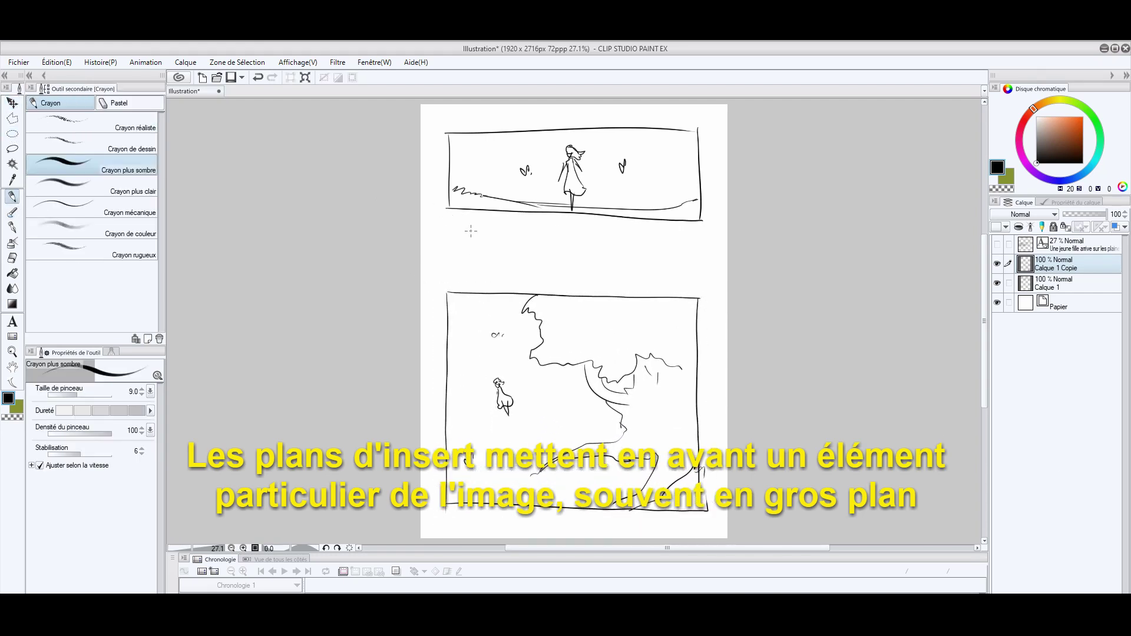
pyautogui.hotkey('ctrl', 'shift', 'n')
pyautogui.moveTo(449, 215)
pyautogui.mouseDown()
pyautogui.moveTo(452, 284)
pyautogui.moveTo(563, 220)
pyautogui.moveTo(701, 226)
pyautogui.moveTo(693, 289)
pyautogui.mouseUp()
pyautogui.moveTo(448, 289); pyautogui.dragTo(698, 290)
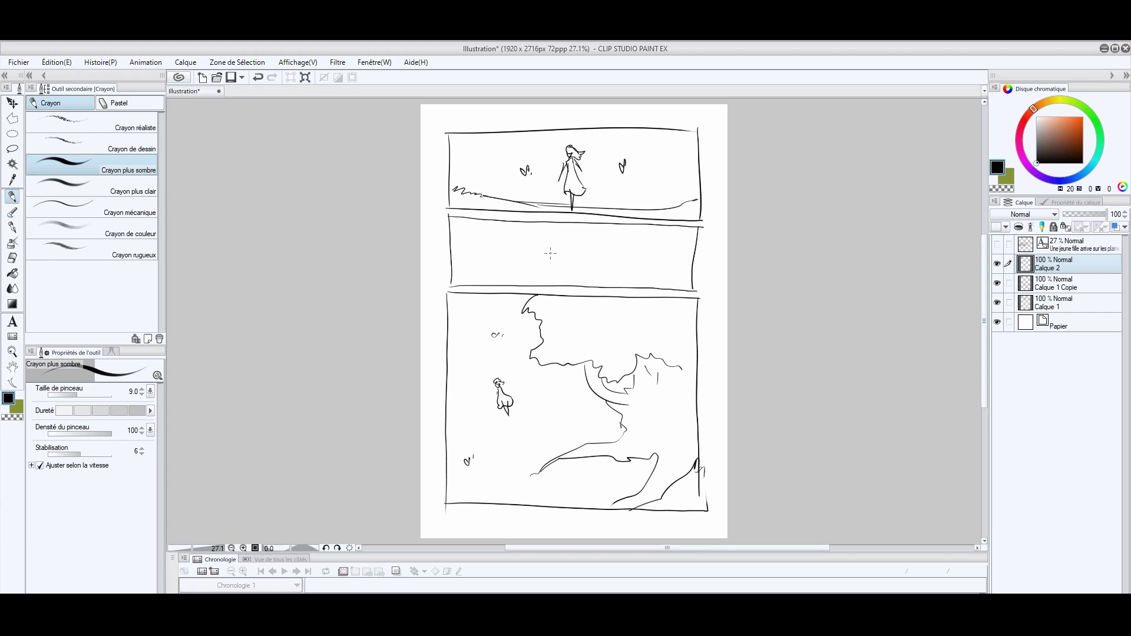
pyautogui.moveTo(550, 254)
pyautogui.mouseDown()
pyautogui.moveTo(570, 231)
pyautogui.moveTo(567, 270)
pyautogui.mouseUp()
pyautogui.moveTo(594, 253)
pyautogui.mouseDown()
pyautogui.moveTo(596, 266)
pyautogui.moveTo(608, 264)
pyautogui.mouseUp()
pyautogui.moveTo(599, 269); pyautogui.dragTo(604, 274)
# - Show the script text layer, shift the text slightly over the first panel, and hide it again
pyautogui.click(997, 244)
pyautogui.click(1078, 244)
pyautogui.click(12, 102)
pyautogui.moveTo(601, 142)
pyautogui.mouseDown()
pyautogui.moveTo(610, 332)
pyautogui.moveTo(602, 141)
pyautogui.mouseUp()
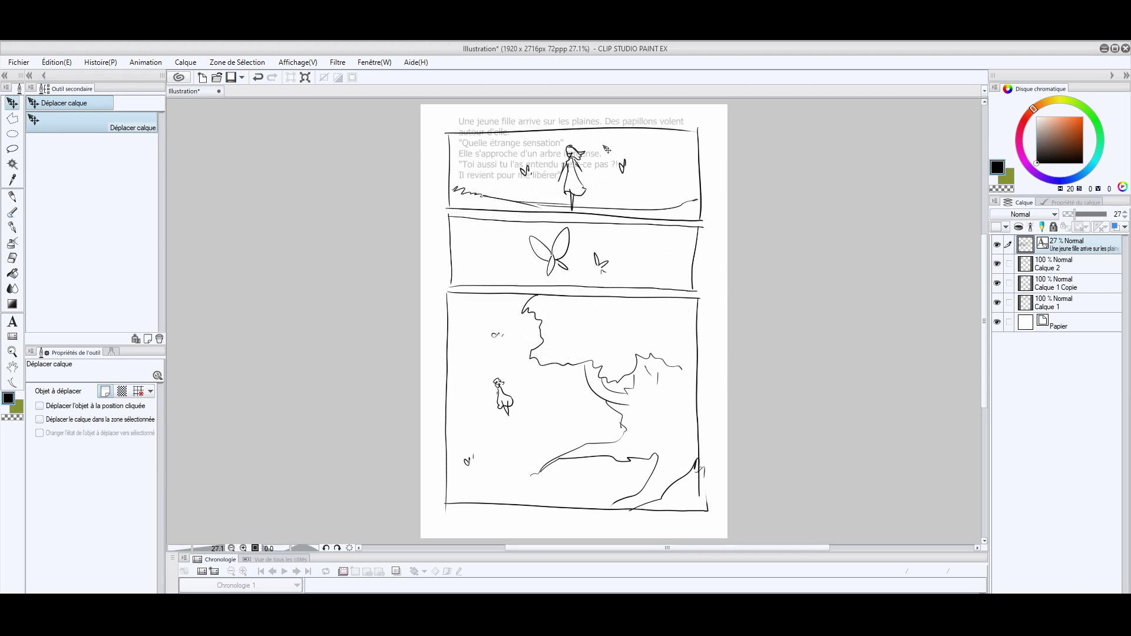
pyautogui.click(997, 245)
# - On a new layer above Calque 2, sketch a round speech bubble straddling the border between the first and second panels
pyautogui.click(1066, 264)
pyautogui.hotkey('ctrl', 'shift', 'n')
pyautogui.click(12, 197)
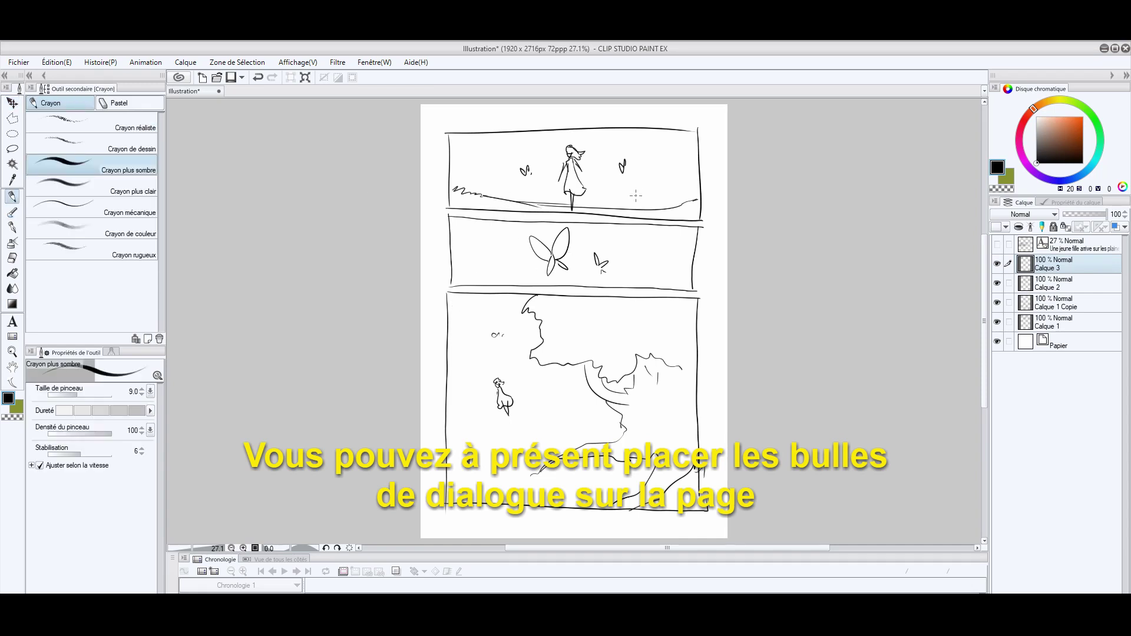
pyautogui.moveTo(639, 188)
pyautogui.mouseDown()
pyautogui.moveTo(629, 245)
pyautogui.moveTo(661, 205)
pyautogui.mouseUp()
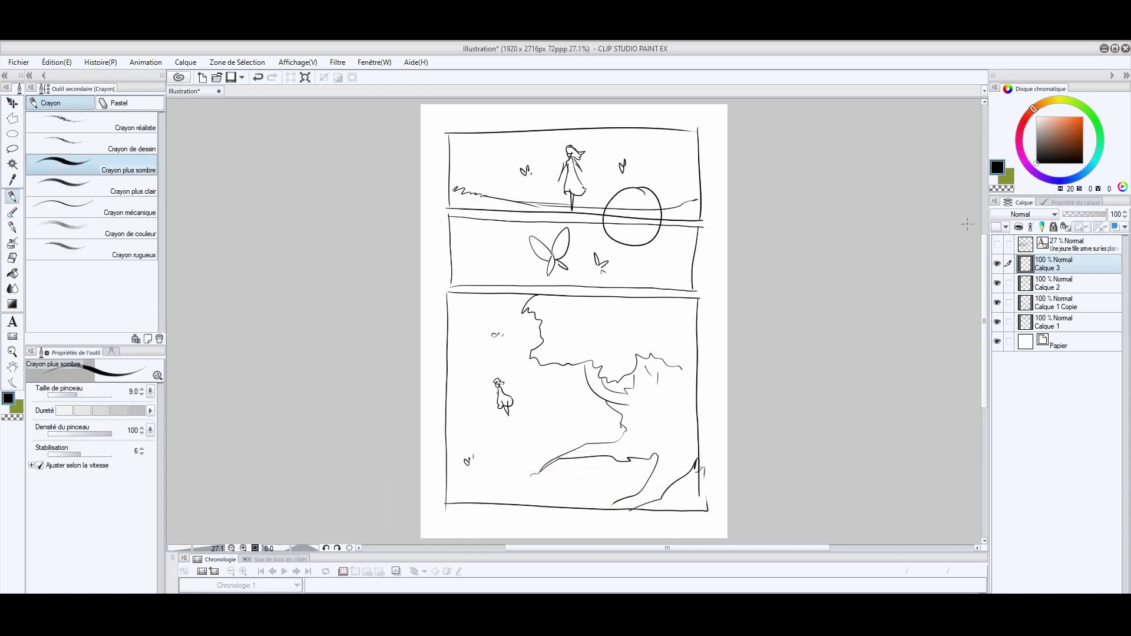
# - Copy "Quelle étrange sensation" from the script, hide the script layer again, and paste the phrase as new text at the speech bubble
pyautogui.click(997, 245)
pyautogui.click(1073, 245)
pyautogui.click(12, 321)
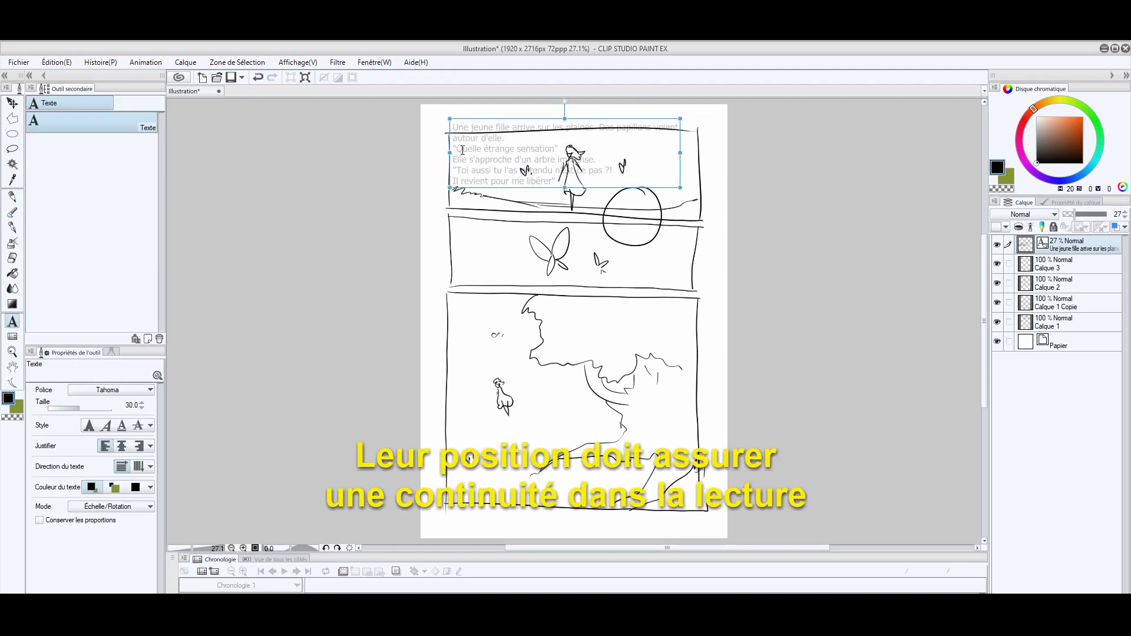
pyautogui.moveTo(458, 149); pyautogui.dragTo(547, 147)
pyautogui.click(997, 244)
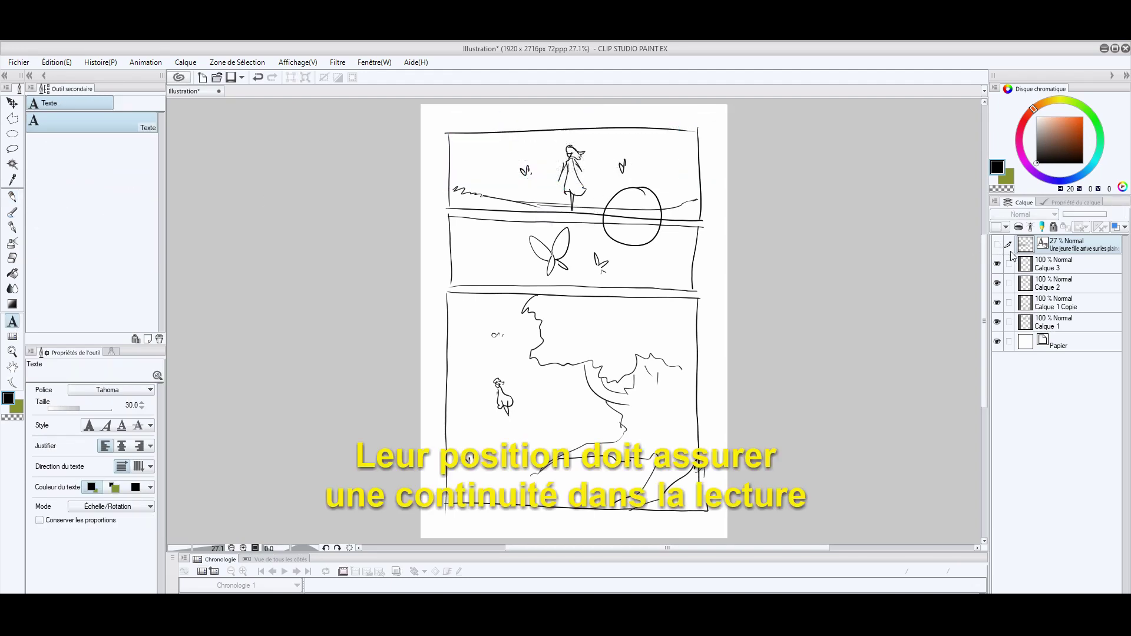
pyautogui.click(1073, 265)
pyautogui.click(614, 206)
pyautogui.hotkey('ctrl', 'v')
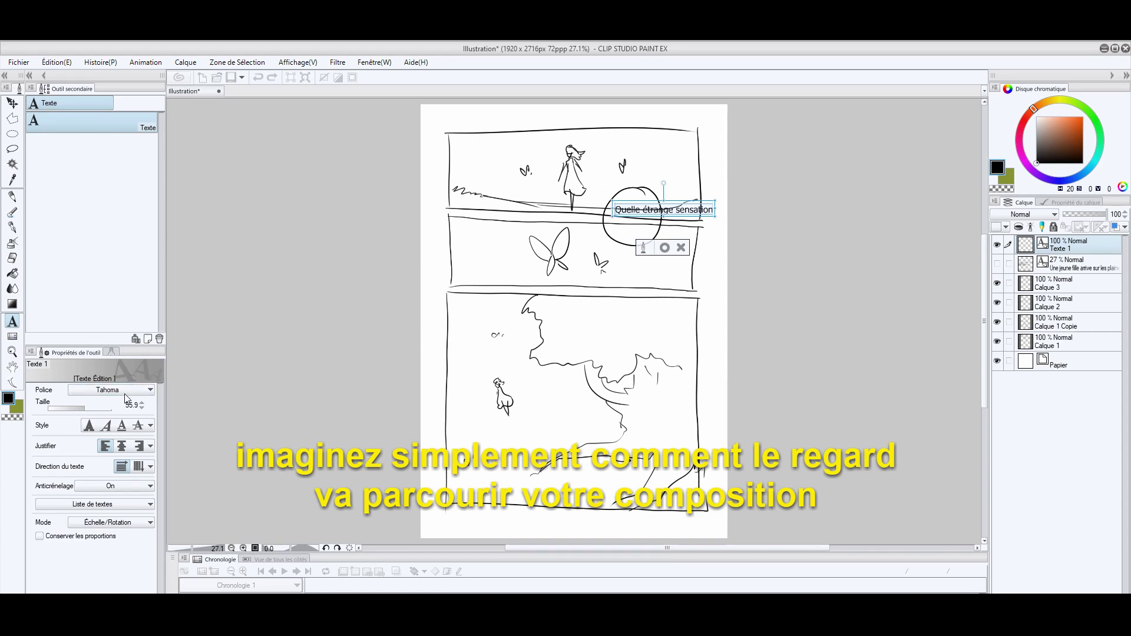
# - Format the bubble text in edenfontnew at size 36, broken over three lines and centred inside the bubble
pyautogui.click(115, 541)
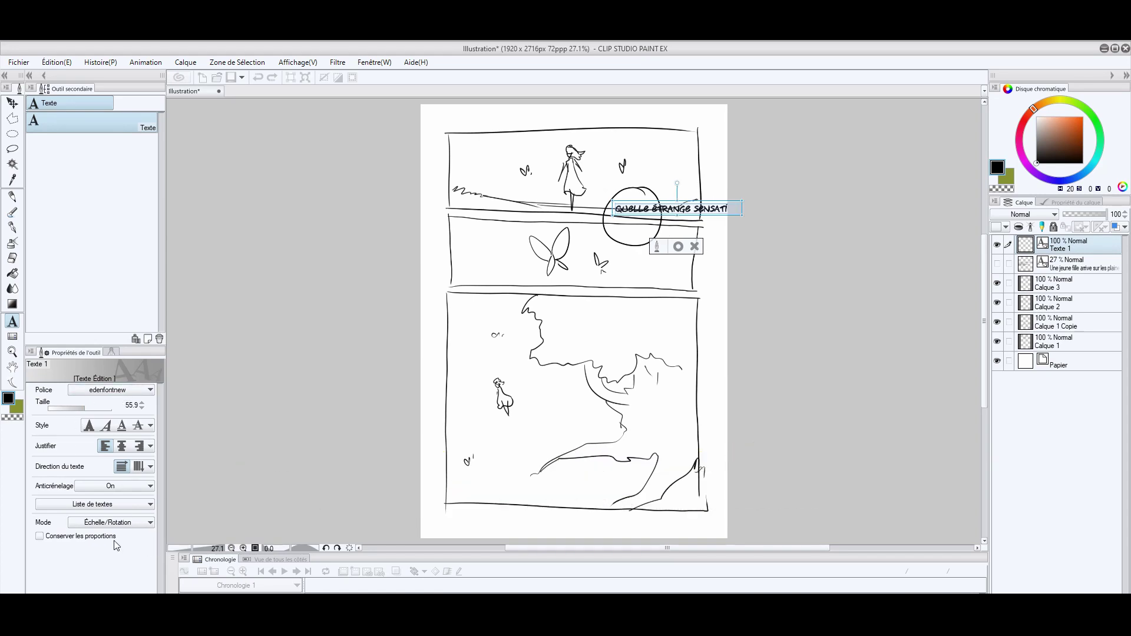
pyautogui.click(141, 407)
pyautogui.click(141, 408)
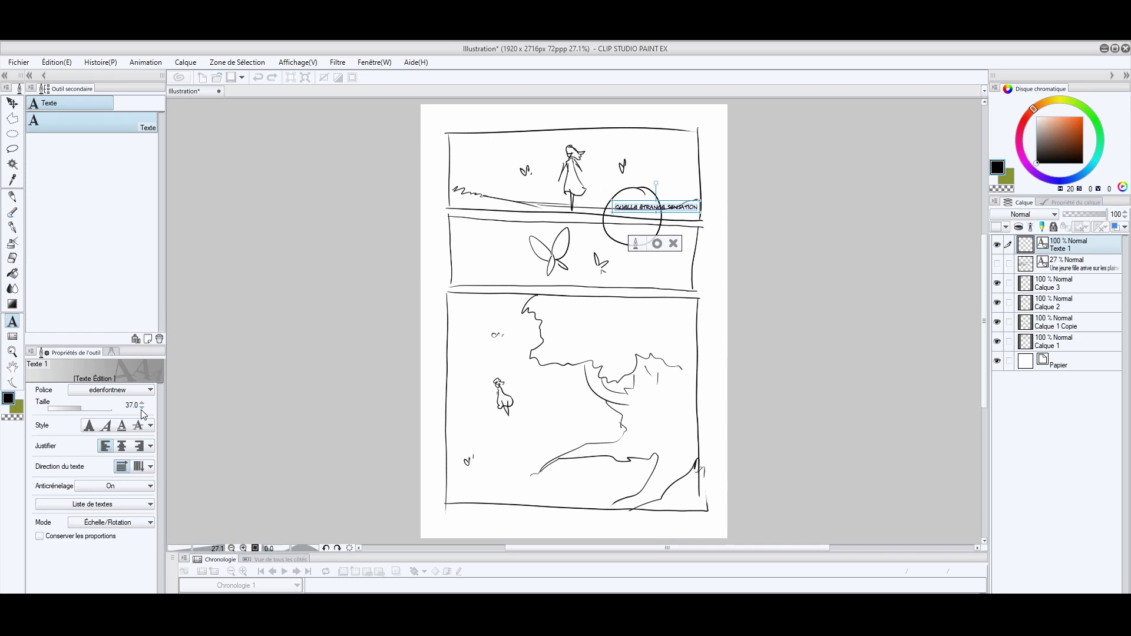
pyautogui.press('Return')
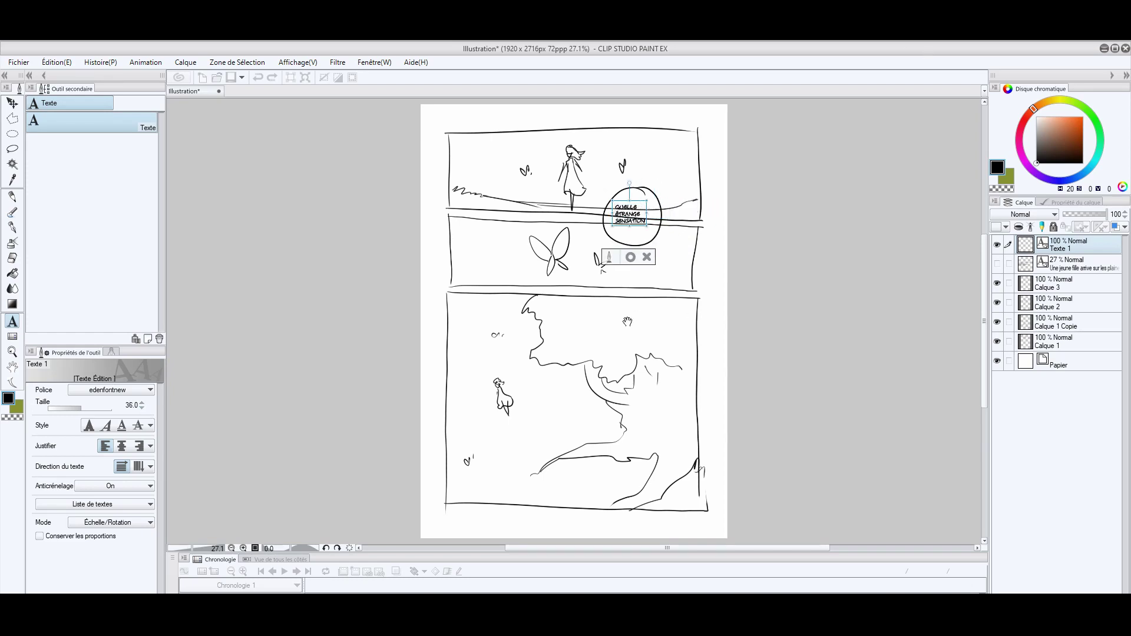
pyautogui.click(122, 446)
pyautogui.click(16, 103)
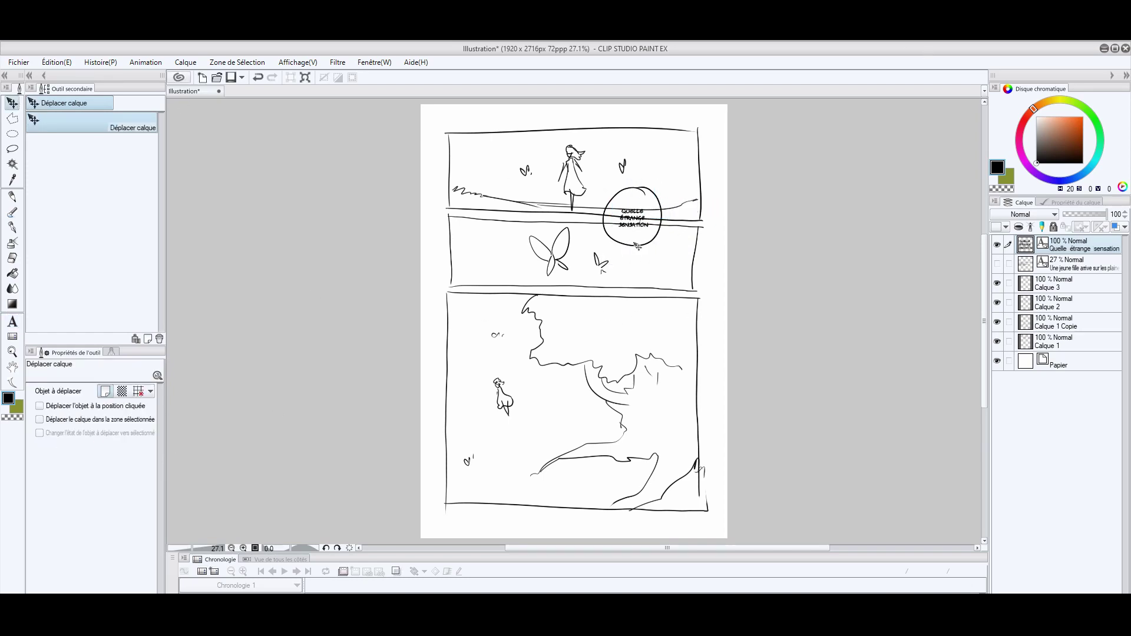
# - Duplicate the speech bubble and its text, and place the copies over the border between the butterfly and tree panels
pyautogui.click(1060, 283)
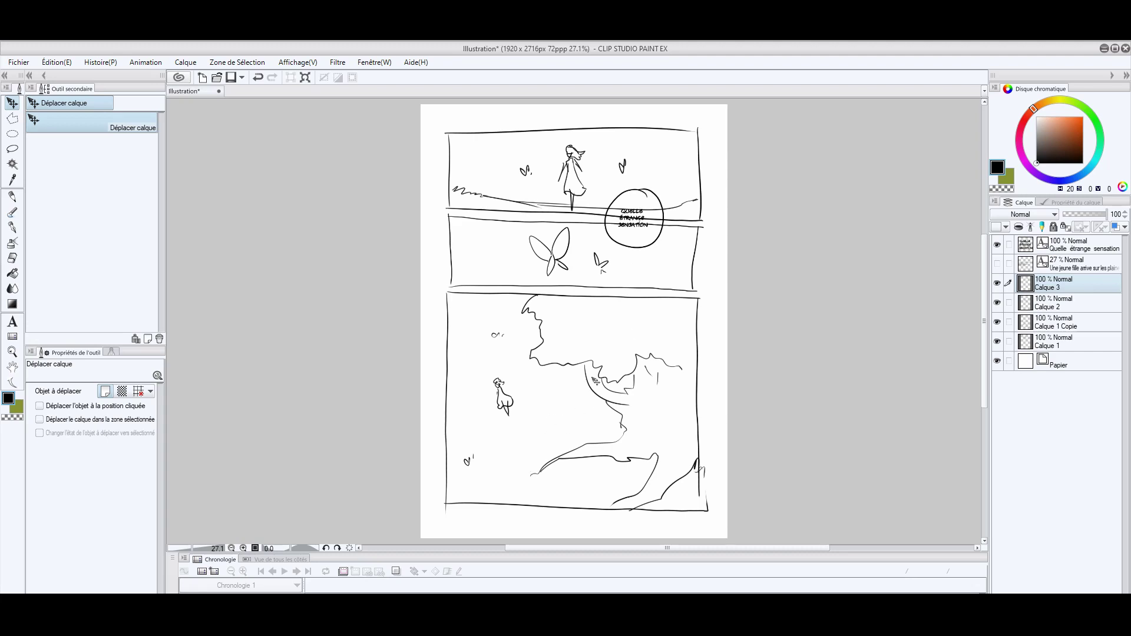
pyautogui.hotkey('ctrl', 'v')
pyautogui.moveTo(672, 255); pyautogui.dragTo(552, 337)
pyautogui.click(1054, 245)
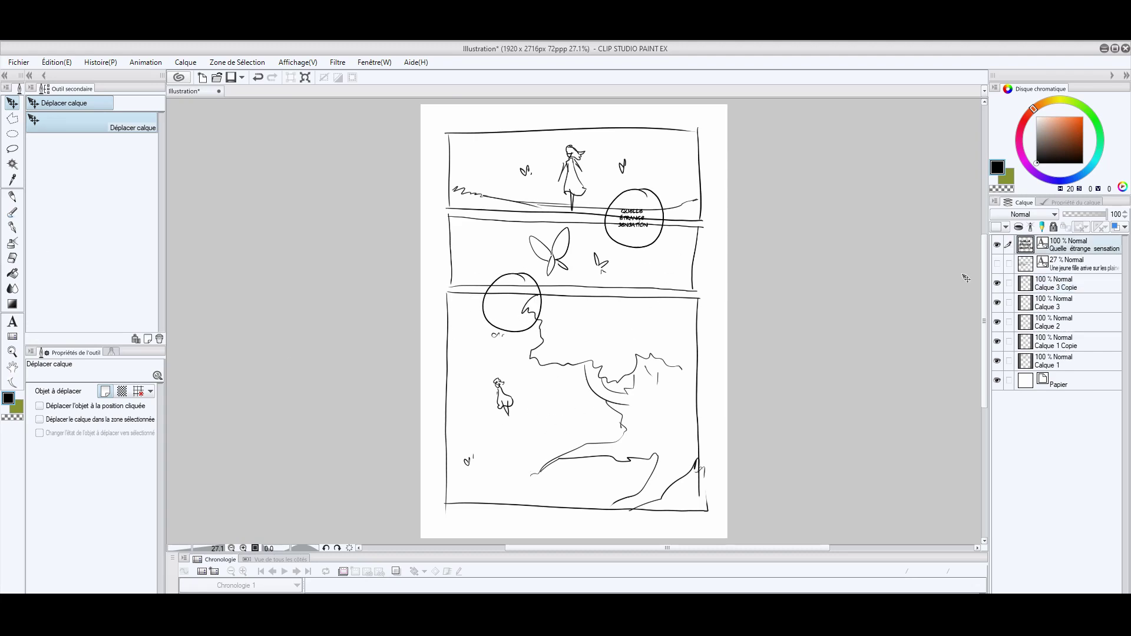
pyautogui.hotkey('ctrl', 'v')
pyautogui.moveTo(643, 220); pyautogui.dragTo(522, 301)
# - Replace the second bubble's text with "Toi aussi tu l'as entendu n'est-ce pas ?" on three lines and centre it in the bubble
pyautogui.click(12, 322)
pyautogui.click(512, 301)
pyautogui.hotkey('ctrl', 'a')
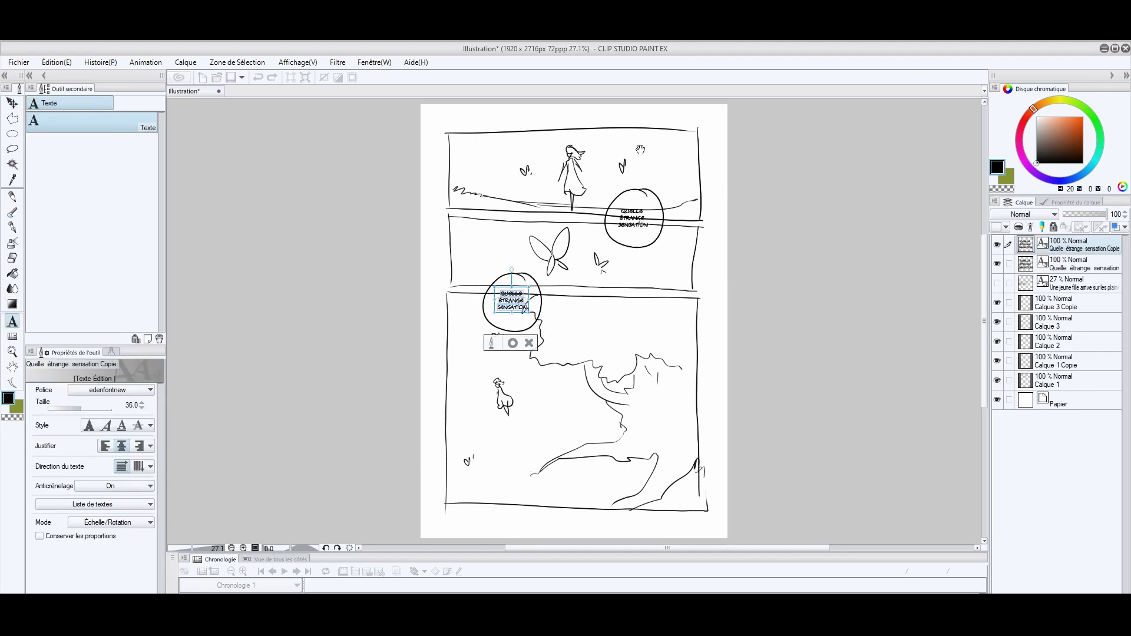
pyautogui.write('Toi aussi')
pyautogui.press('Return')
pyautogui.write("tu l'as entendu")
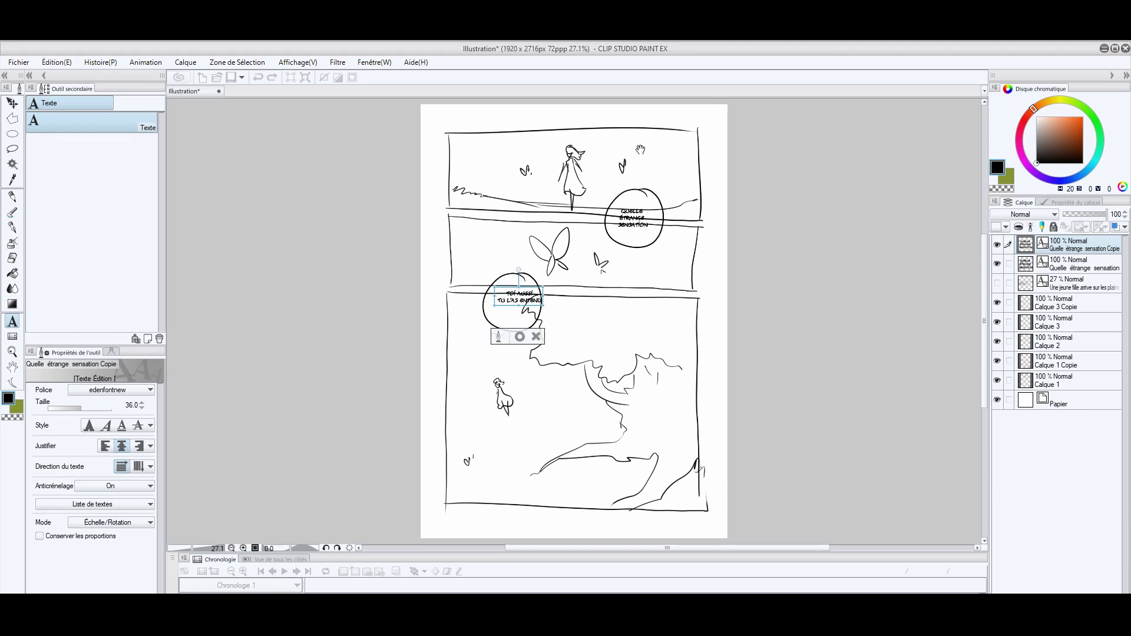
pyautogui.press('Return')
pyautogui.write("n'est-ce pas ?")
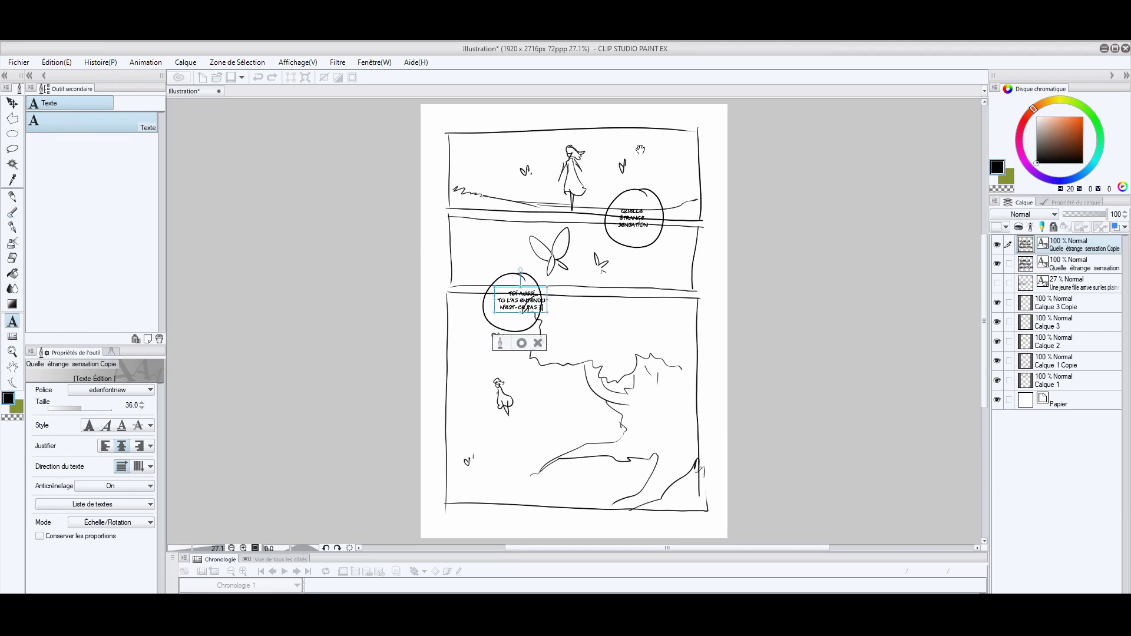
pyautogui.write('k')
pyautogui.moveTo(610, 268); pyautogui.dragTo(663, 408)
# - Duplicate a speech bubble and the "Quelle étrange sensation" text, and place both copies over the lower part of the tree panel
pyautogui.click(1060, 307)
pyautogui.hotkey('ctrl', 'c')
pyautogui.hotkey('ctrl', 'v')
pyautogui.rightClick(526, 319)
pyautogui.click(1060, 264)
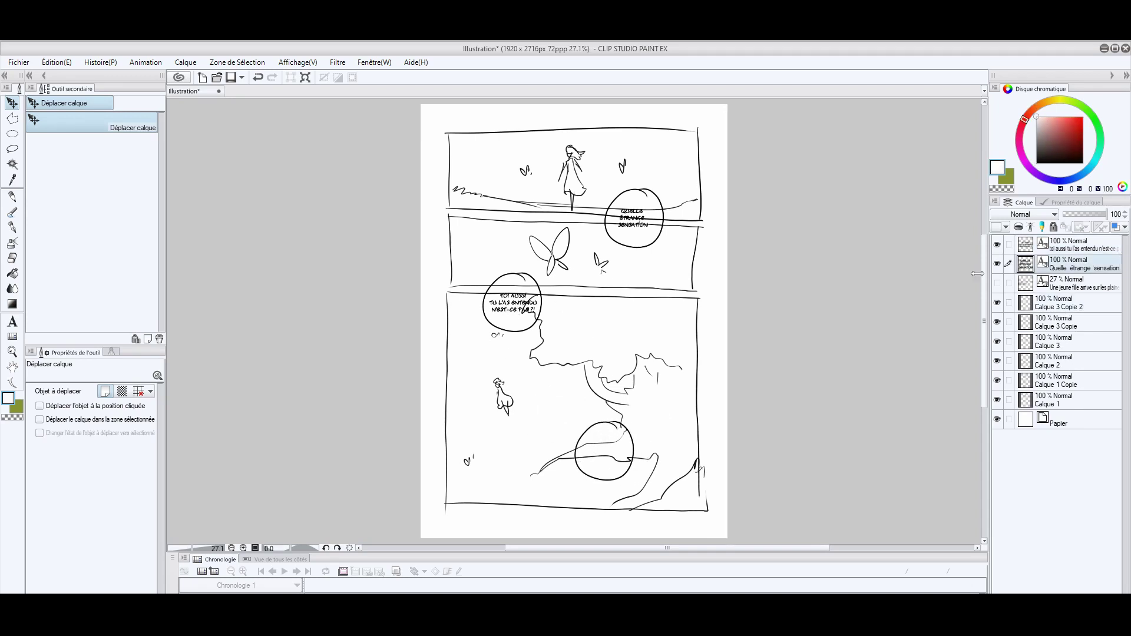
pyautogui.hotkey('ctrl', 'c')
pyautogui.hotkey('ctrl', 'v')
pyautogui.moveTo(582, 284); pyautogui.dragTo(554, 513)
# - Replace the third bubble's text with "il revient pour me libérer" on three lines and centre it in the bubble
pyautogui.click(15, 323)
pyautogui.click(605, 442)
pyautogui.hotkey('ctrl', 'a')
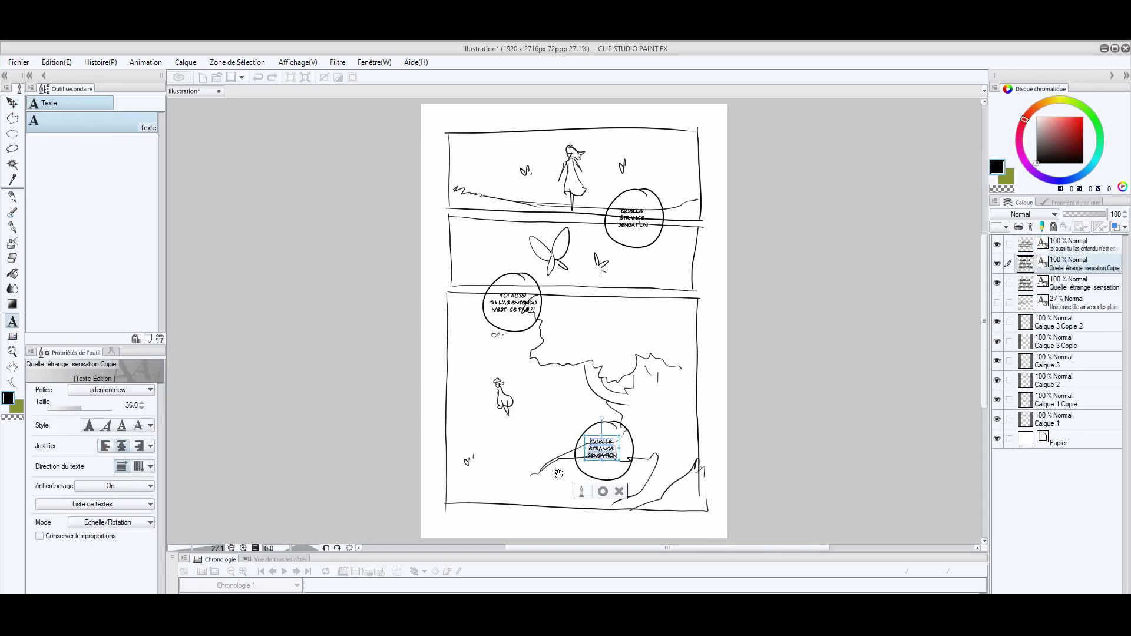
pyautogui.write('il revient pour me libérer')
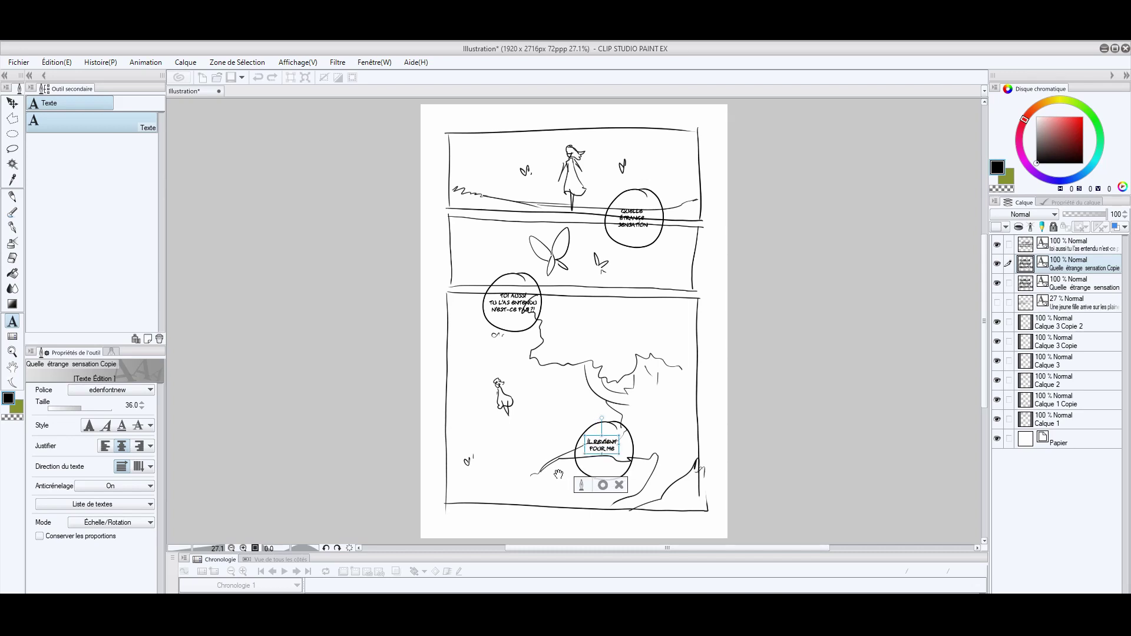
pyautogui.press('Escape')
pyautogui.press('k')
pyautogui.moveTo(601, 381); pyautogui.dragTo(604, 385)
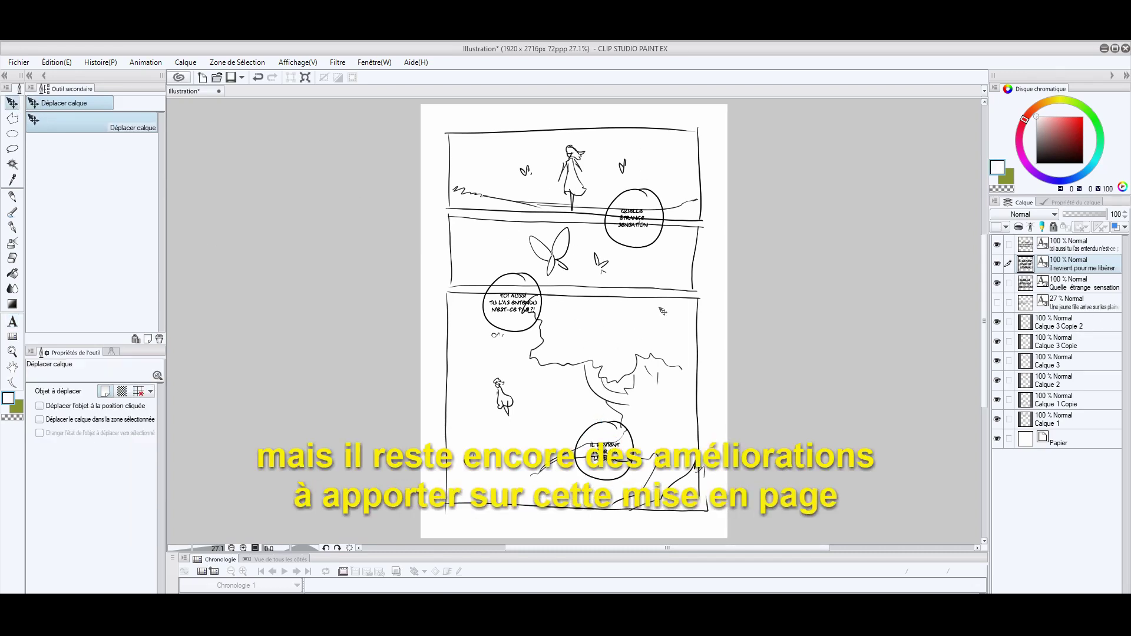
# - On Calque 1, lasso the drawing inside the first panel and erase everything outside it, removing the panel frame
pyautogui.scroll(-1, 663, 311)
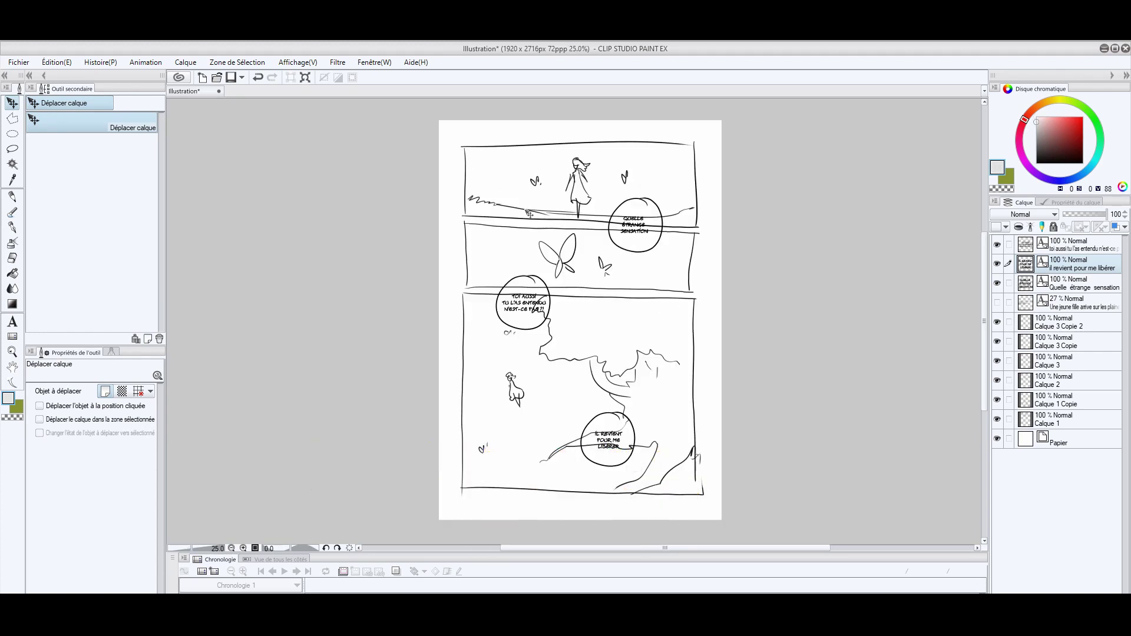
pyautogui.click(1063, 406)
pyautogui.click(1069, 423)
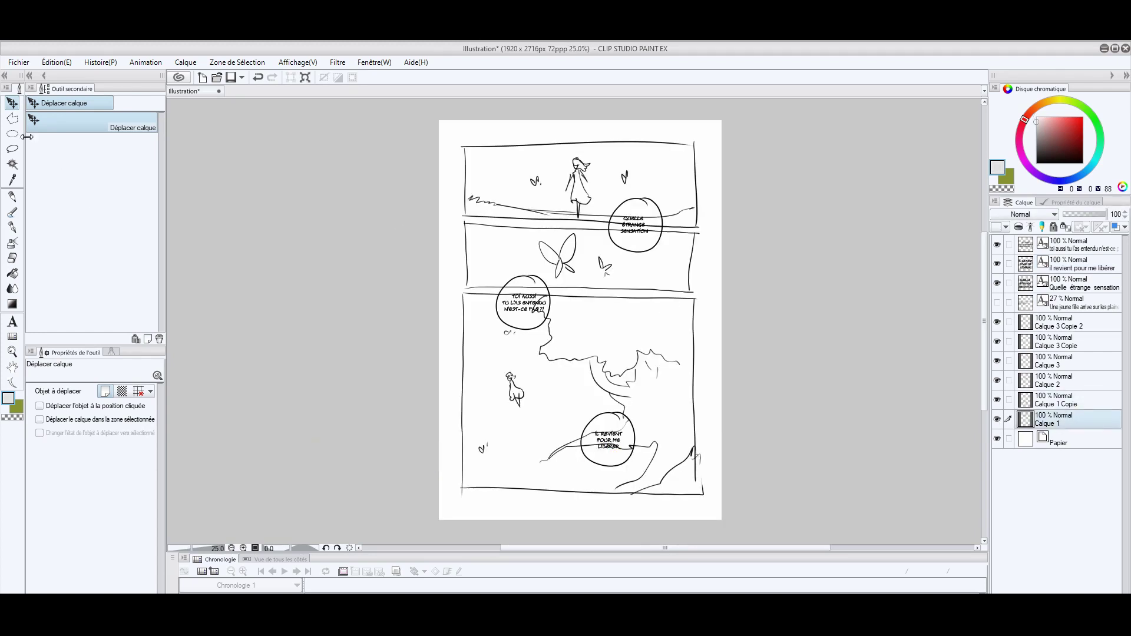
pyautogui.click(12, 148)
pyautogui.moveTo(468, 203)
pyautogui.mouseDown()
pyautogui.moveTo(612, 150)
pyautogui.moveTo(685, 172)
pyautogui.moveTo(685, 211)
pyautogui.moveTo(469, 204)
pyautogui.mouseUp()
pyautogui.press('Delete')
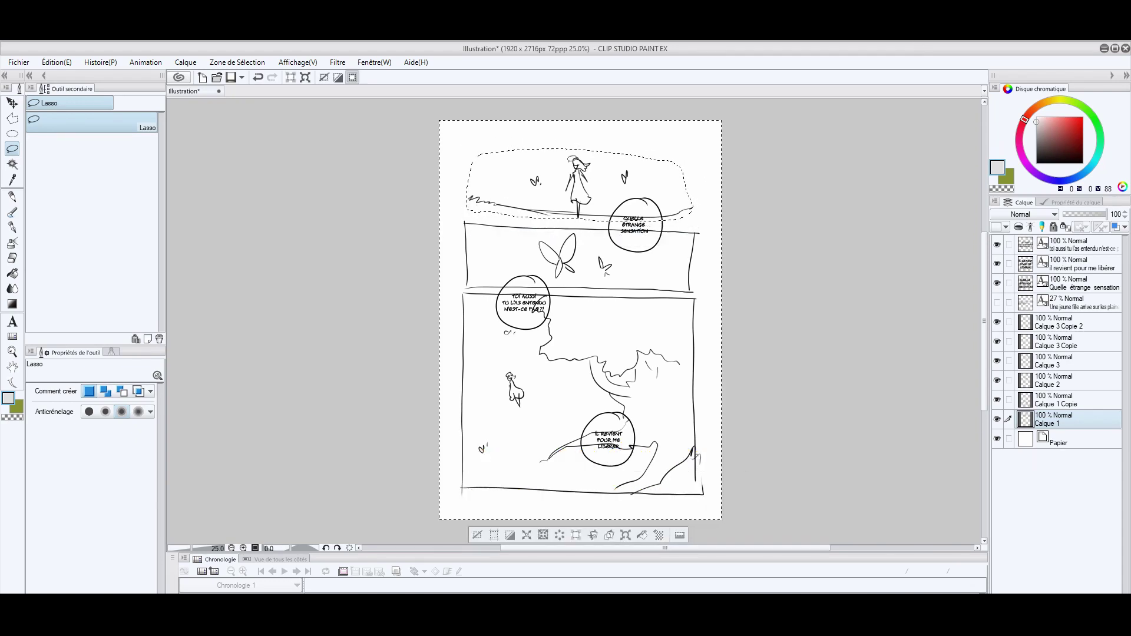
pyautogui.hotkey('ctrl', 'd')
# - Scale the first panel's drawing to 127 % with proportions kept, so it spans the full width of the page
pyautogui.click(13, 104)
pyautogui.moveTo(648, 183); pyautogui.dragTo(640, 184)
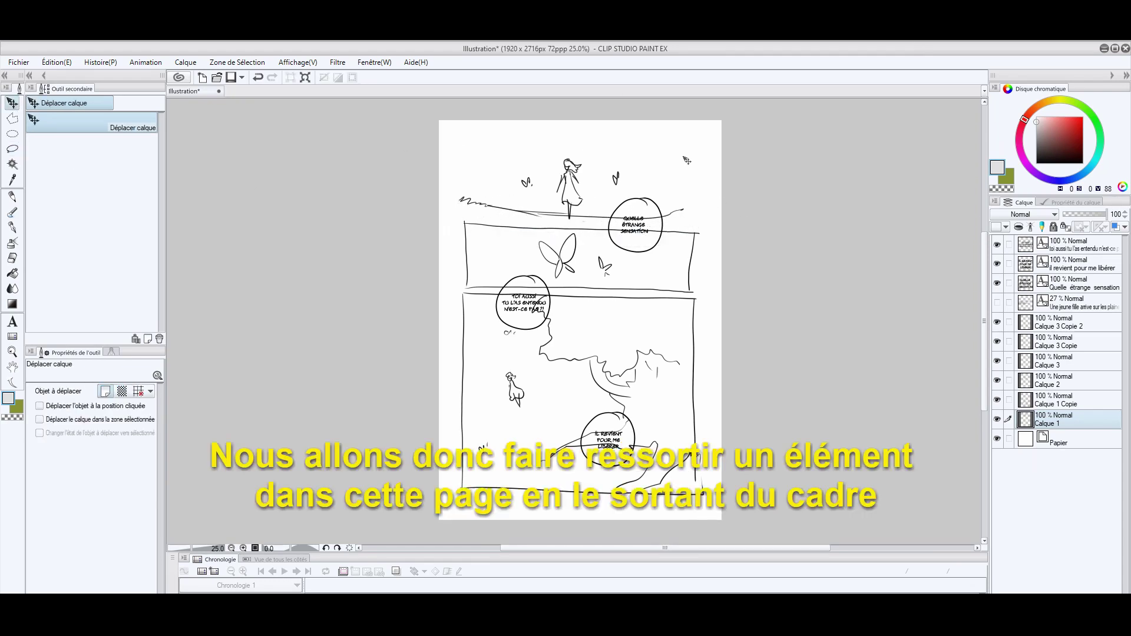
pyautogui.hotkey('ctrl', 't')
pyautogui.moveTo(478, 152); pyautogui.dragTo(437, 141)
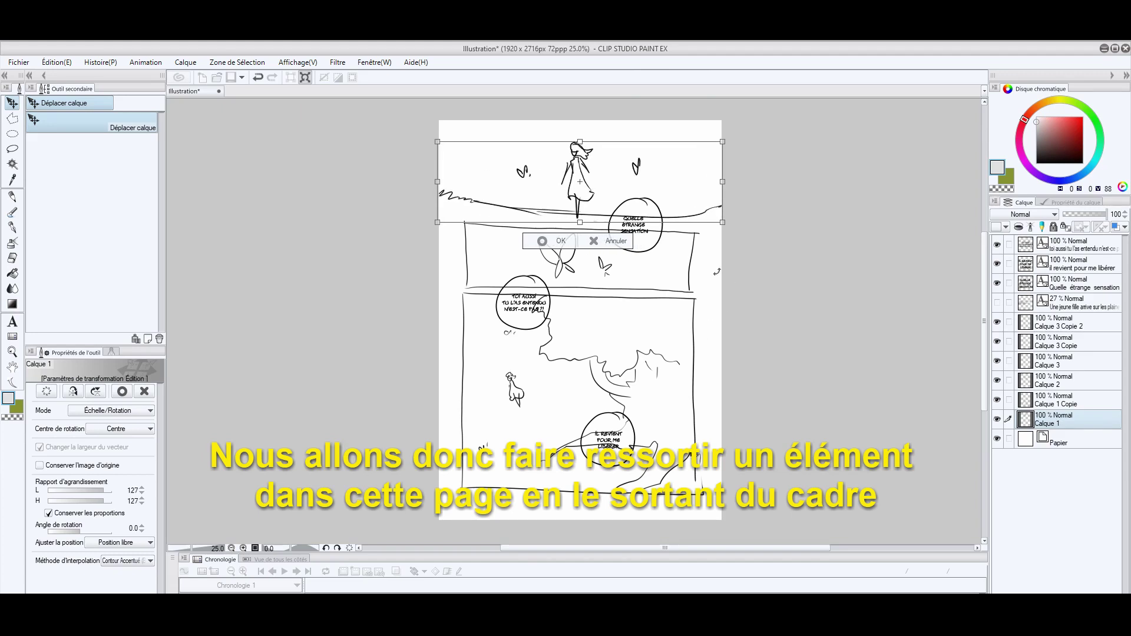
pyautogui.press('Return')
# - Compress the tree panel on Calque 1 Copie downward from its upper edge, and move the butterfly panel down to sit just above it
pyautogui.click(1070, 395)
pyautogui.click(1075, 381)
pyautogui.click(996, 381)
pyautogui.click(997, 380)
pyautogui.click(997, 399)
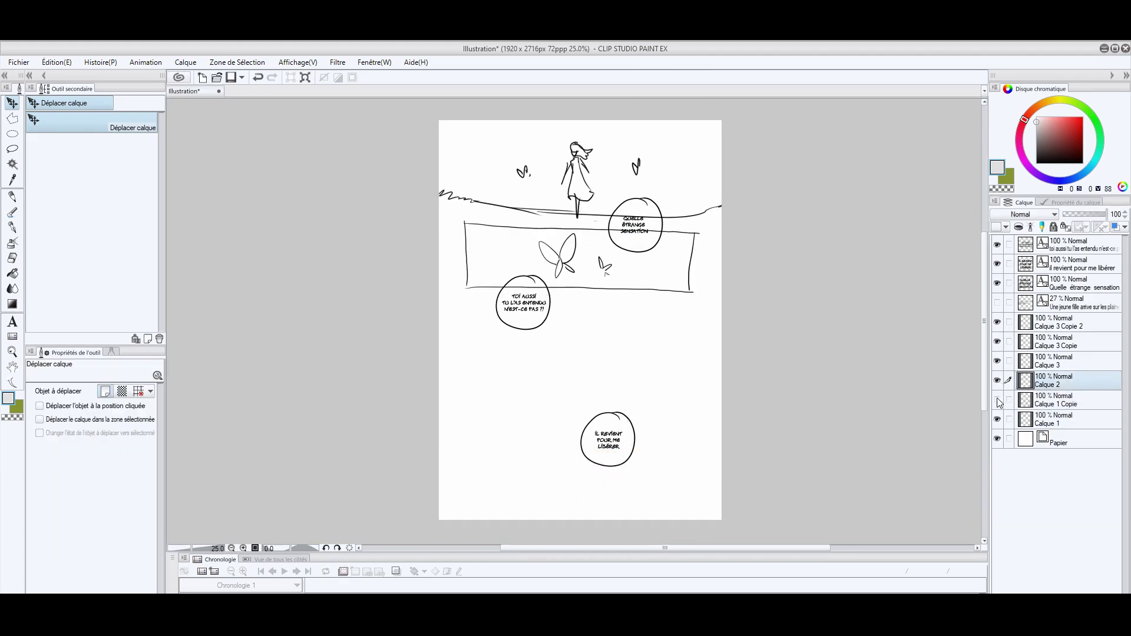
pyautogui.click(997, 399)
pyautogui.click(1060, 400)
pyautogui.hotkey('ctrl', 't')
pyautogui.moveTo(584, 306); pyautogui.dragTo(583, 324)
pyautogui.press('Return')
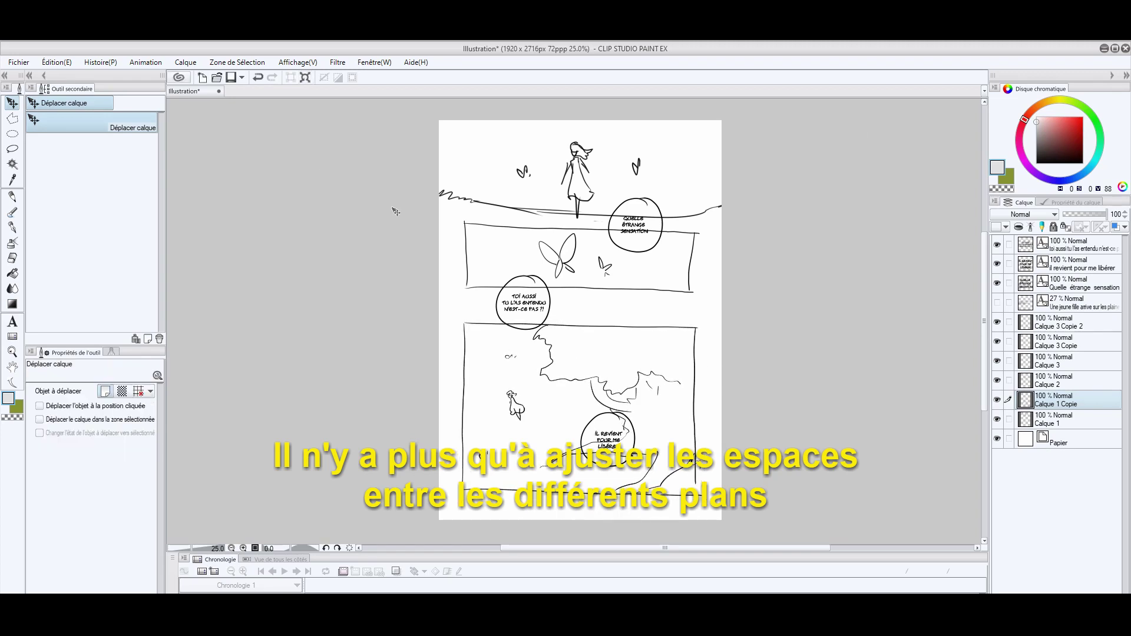
pyautogui.click(1076, 385)
pyautogui.moveTo(731, 357); pyautogui.dragTo(730, 383)
# - Move the second speech bubble down over the border between the butterfly and tree panels, and nudge the third bubble slightly sideways
pyautogui.click(1092, 287)
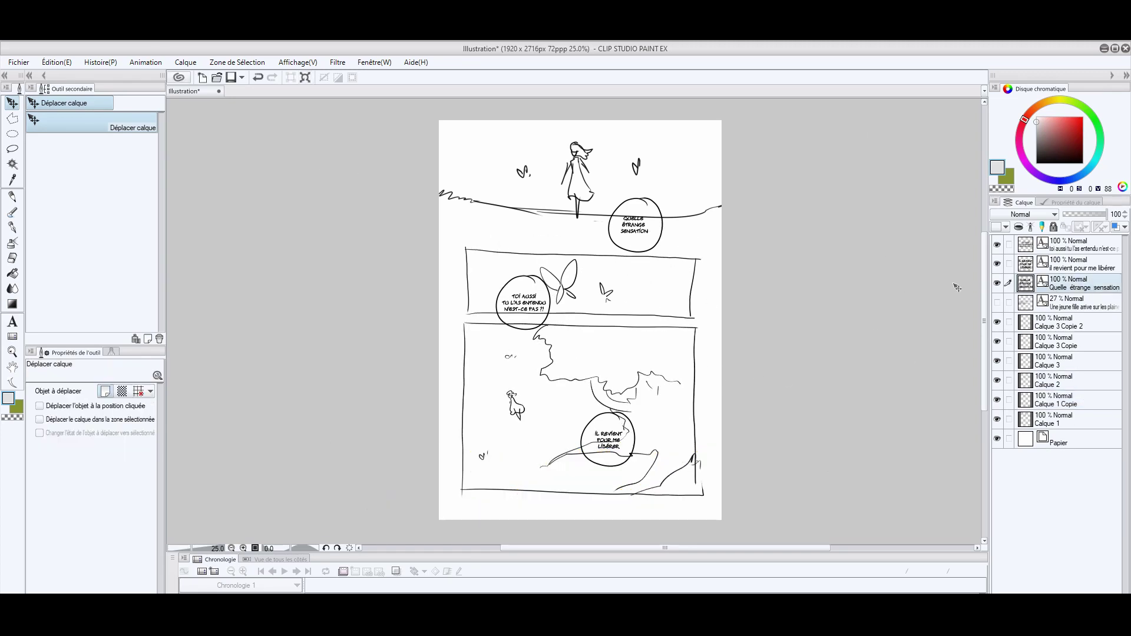
pyautogui.click(997, 263)
pyautogui.click(997, 263)
pyautogui.click(997, 244)
pyautogui.click(997, 244)
pyautogui.click(1007, 322)
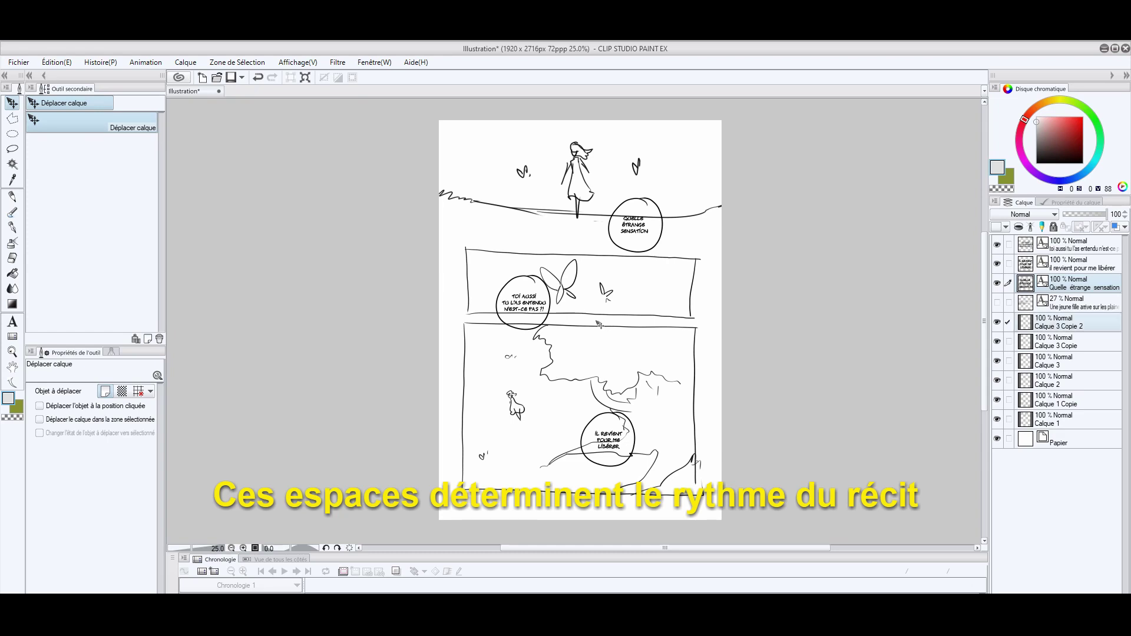
pyautogui.moveTo(597, 321); pyautogui.dragTo(652, 351)
pyautogui.click(1073, 343)
pyautogui.click(1077, 283)
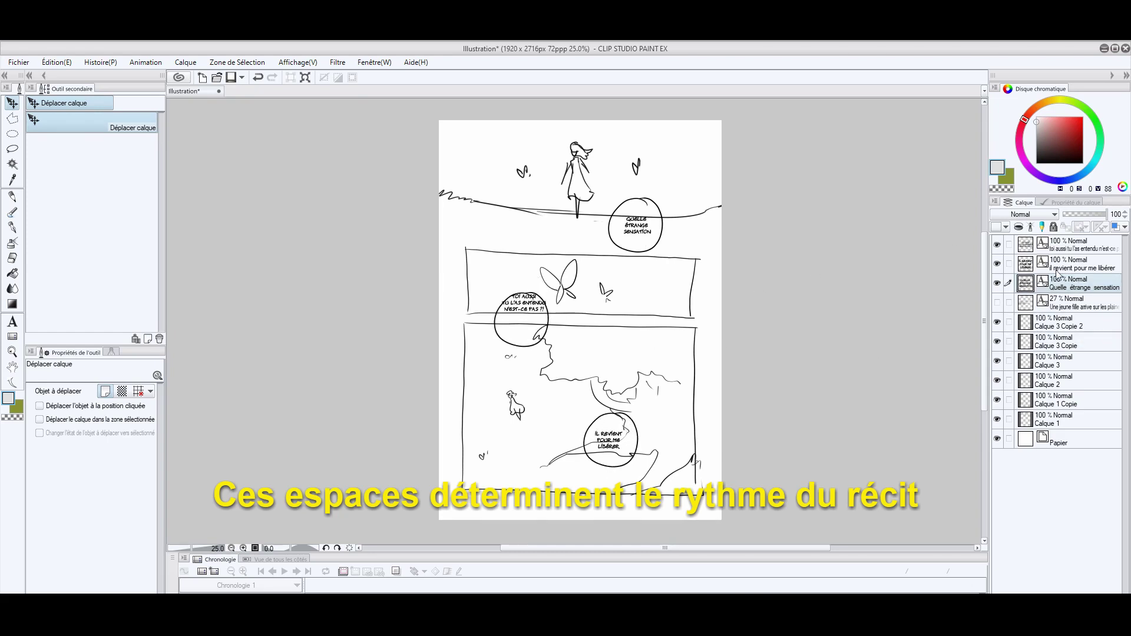
# - Recentre the second bubble's text in its outline, and lower the Calque 1 drawing of the girl towards the butterfly panel
pyautogui.click(1060, 247)
pyautogui.moveTo(637, 306); pyautogui.dragTo(638, 322)
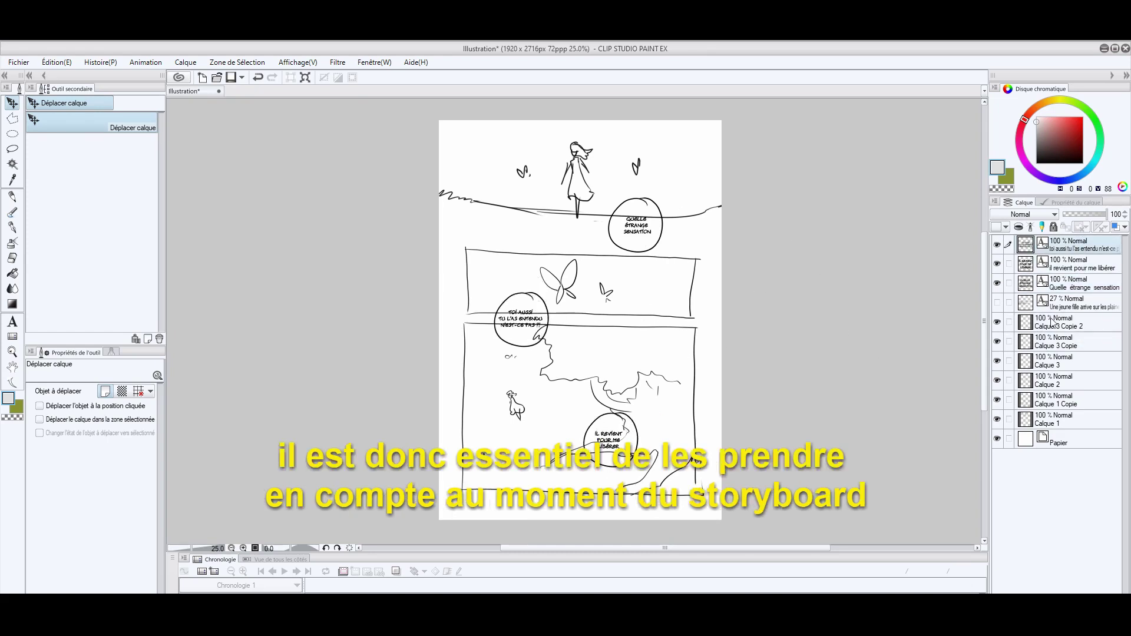
pyautogui.click(1063, 419)
pyautogui.moveTo(686, 234); pyautogui.dragTo(691, 256)
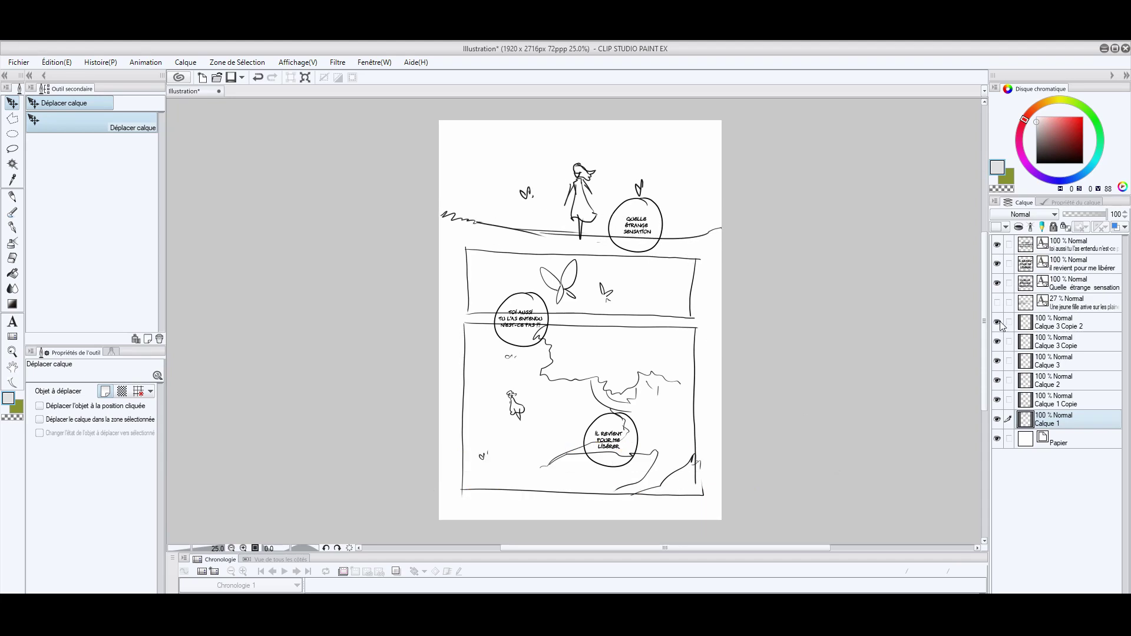
# - On a new layer, draw a red S-shaped reading path through the three bubbles with Crayon plus sombre at size 25, and hide that layer
pyautogui.hotkey('ctrl', 'shift', 'n')
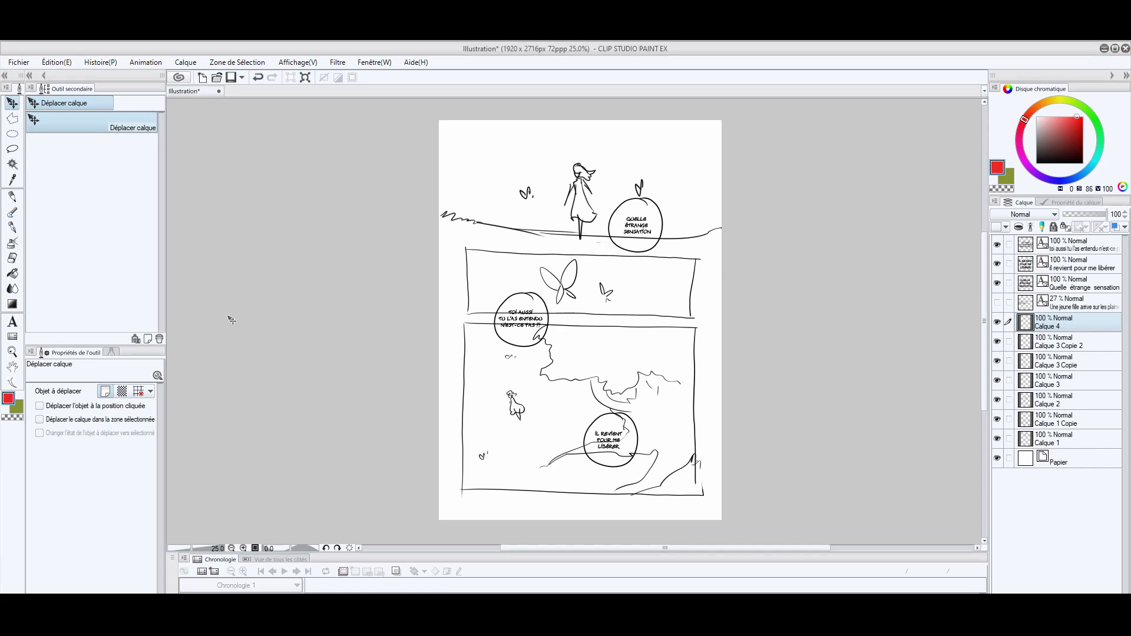
pyautogui.click(13, 197)
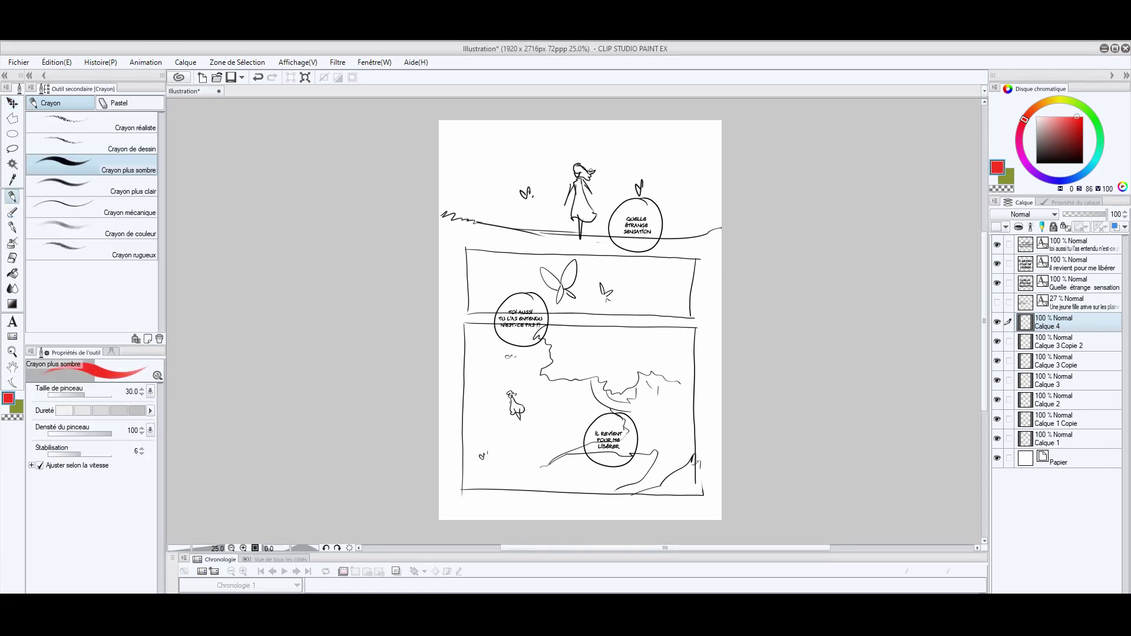
pyautogui.press('[')
pyautogui.press('[')
pyautogui.moveTo(509, 161)
pyautogui.mouseDown()
pyautogui.moveTo(553, 175)
pyautogui.moveTo(617, 264)
pyautogui.moveTo(510, 338)
pyautogui.moveTo(543, 428)
pyautogui.moveTo(692, 513)
pyautogui.mouseUp()
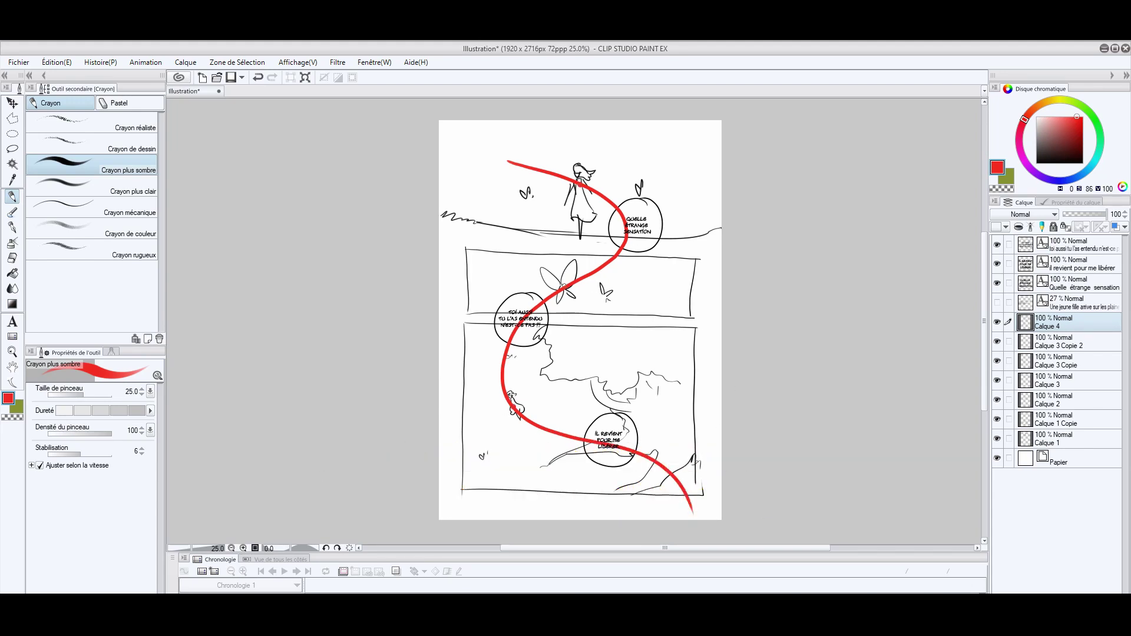
pyautogui.press('k')
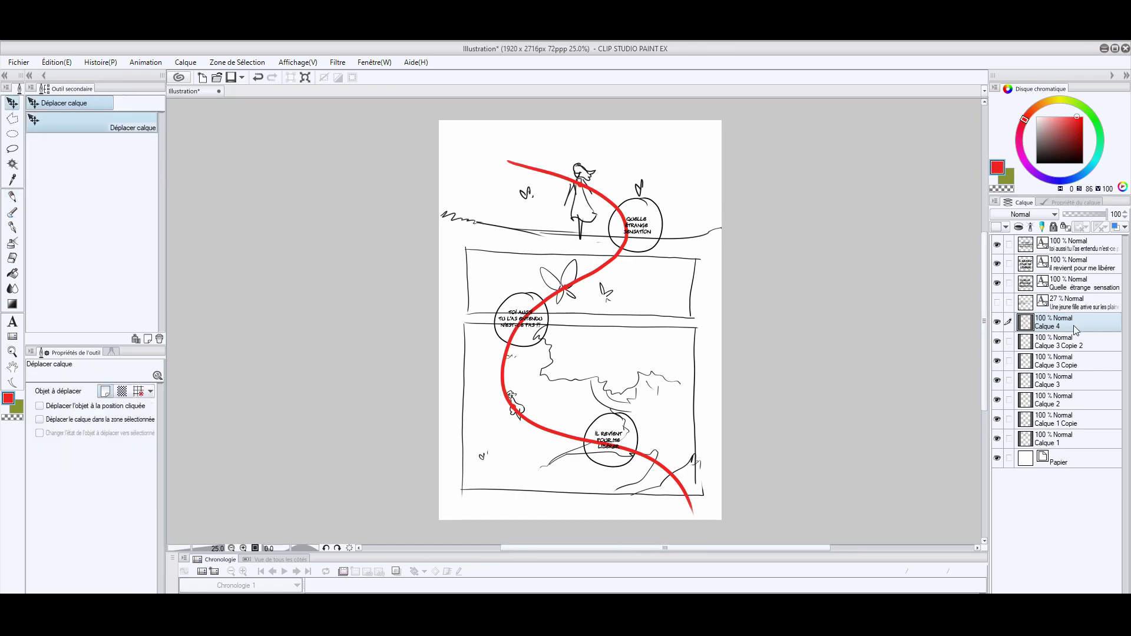
pyautogui.click(997, 321)
# - On another new layer, add red motion strokes beside the butterfly's wings and handwrite "Anim papillon" with the pencil at size 12.5
pyautogui.hotkey('ctrl', 'shift', 'n')
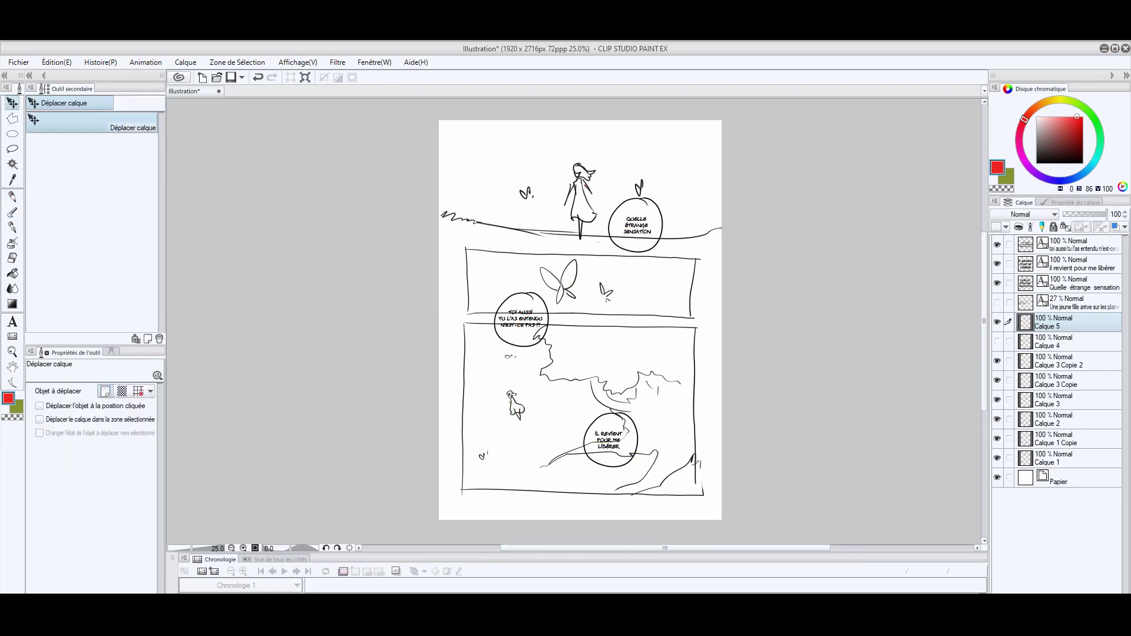
pyautogui.press('p')
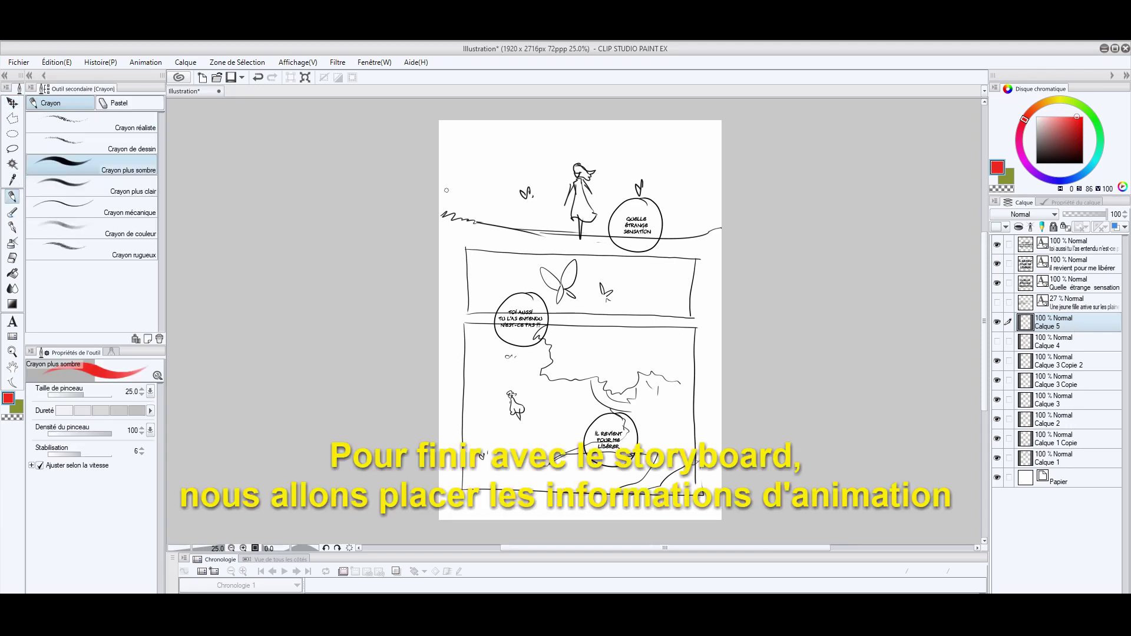
pyautogui.press('[')
pyautogui.press('[')
pyautogui.press('[')
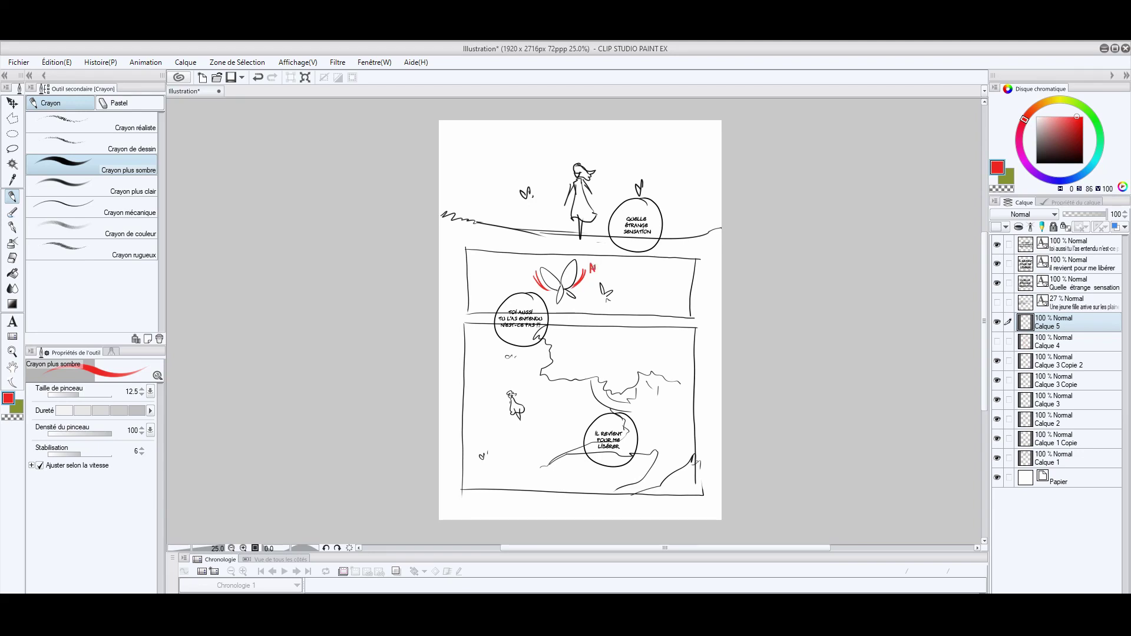
pyautogui.moveTo(602, 264); pyautogui.dragTo(605, 269)
pyautogui.moveTo(592, 274); pyautogui.dragTo(593, 281)
pyautogui.moveTo(592, 274); pyautogui.dragTo(594, 278)
pyautogui.moveTo(597, 281); pyautogui.dragTo(599, 276)
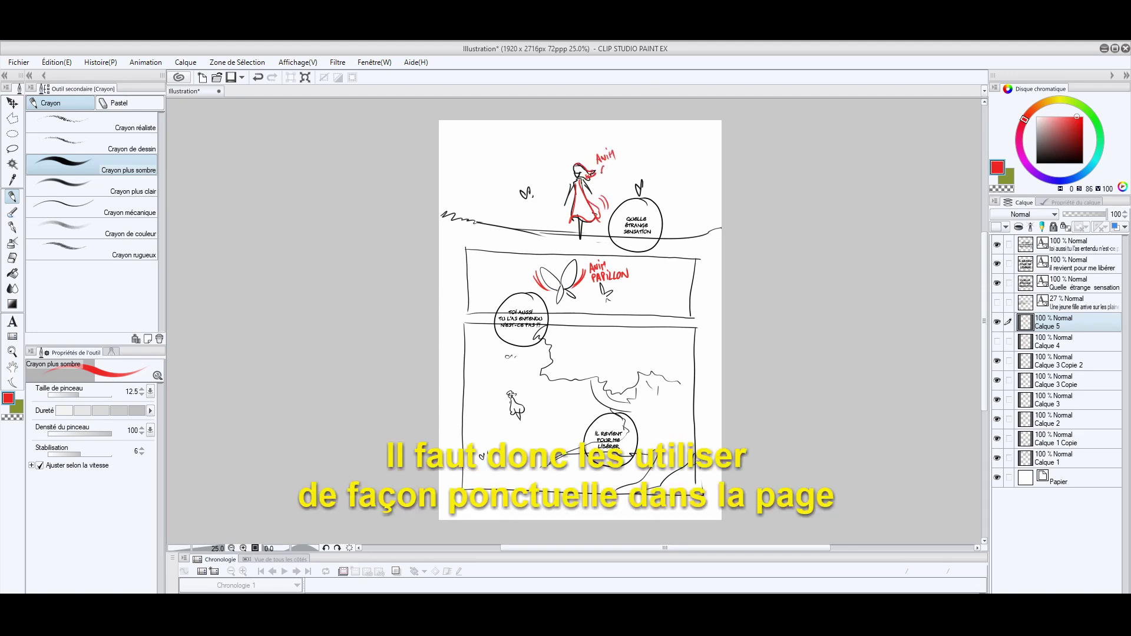
# - Complete the red handwritten note "Anim cheveux + robe" beside the girl in the first drawing
pyautogui.moveTo(624, 158); pyautogui.dragTo(628, 158)
pyautogui.moveTo(628, 156); pyautogui.dragTo(634, 163)
pyautogui.moveTo(634, 155); pyautogui.dragTo(630, 164)
pyautogui.moveTo(602, 180); pyautogui.dragTo(600, 184)
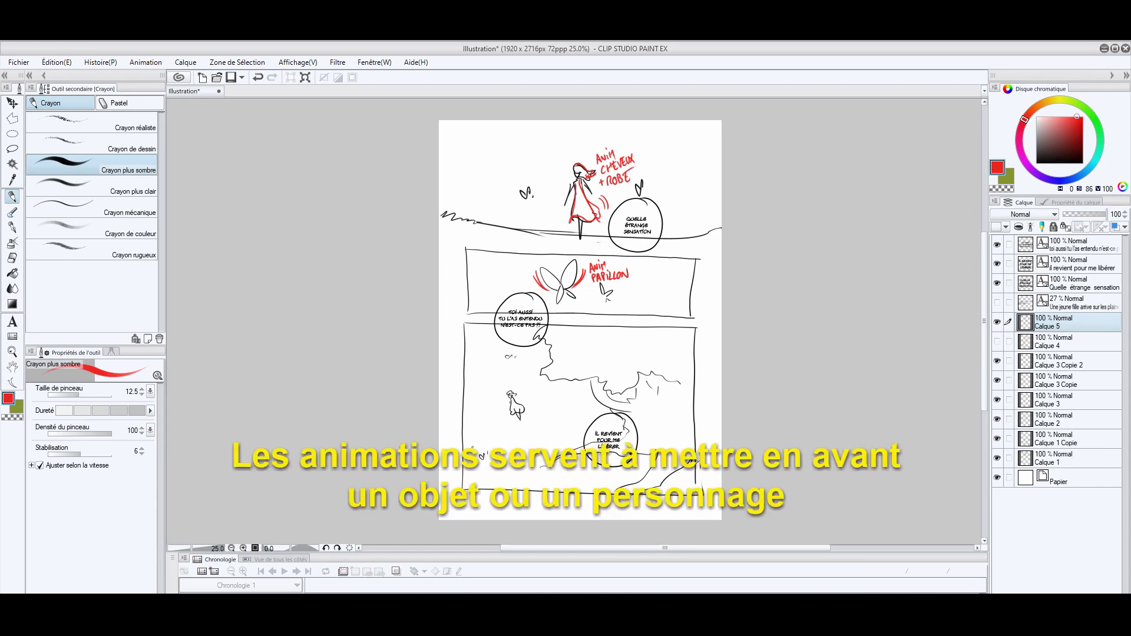
# - Draw red circles of varying sizes around the tree panel as animation marks, and add a small red note above the tree
pyautogui.moveTo(466, 421); pyautogui.dragTo(468, 423)
pyautogui.moveTo(513, 475); pyautogui.dragTo(515, 476)
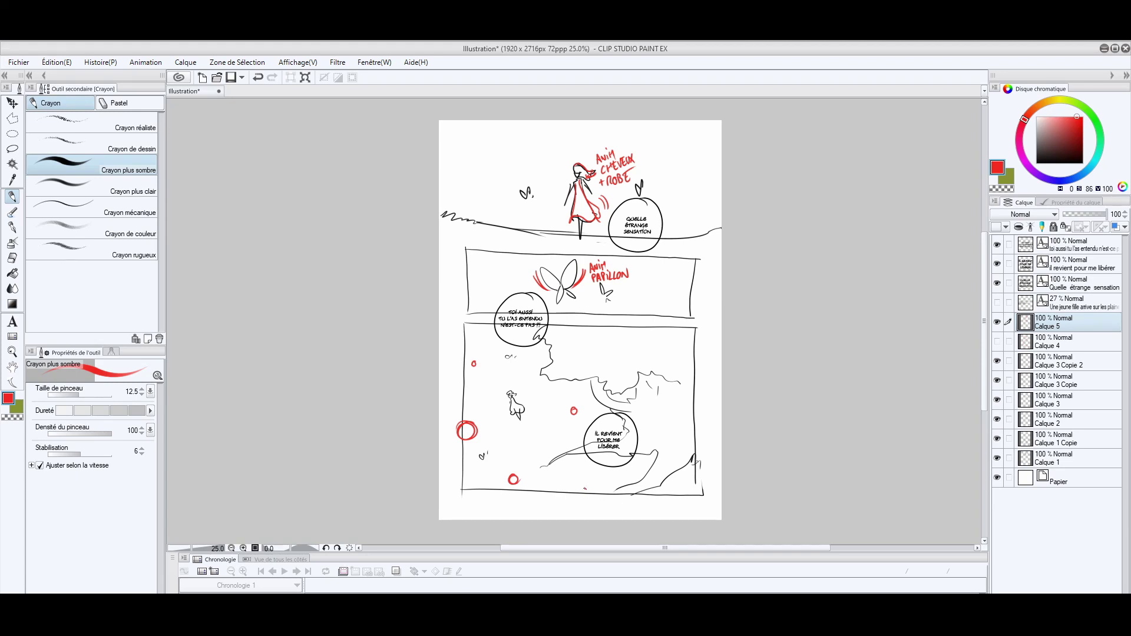
pyautogui.moveTo(667, 403)
pyautogui.mouseDown()
pyautogui.moveTo(652, 349)
pyautogui.moveTo(609, 346)
pyautogui.mouseUp()
pyautogui.moveTo(611, 341); pyautogui.dragTo(611, 346)
pyautogui.click(611, 338)
pyautogui.moveTo(615, 340); pyautogui.dragTo(614, 340)
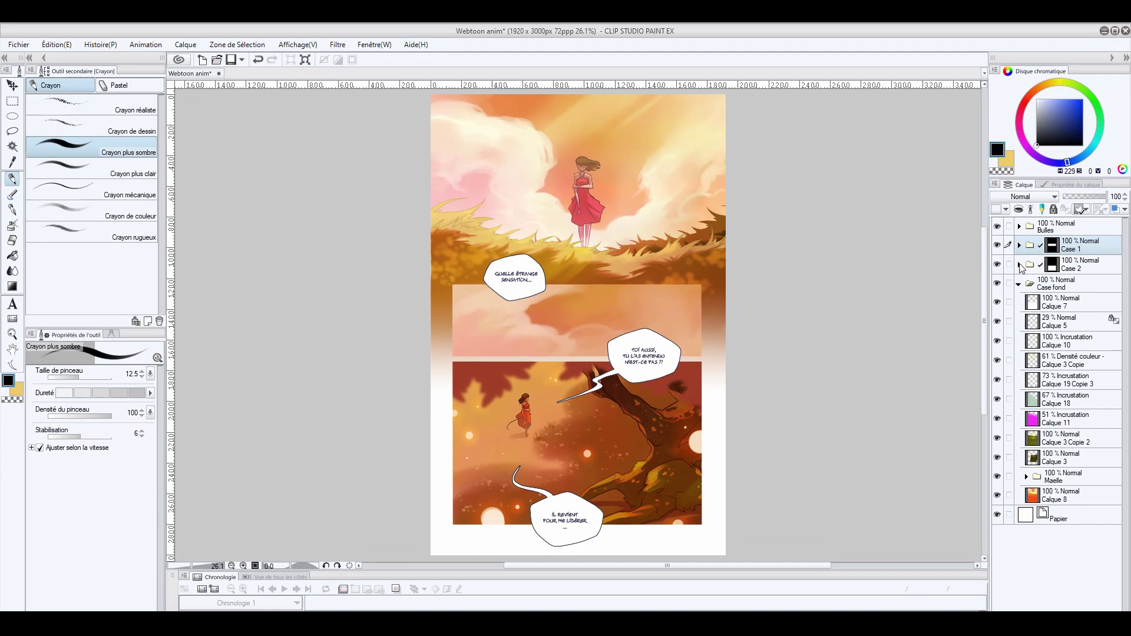
# - In the coloured Webtoon anim page, examine the layers of the Case 2 folder and check its Fille subfolder, and collapse it again
pyautogui.click(1019, 265)
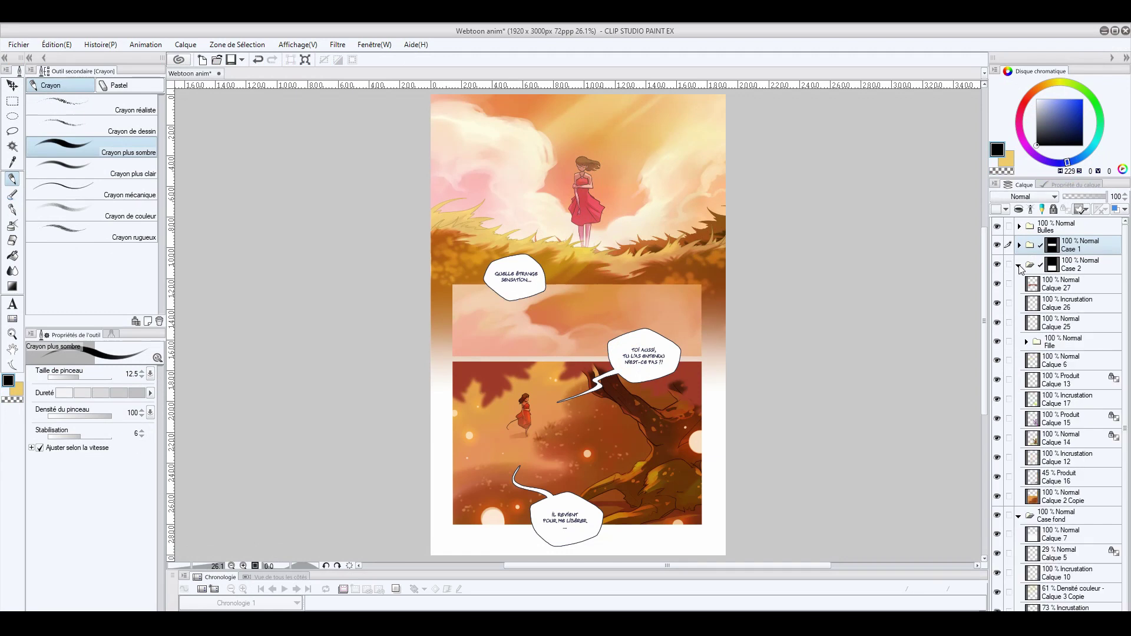
pyautogui.click(997, 342)
pyautogui.click(1019, 265)
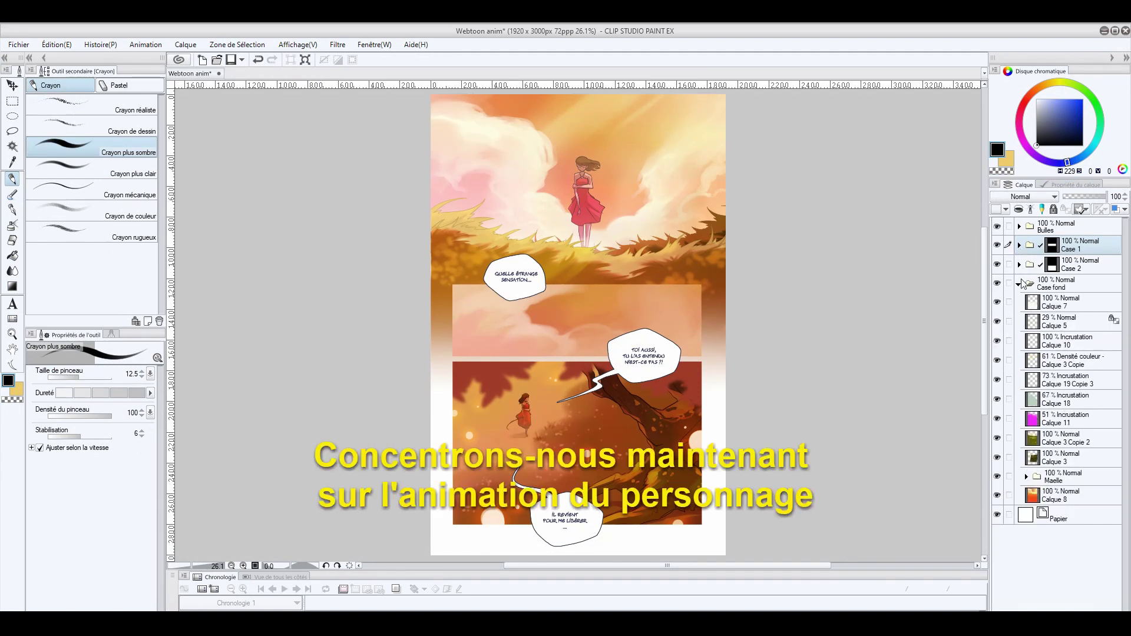
# - Try moving the girl in the first panel by her layer folder inside Case fond, and undo the move
pyautogui.click(1077, 480)
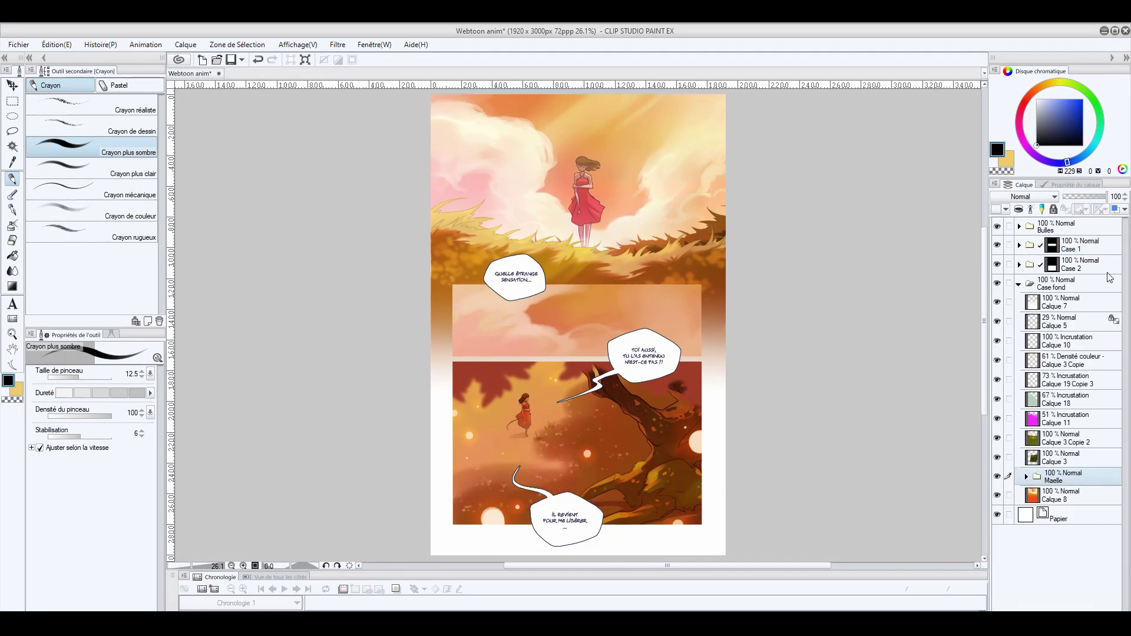
pyautogui.click(1094, 283)
pyautogui.click(1079, 476)
pyautogui.click(8, 81)
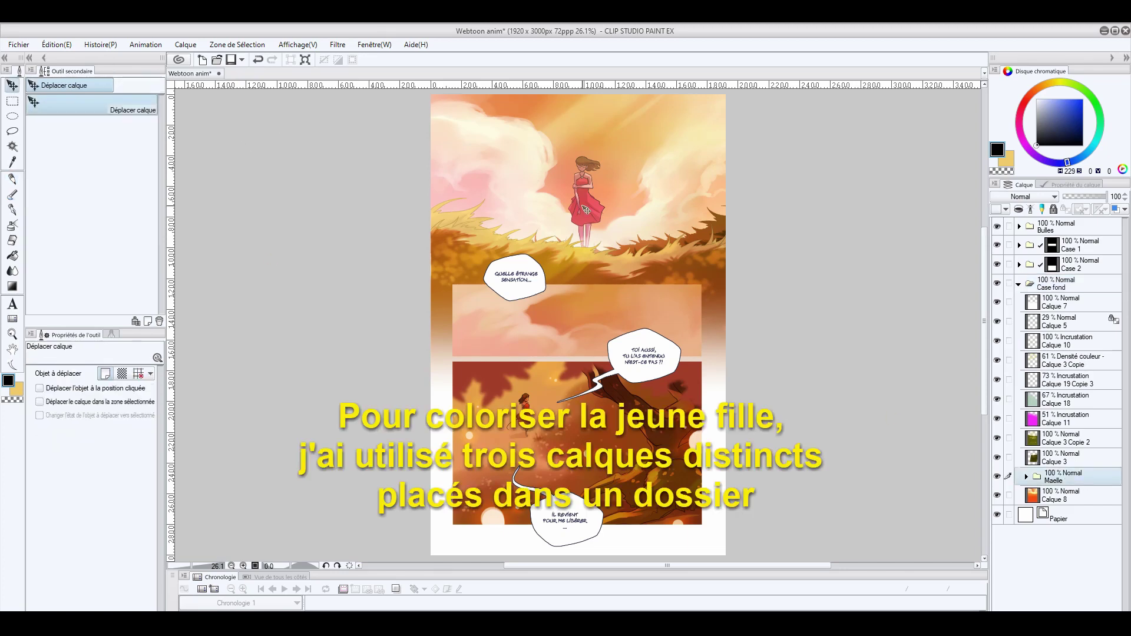
pyautogui.moveTo(593, 207)
pyautogui.mouseDown()
pyautogui.moveTo(608, 209)
pyautogui.moveTo(605, 197)
pyautogui.mouseUp()
pyautogui.hotkey('ctrl', 'z')
# - Examine the Traits, Ombre and Applats layers in the Maelle folder by toggling their visibility, restoring it, and collapse the folder
pyautogui.click(1027, 477)
pyautogui.click(998, 496)
pyautogui.click(998, 515)
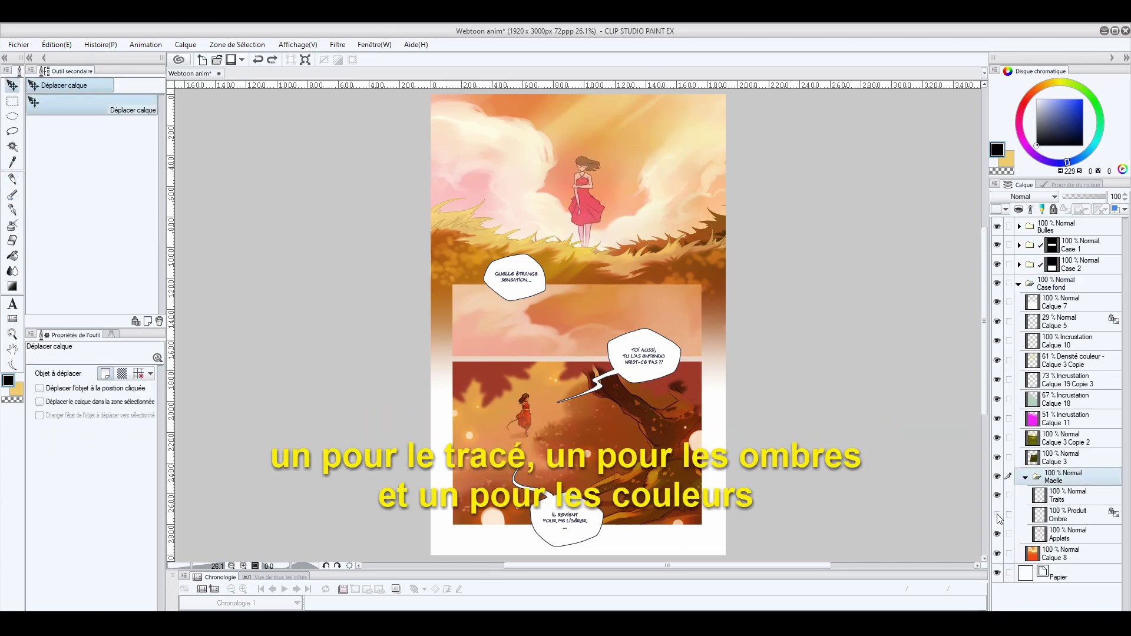
pyautogui.click(998, 515)
pyautogui.click(998, 534)
pyautogui.click(997, 534)
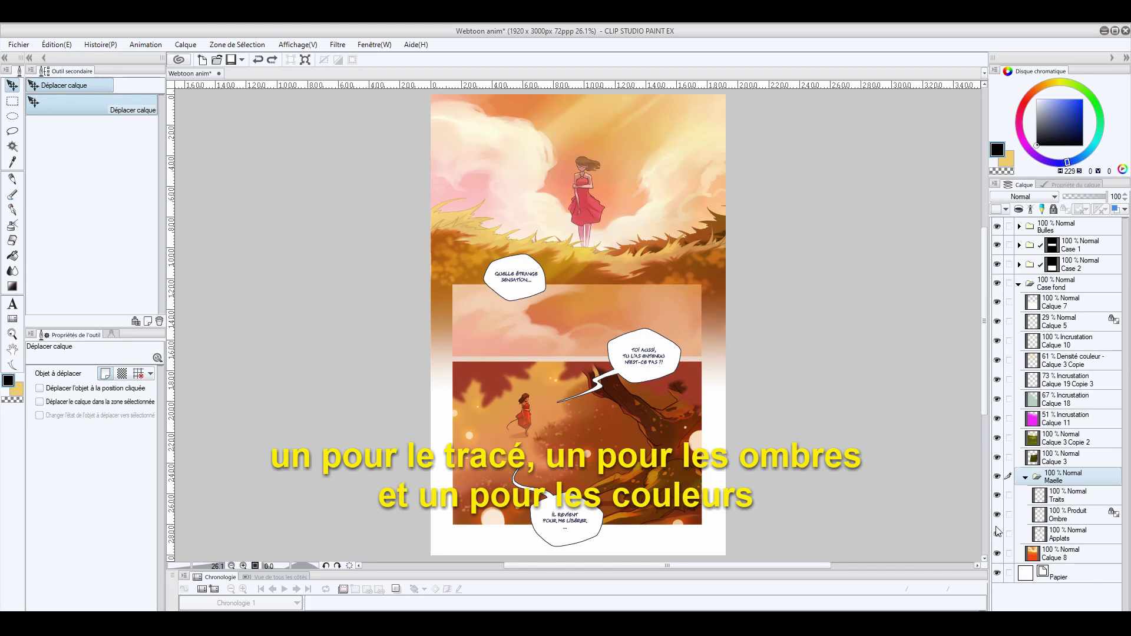
pyautogui.click(1027, 477)
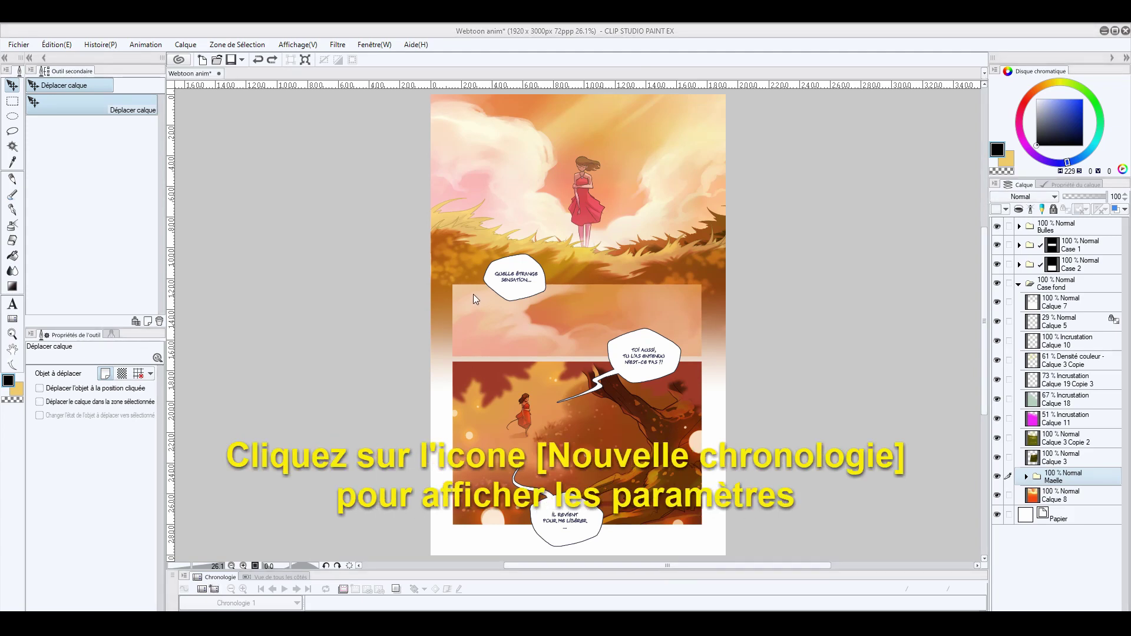
# - Create a 12-frame timeline and place the girl's Maelle folder inside a new animation folder above the other layers of Case fond
pyautogui.scroll(2, 740, 262)
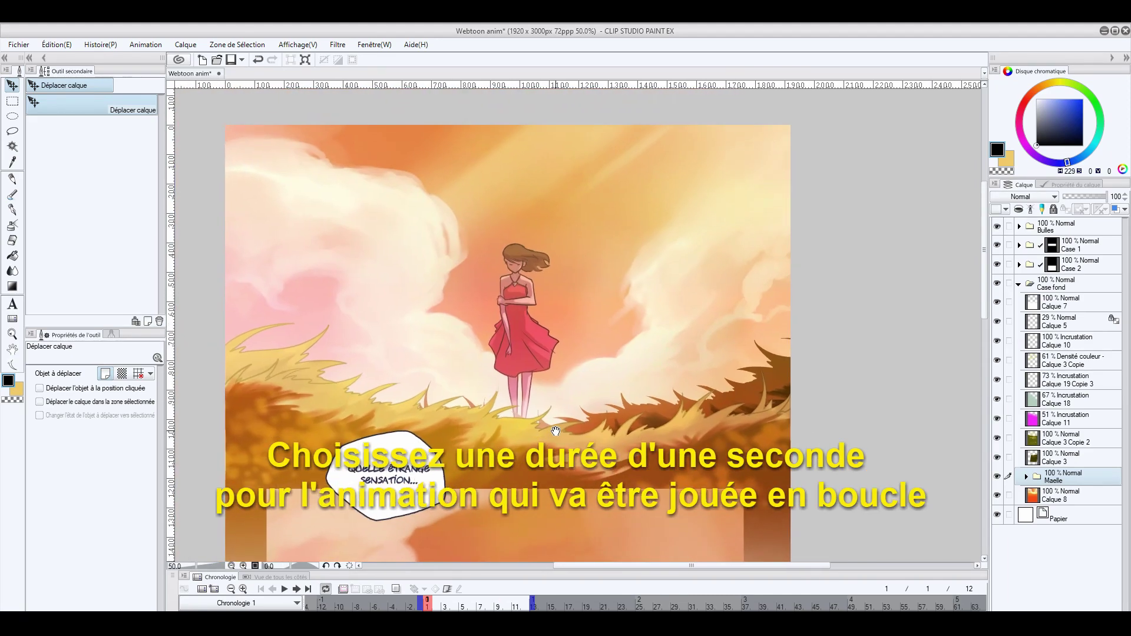
pyautogui.scroll(1, 474, 252)
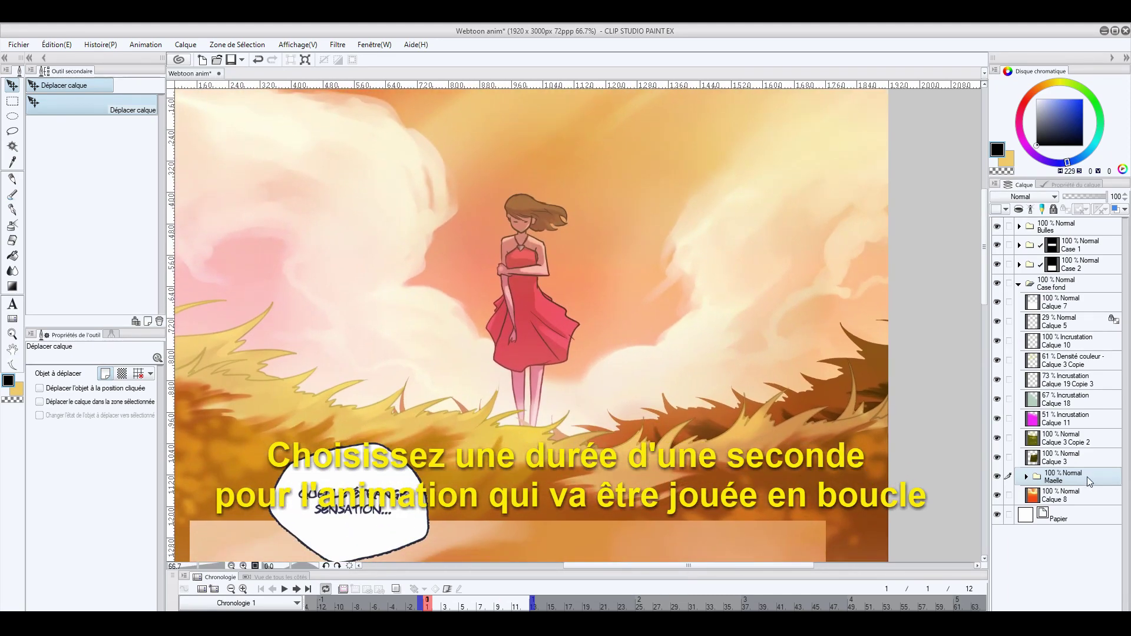
pyautogui.moveTo(1087, 476); pyautogui.dragTo(1061, 297)
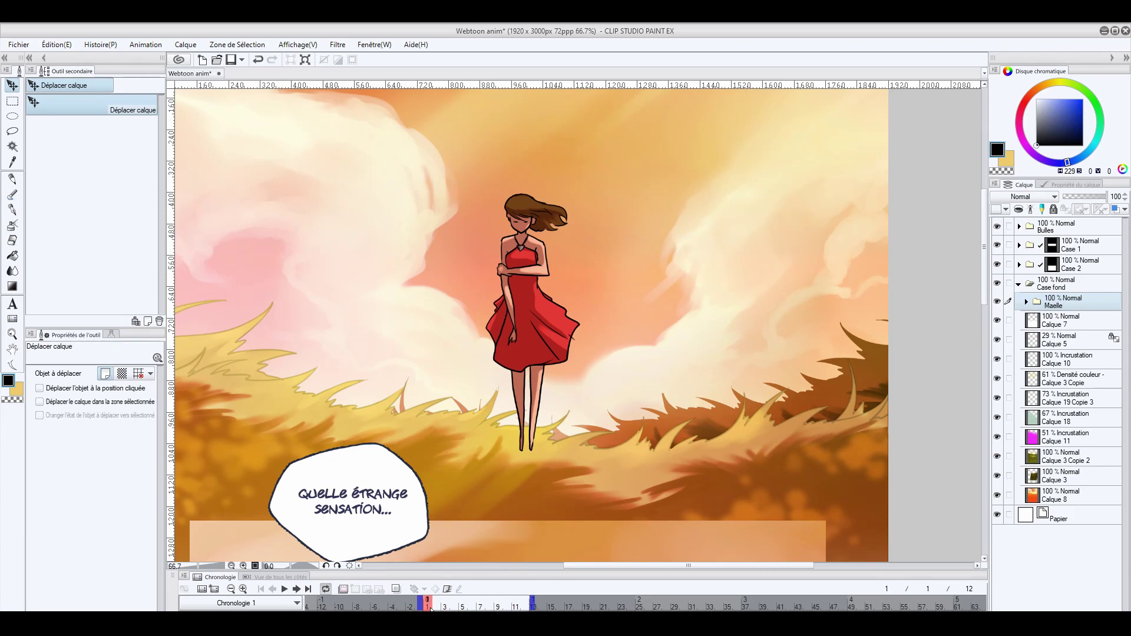
pyautogui.click(343, 589)
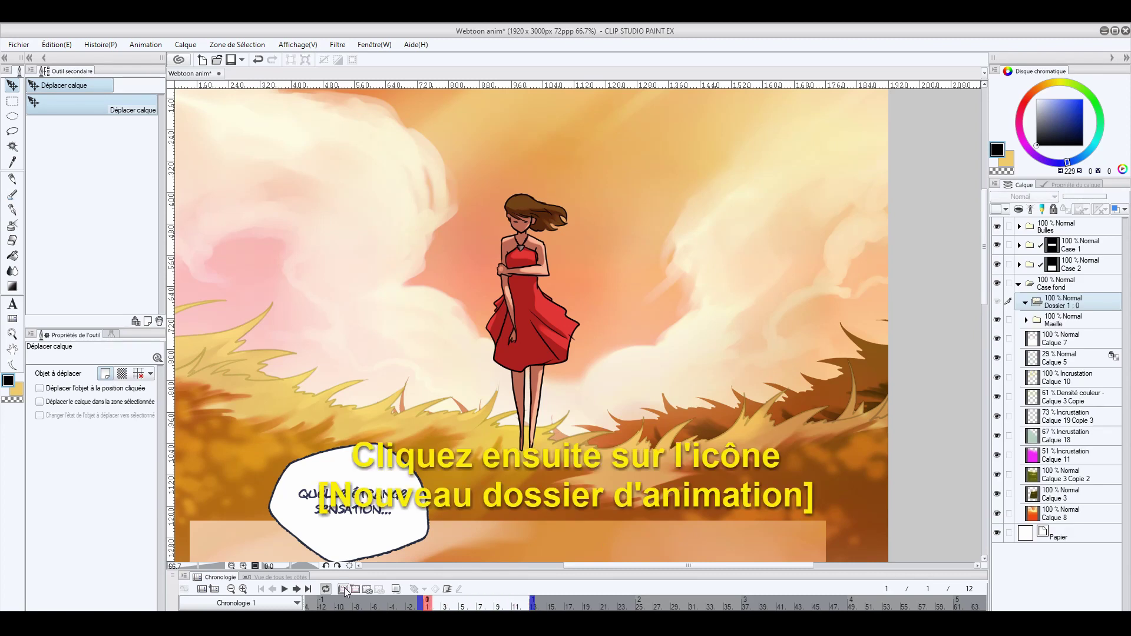
pyautogui.moveTo(1038, 323); pyautogui.dragTo(1043, 327)
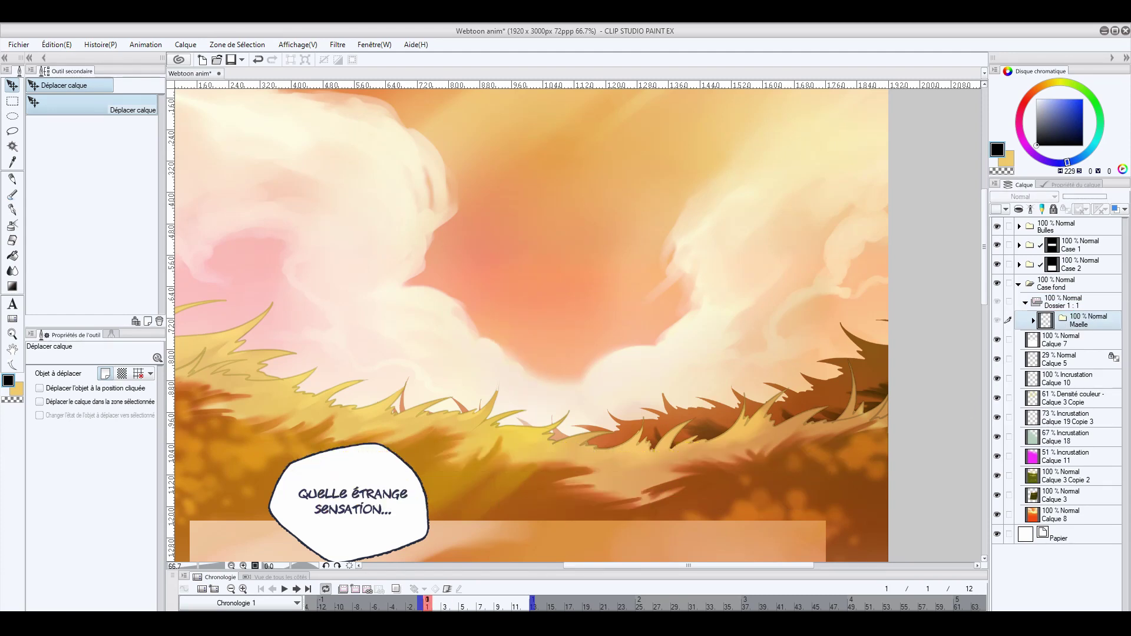
# - Add two more pose folders named Maelle2 and Maelle3 above Maelle in the animation folder
pyautogui.hotkey('ctrl', 'g')
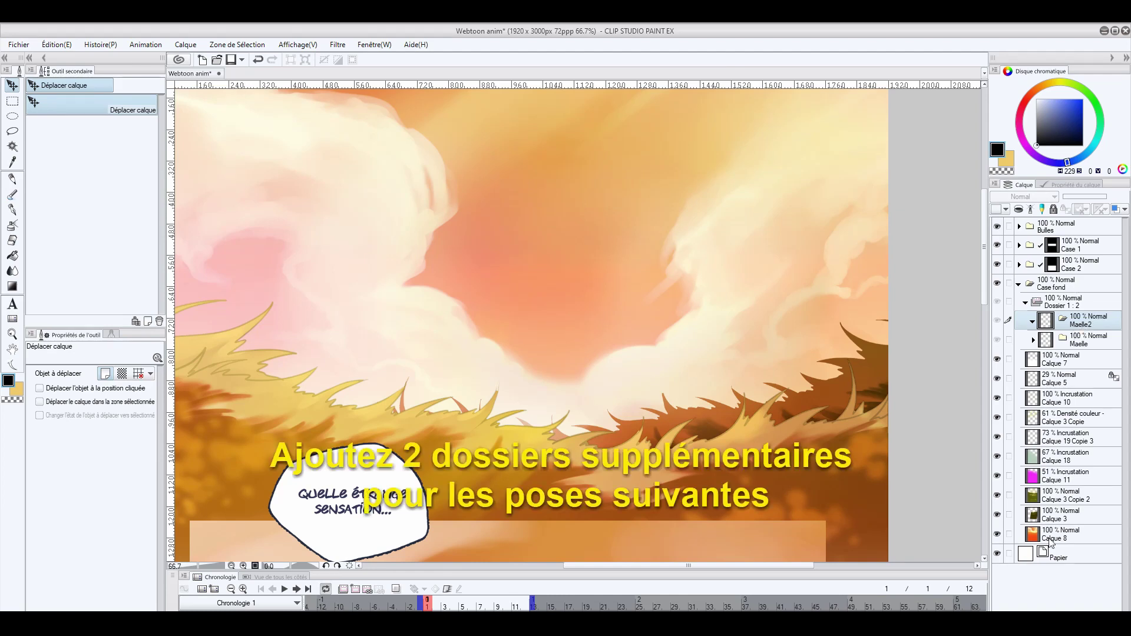
pyautogui.hotkey('ctrl', 'shift', 'n')
pyautogui.click(1034, 322)
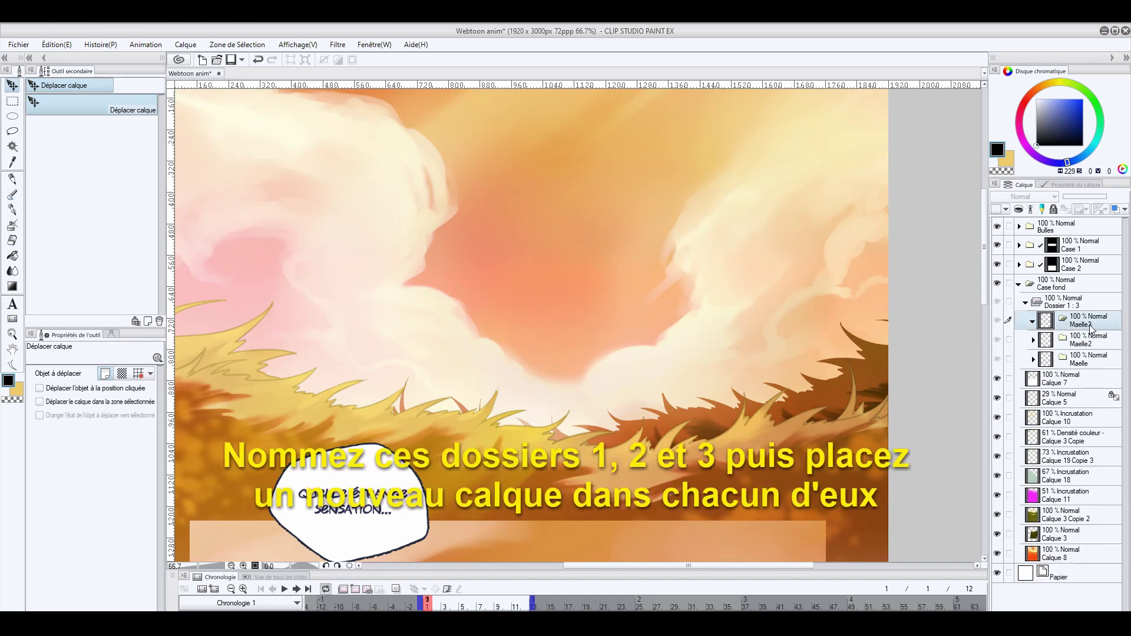
# - Add a new layer named Traits to each of the Maelle3 and Maelle2 folders, and collapse the three pose folders
pyautogui.hotkey('ctrl', 'shift', 'n')
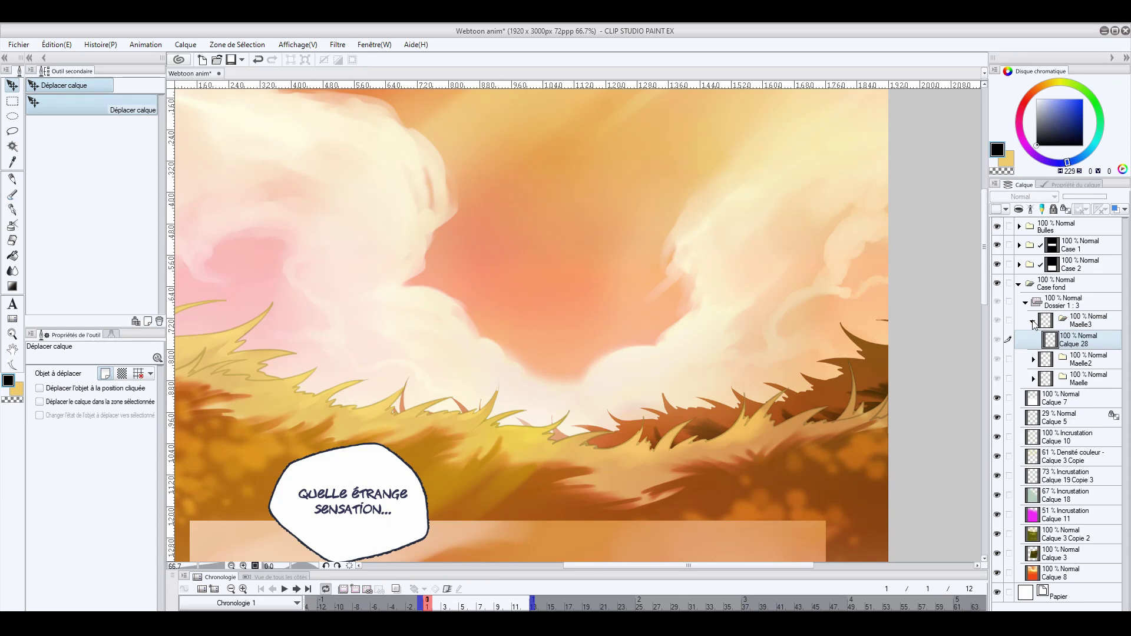
pyautogui.click(1033, 380)
pyautogui.click(1033, 361)
pyautogui.click(1060, 379)
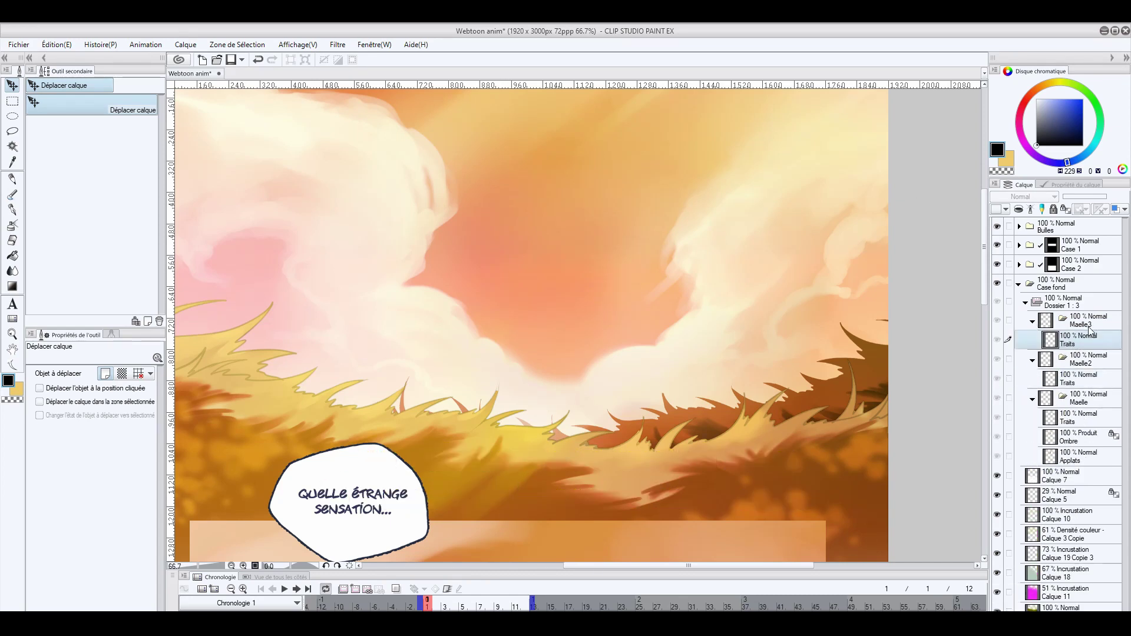
pyautogui.click(1032, 321)
pyautogui.click(1033, 341)
pyautogui.click(1034, 360)
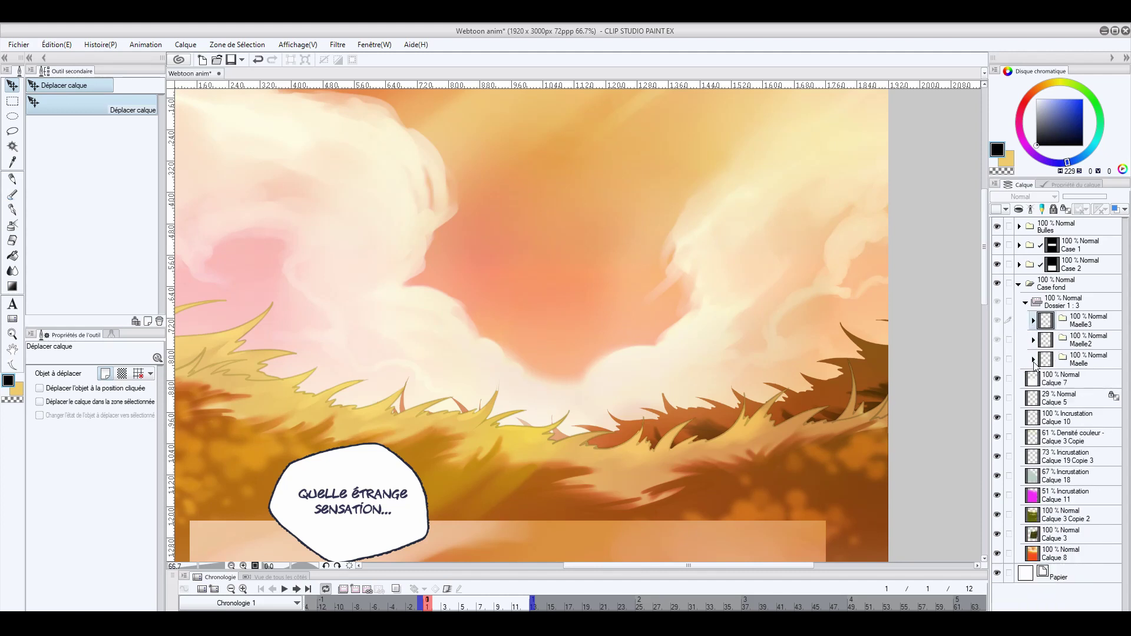
# - Specify Maelle as the animation cel at frame 1 and Maelle2 as the cel at frame 4
pyautogui.click(1035, 365)
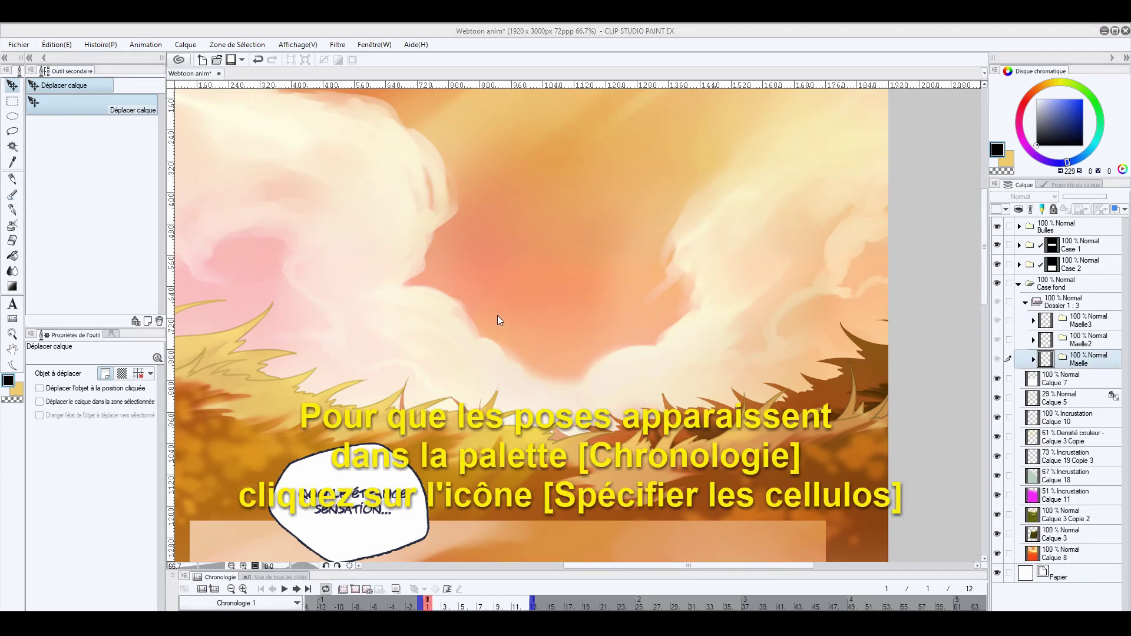
pyautogui.click(699, 319)
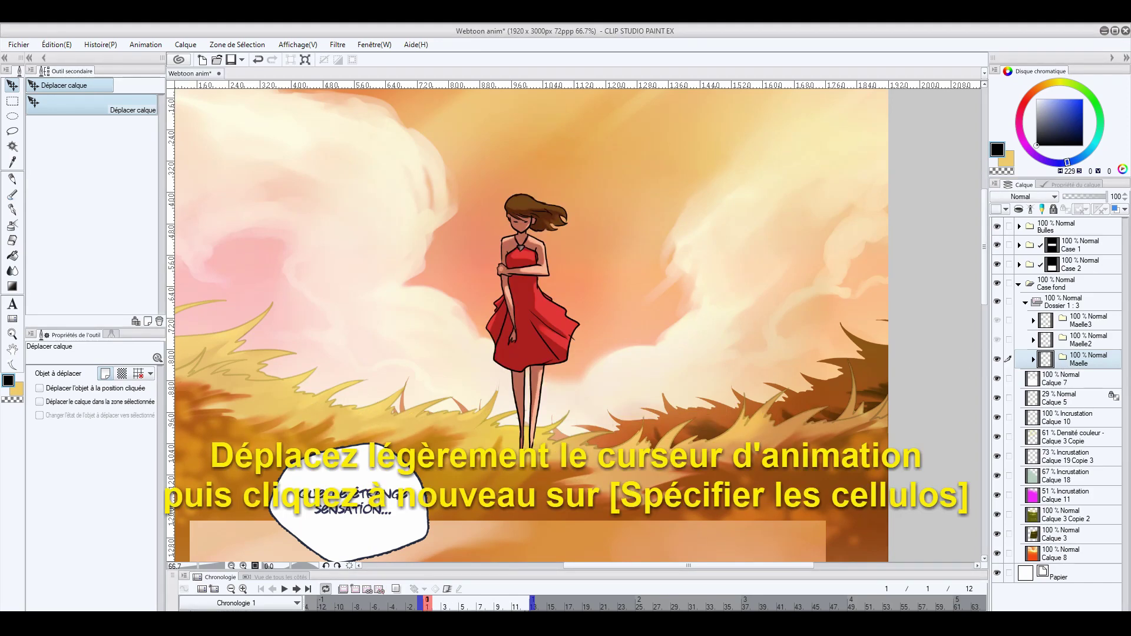
pyautogui.moveTo(437, 610); pyautogui.dragTo(458, 606)
pyautogui.click(366, 589)
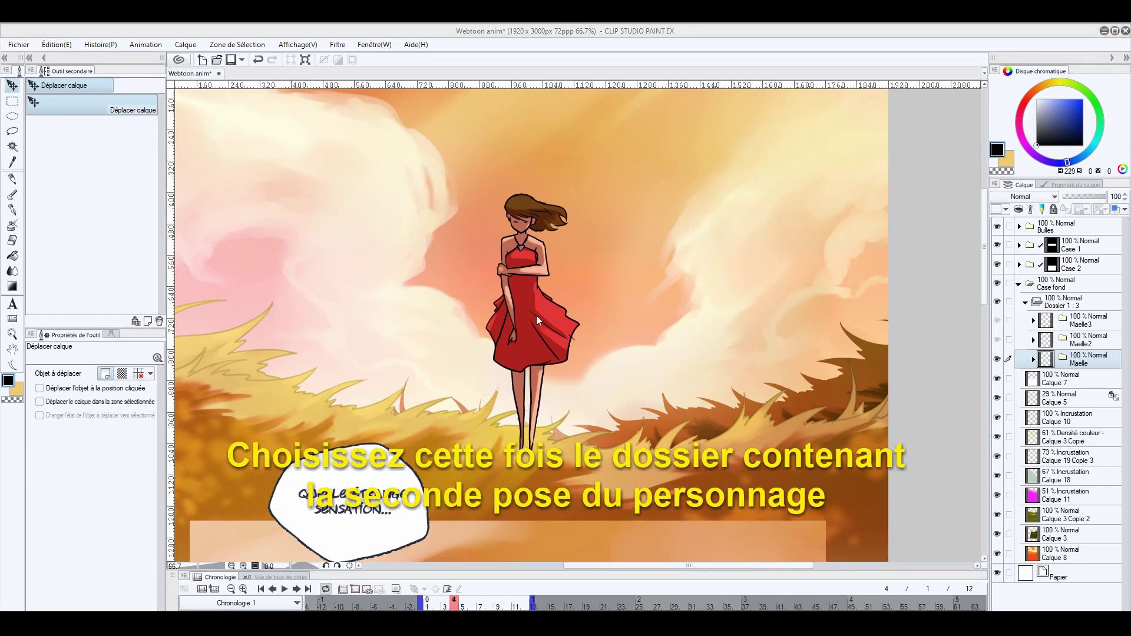
pyautogui.click(702, 314)
# - Specify Maelle3 as the cel at frame 7 and Maelle2 again at frame 10, and return to frame 1
pyautogui.moveTo(455, 604); pyautogui.dragTo(480, 602)
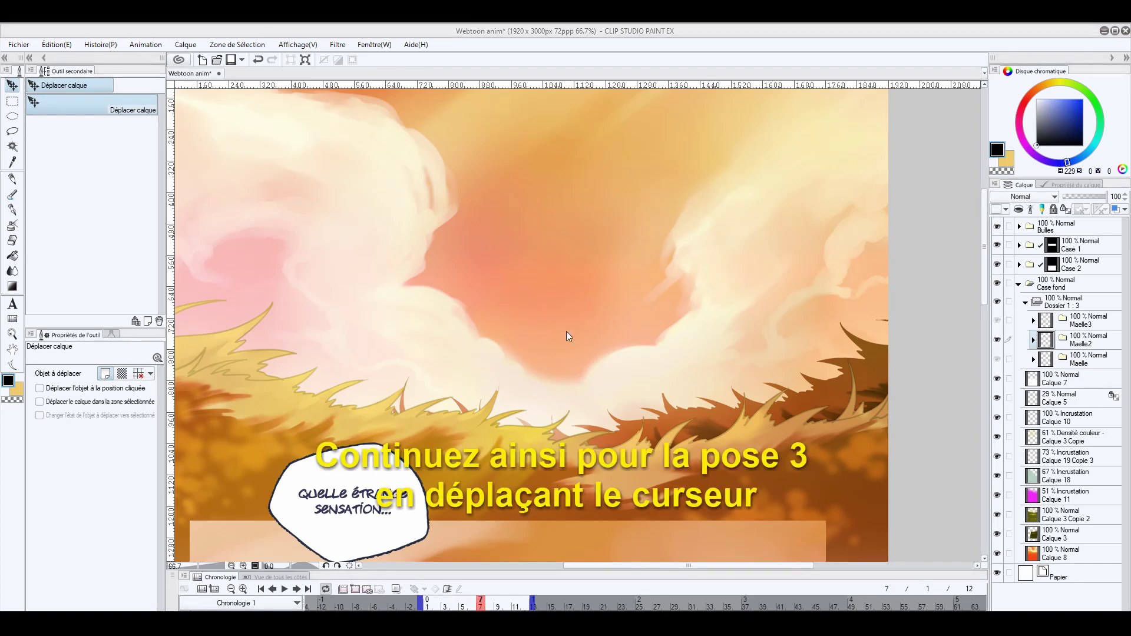
pyautogui.moveTo(481, 603); pyautogui.dragTo(507, 604)
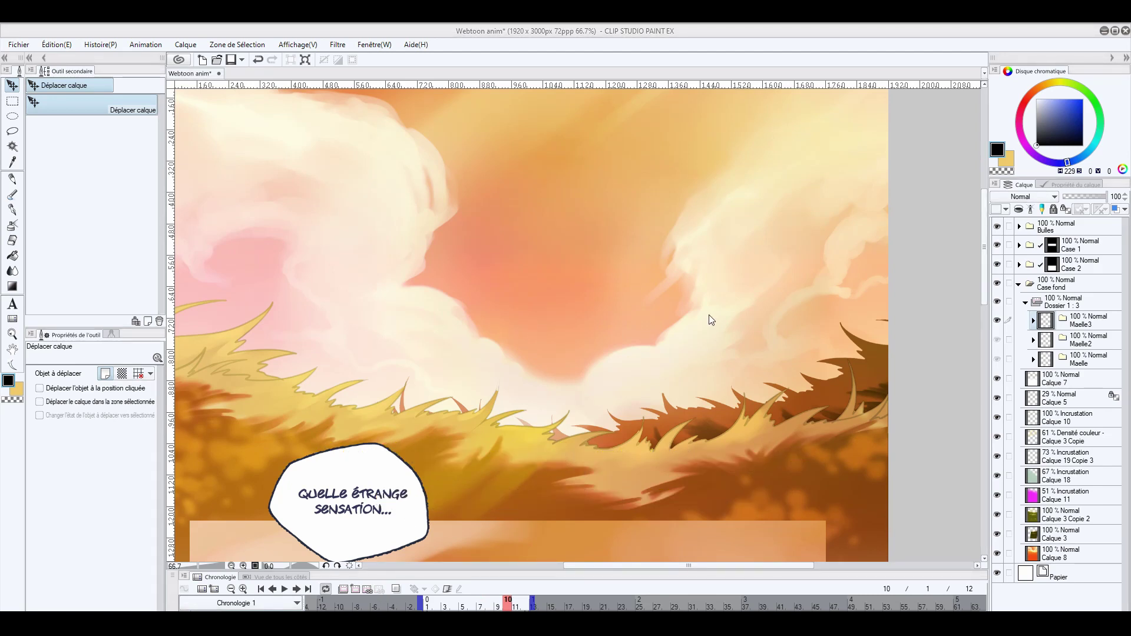
pyautogui.moveTo(508, 604); pyautogui.dragTo(427, 608)
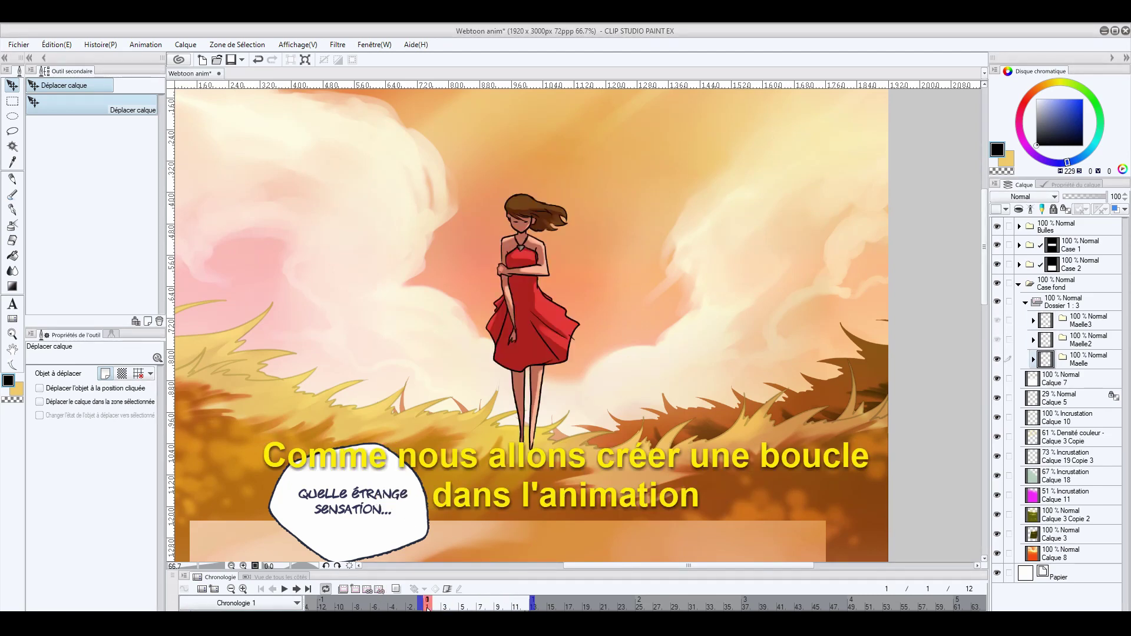
# - Hide the Ombre and Applats layers in the Maelle folder so that only its line art shows
pyautogui.click(1032, 359)
pyautogui.click(997, 398)
pyautogui.click(997, 417)
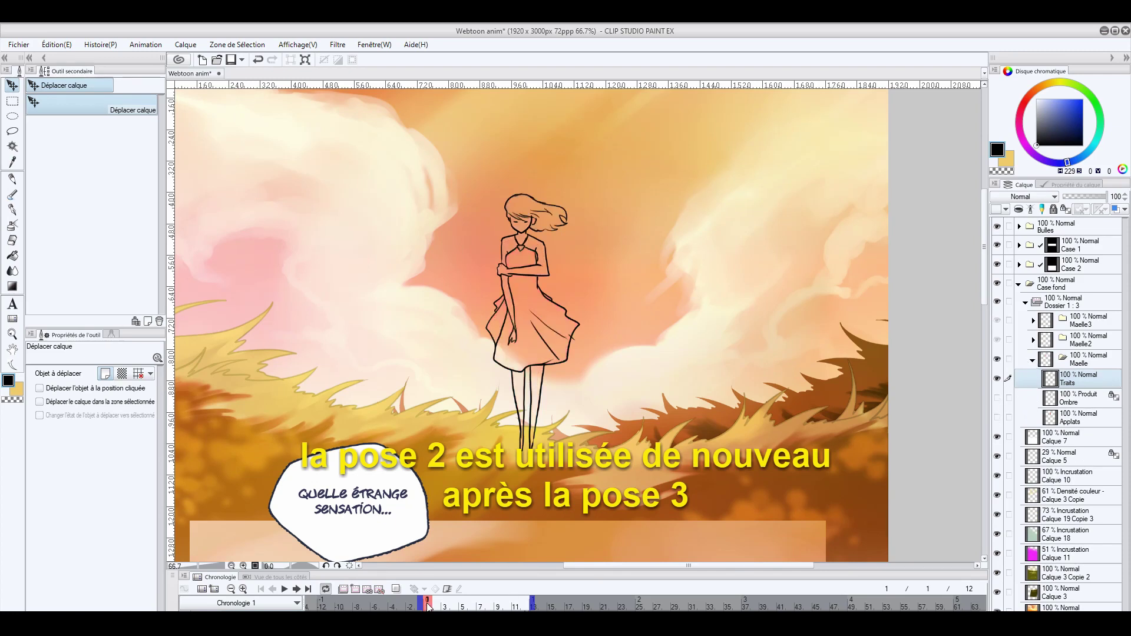
# - Turn on onion skin at frame 4, save the file, and check the display on frames 1 and 4
pyautogui.moveTo(429, 605); pyautogui.dragTo(454, 605)
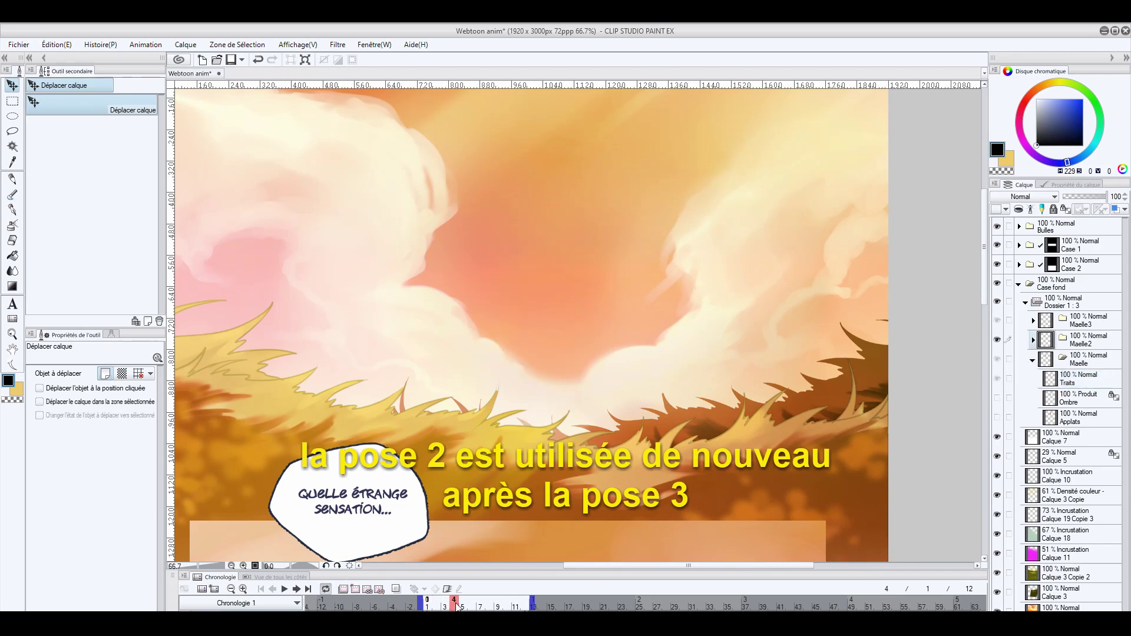
pyautogui.click(396, 588)
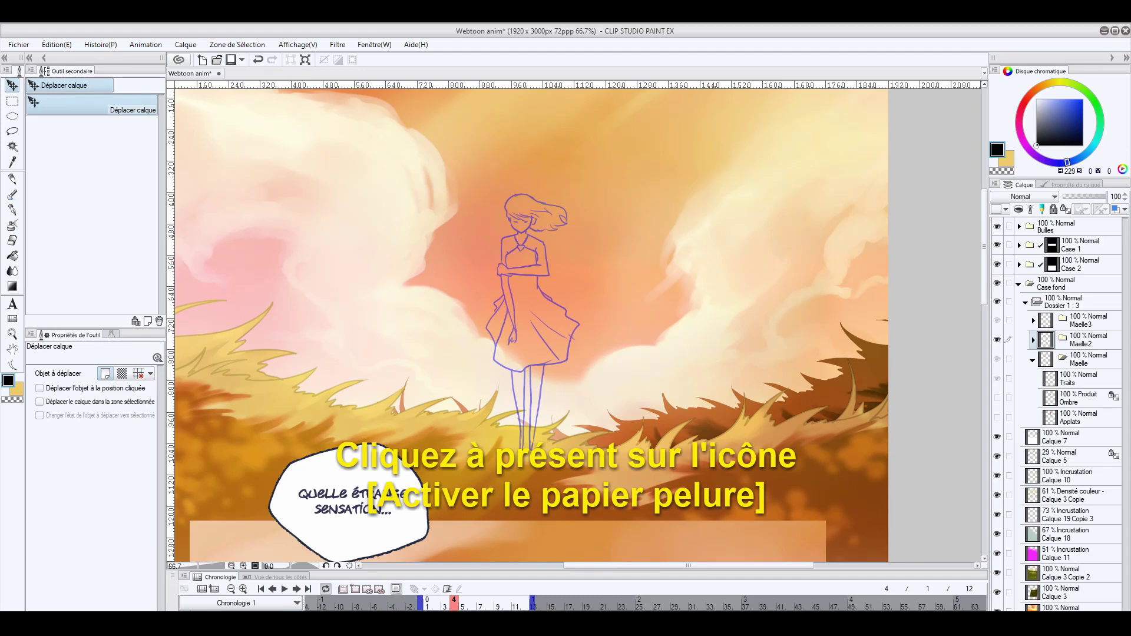
pyautogui.click(12, 178)
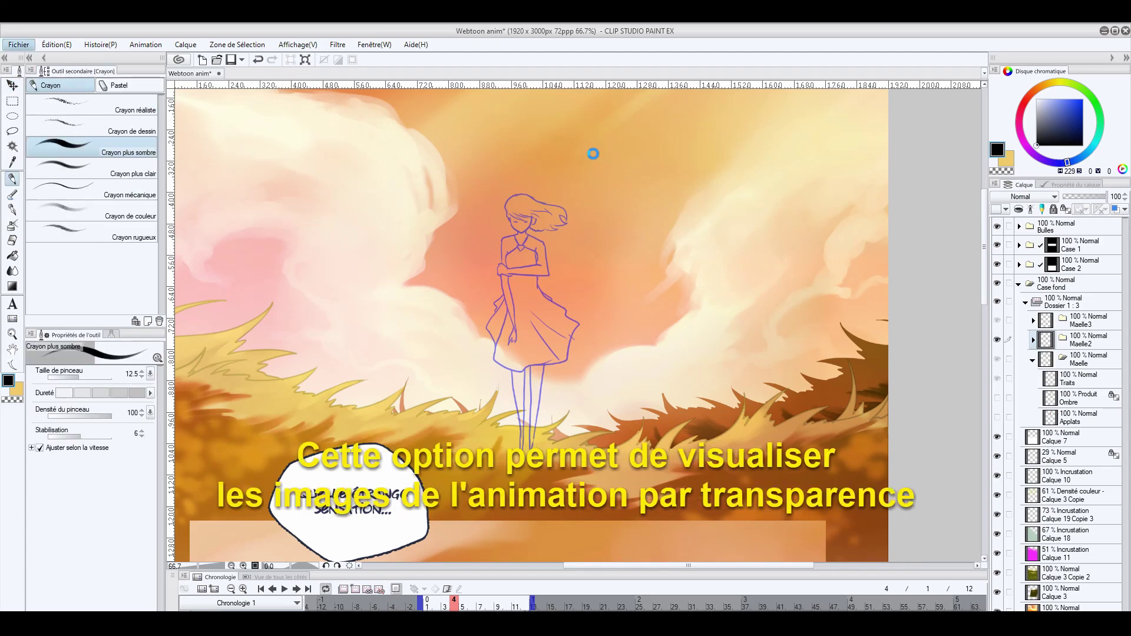
pyautogui.hotkey('ctrl', 's')
pyautogui.click(428, 606)
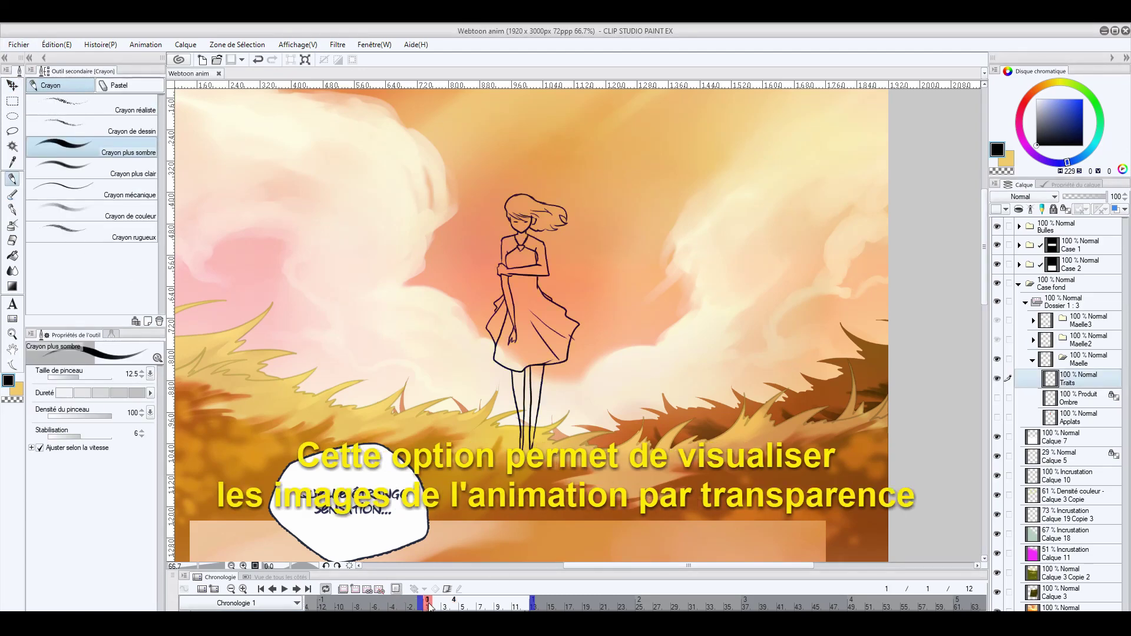
pyautogui.click(454, 606)
# - Set the Crayon plus sombre brush size to 6 and trace the girl's face on the Traits layer of Maelle2
pyautogui.hotkey('ctrl', '+')
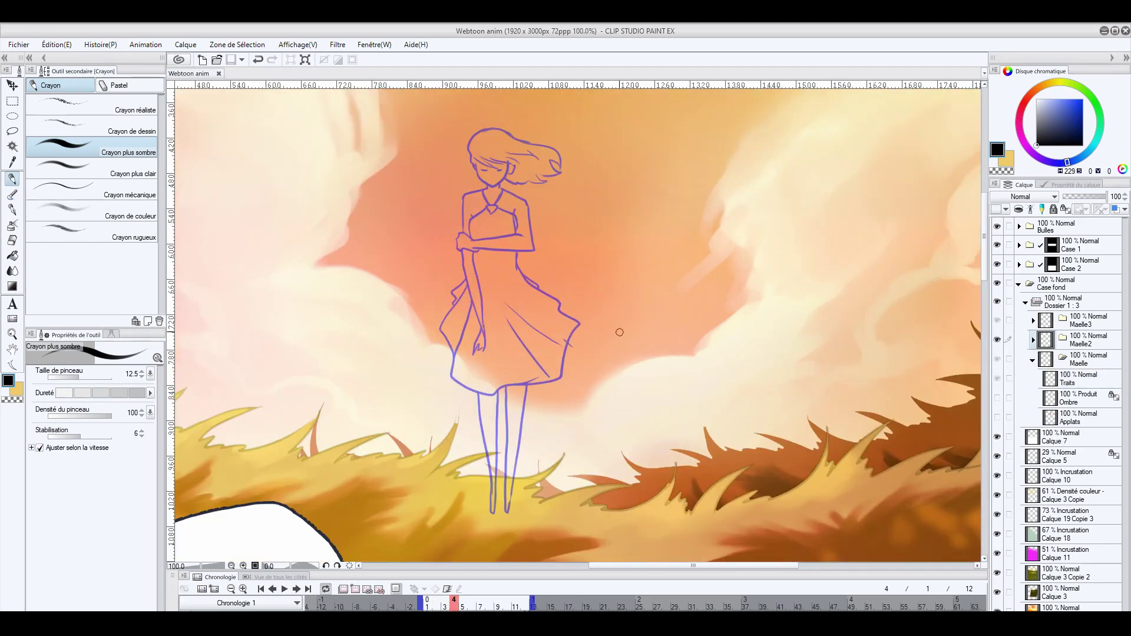
pyautogui.click(1033, 340)
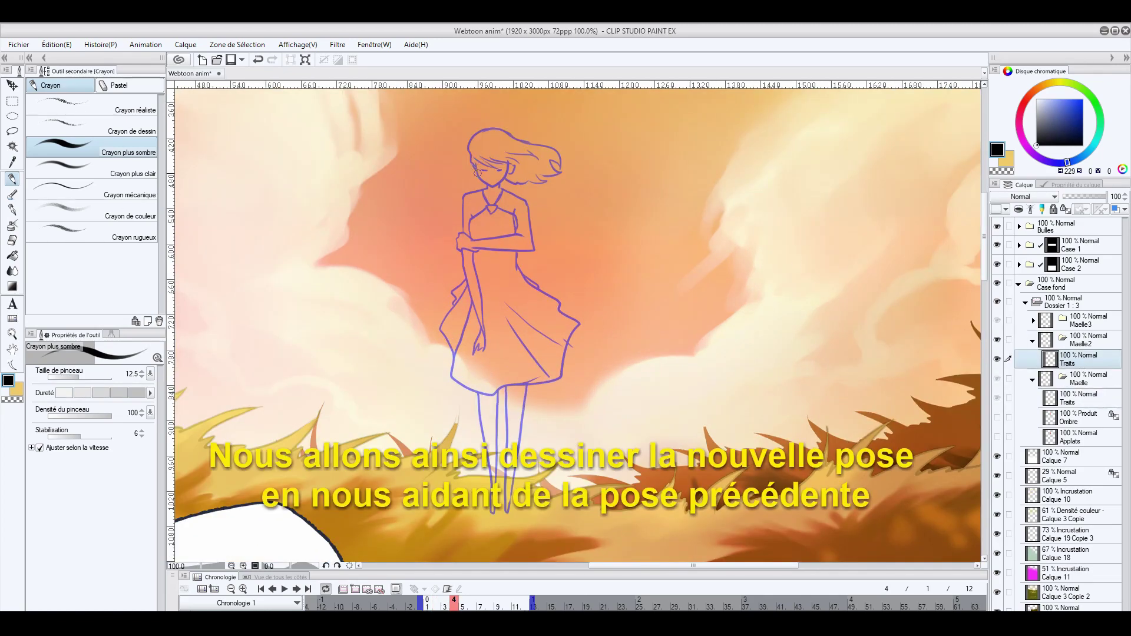
pyautogui.moveTo(475, 164)
pyautogui.mouseDown()
pyautogui.moveTo(493, 188)
pyautogui.moveTo(481, 181)
pyautogui.mouseUp()
pyautogui.hotkey('ctrl', 'z')
pyautogui.press('[')
pyautogui.press('[')
pyautogui.press('[')
pyautogui.press('[')
pyautogui.press('[')
pyautogui.press('[')
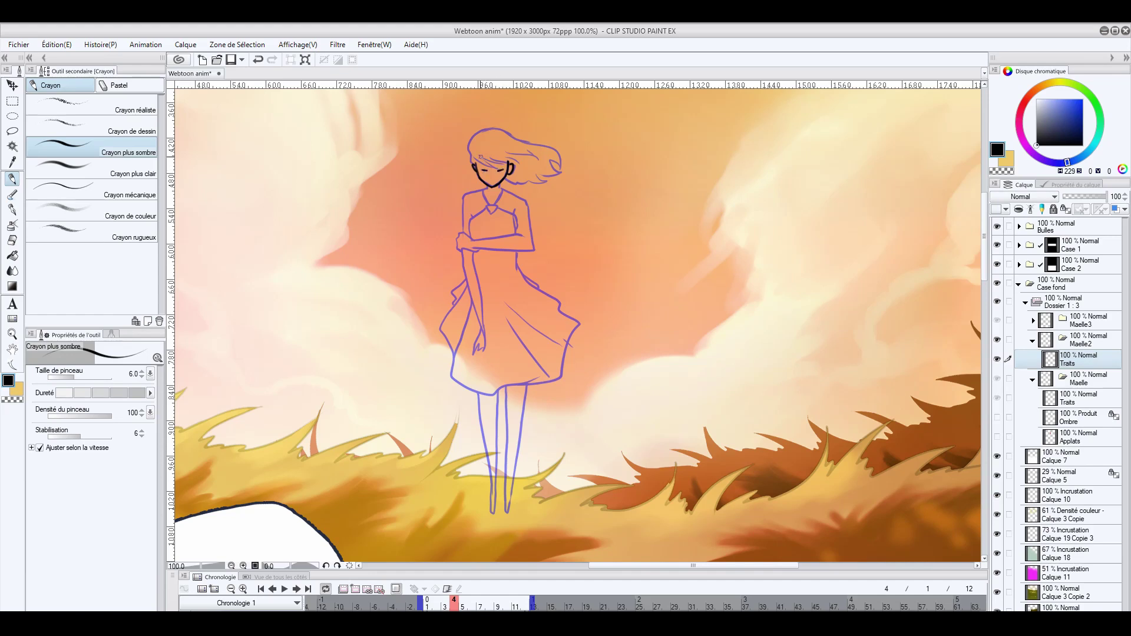
# - Draw the girl's hair for the second pose, following the onion skin at the head and varying the windblown strands
pyautogui.moveTo(473, 159)
pyautogui.mouseDown()
pyautogui.moveTo(499, 164)
pyautogui.moveTo(480, 158)
pyautogui.moveTo(539, 152)
pyautogui.mouseUp()
pyautogui.moveTo(469, 141)
pyautogui.mouseDown()
pyautogui.moveTo(491, 129)
pyautogui.moveTo(532, 144)
pyautogui.mouseUp()
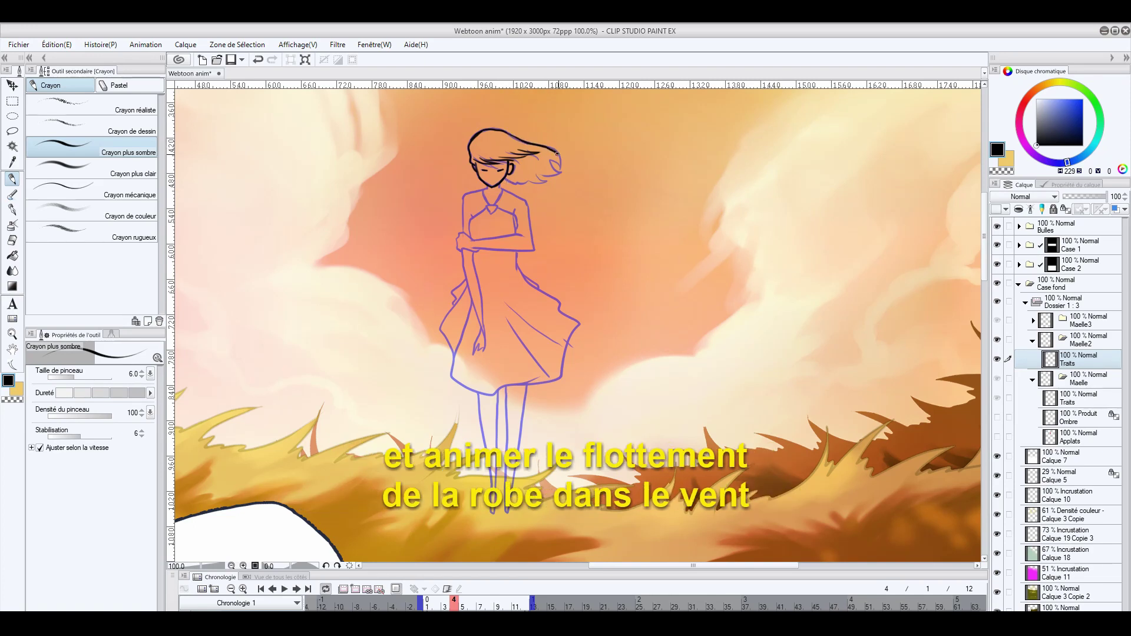
pyautogui.moveTo(501, 179); pyautogui.dragTo(536, 178)
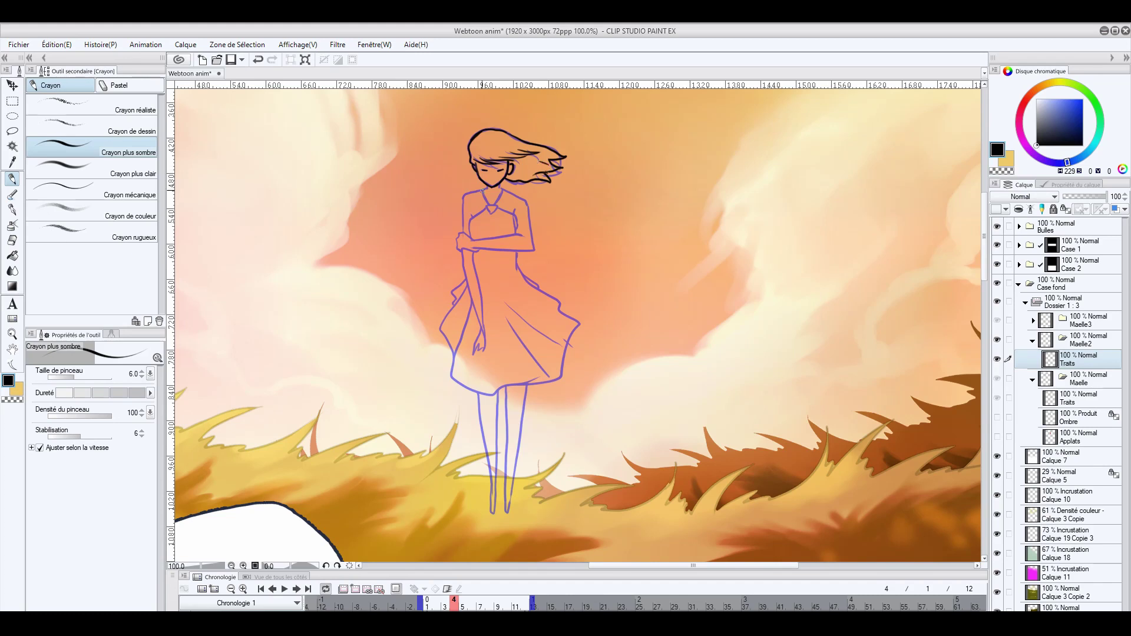
# - Trace the girl's shoulders, dress top and both arms over the onion skin of the previous pose
pyautogui.moveTo(487, 205)
pyautogui.mouseDown()
pyautogui.moveTo(499, 206)
pyautogui.moveTo(465, 192)
pyautogui.moveTo(461, 234)
pyautogui.mouseUp()
pyautogui.moveTo(500, 189)
pyautogui.mouseDown()
pyautogui.moveTo(527, 212)
pyautogui.moveTo(530, 251)
pyautogui.moveTo(482, 241)
pyautogui.moveTo(519, 234)
pyautogui.mouseUp()
pyautogui.hotkey('ctrl', 'z')
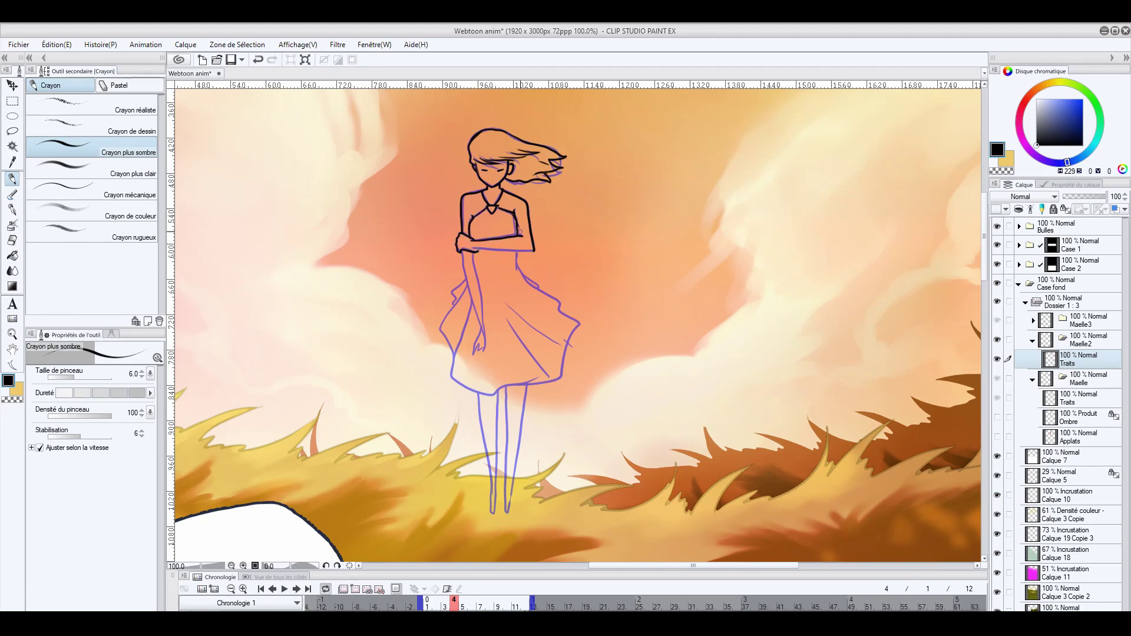
pyautogui.moveTo(475, 249)
pyautogui.mouseDown()
pyautogui.moveTo(525, 252)
pyautogui.moveTo(471, 295)
pyautogui.moveTo(482, 331)
pyautogui.moveTo(483, 304)
pyautogui.moveTo(484, 353)
pyautogui.mouseUp()
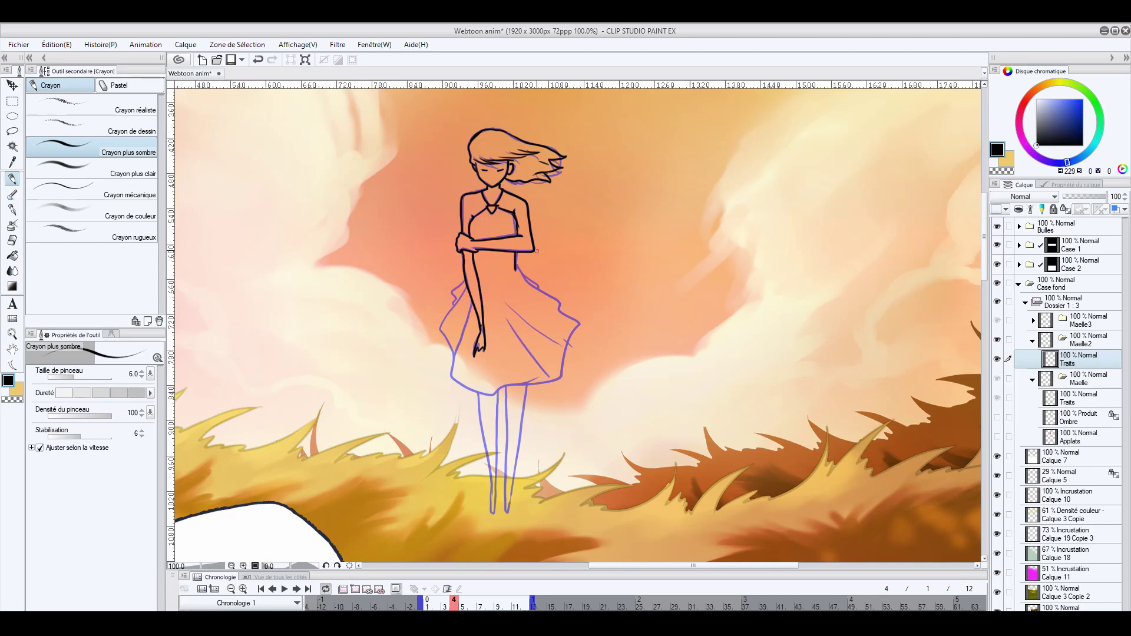
# - Draw the skirt of the dress with a slightly narrower fluttering outline and new folds, and trace the girl's legs beneath it
pyautogui.moveTo(516, 264)
pyautogui.mouseDown()
pyautogui.moveTo(568, 308)
pyautogui.moveTo(550, 373)
pyautogui.moveTo(496, 389)
pyautogui.moveTo(459, 383)
pyautogui.moveTo(451, 342)
pyautogui.moveTo(465, 284)
pyautogui.moveTo(557, 347)
pyautogui.moveTo(508, 297)
pyautogui.mouseUp()
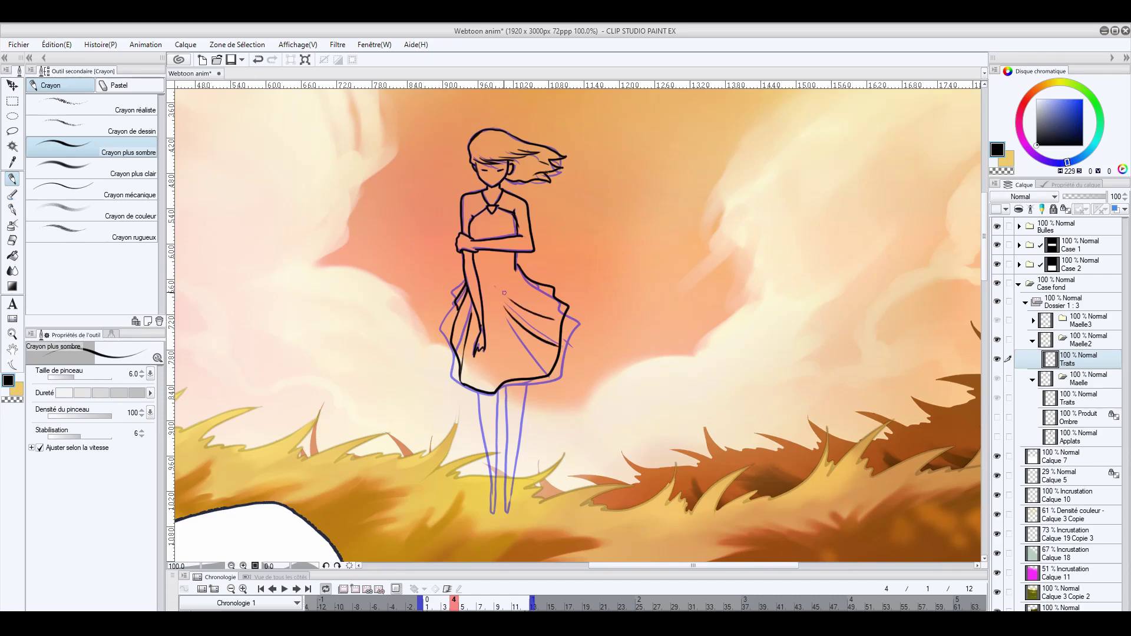
pyautogui.moveTo(479, 396)
pyautogui.mouseDown()
pyautogui.moveTo(493, 513)
pyautogui.moveTo(501, 392)
pyautogui.mouseUp()
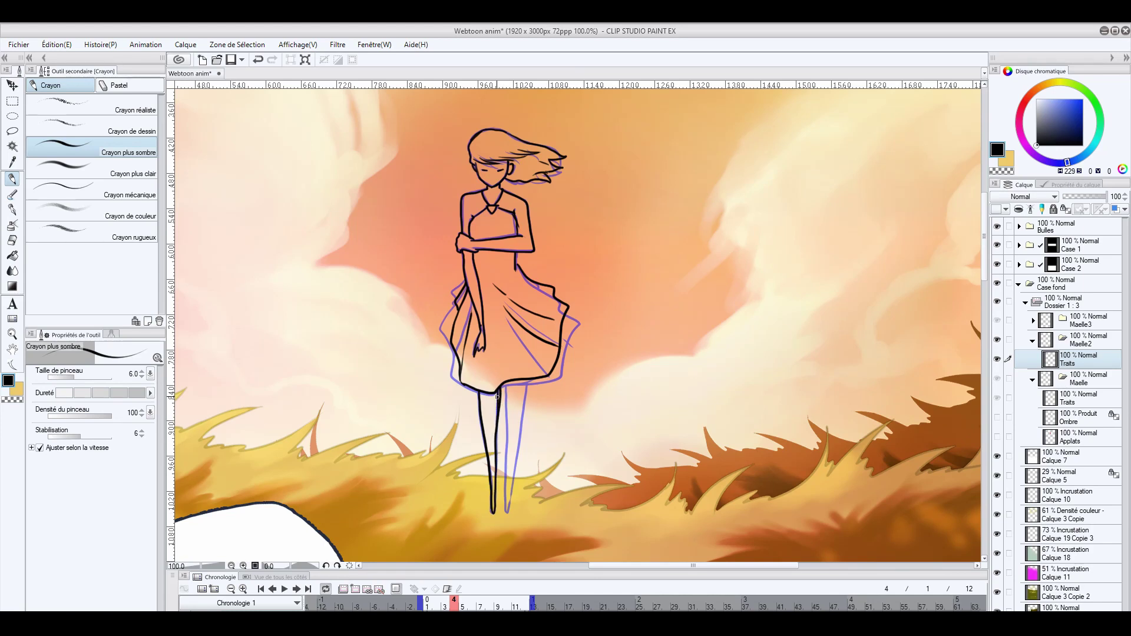
pyautogui.press('e')
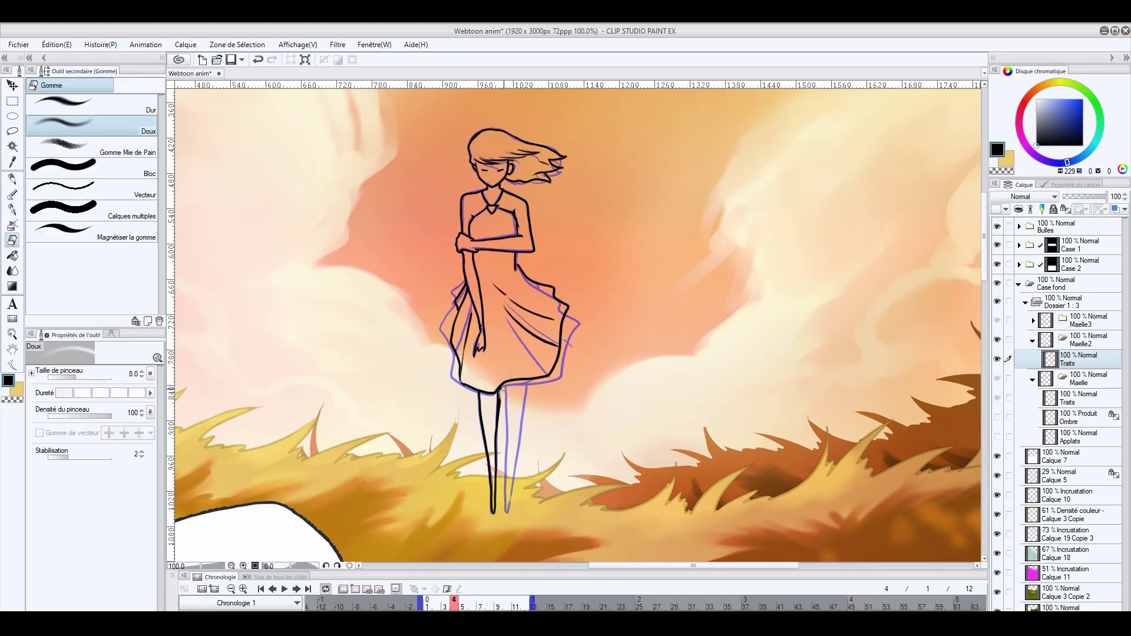
pyautogui.moveTo(502, 389)
pyautogui.mouseDown()
pyautogui.moveTo(499, 416)
pyautogui.moveTo(505, 346)
pyautogui.moveTo(489, 416)
pyautogui.moveTo(507, 382)
pyautogui.moveTo(506, 511)
pyautogui.moveTo(529, 376)
pyautogui.mouseUp()
pyautogui.press('p')
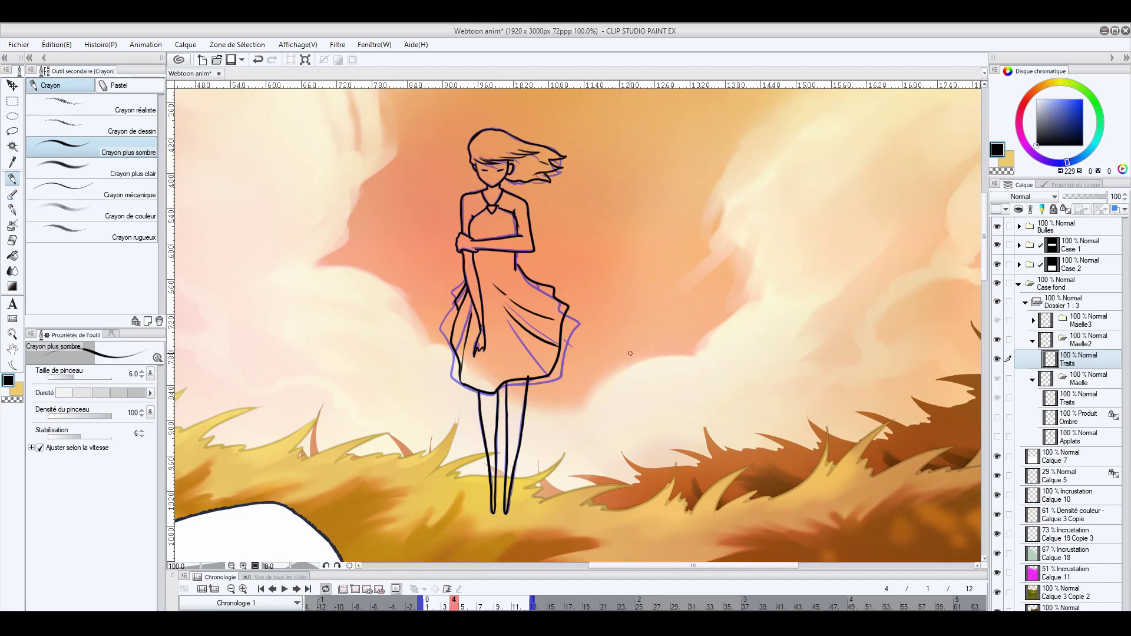
# - Erase the outer outline of the skirt on the windblown side and redraw it wider, closer to the onion skin
pyautogui.press('e')
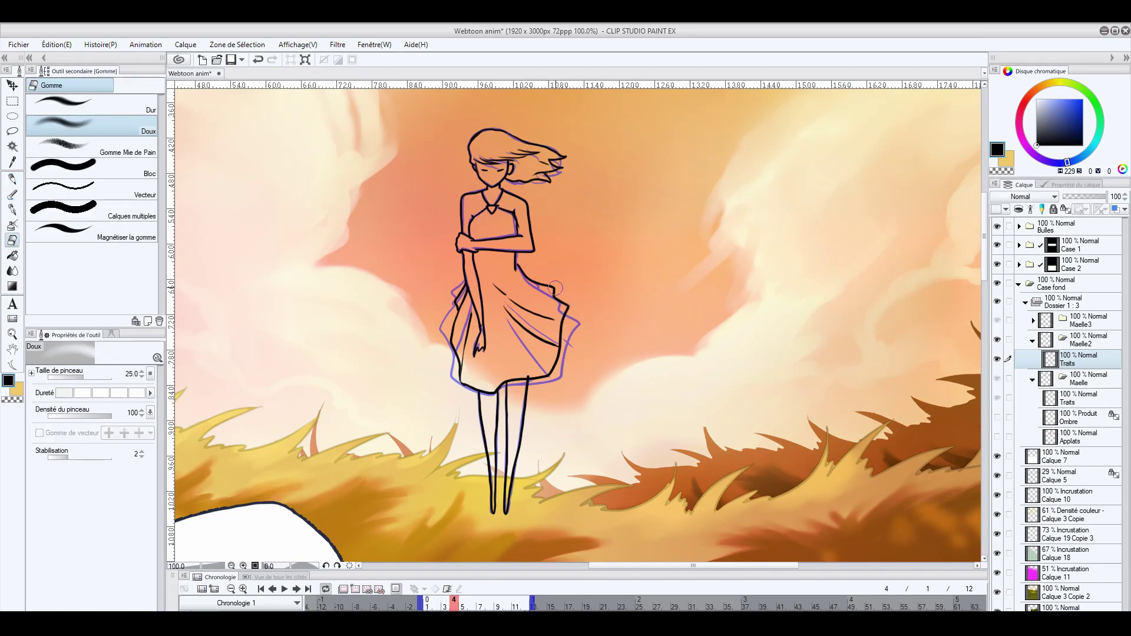
pyautogui.moveTo(526, 269); pyautogui.dragTo(564, 352)
pyautogui.moveTo(573, 304); pyautogui.dragTo(562, 374)
pyautogui.press('p')
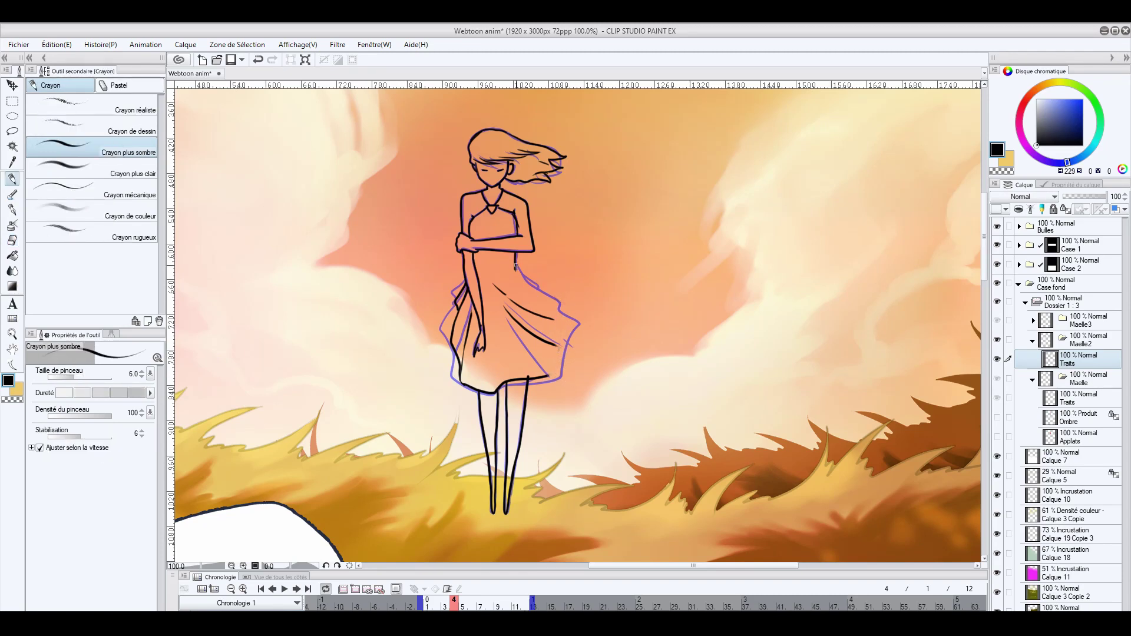
pyautogui.moveTo(515, 265)
pyautogui.mouseDown()
pyautogui.moveTo(572, 306)
pyautogui.moveTo(551, 377)
pyautogui.mouseUp()
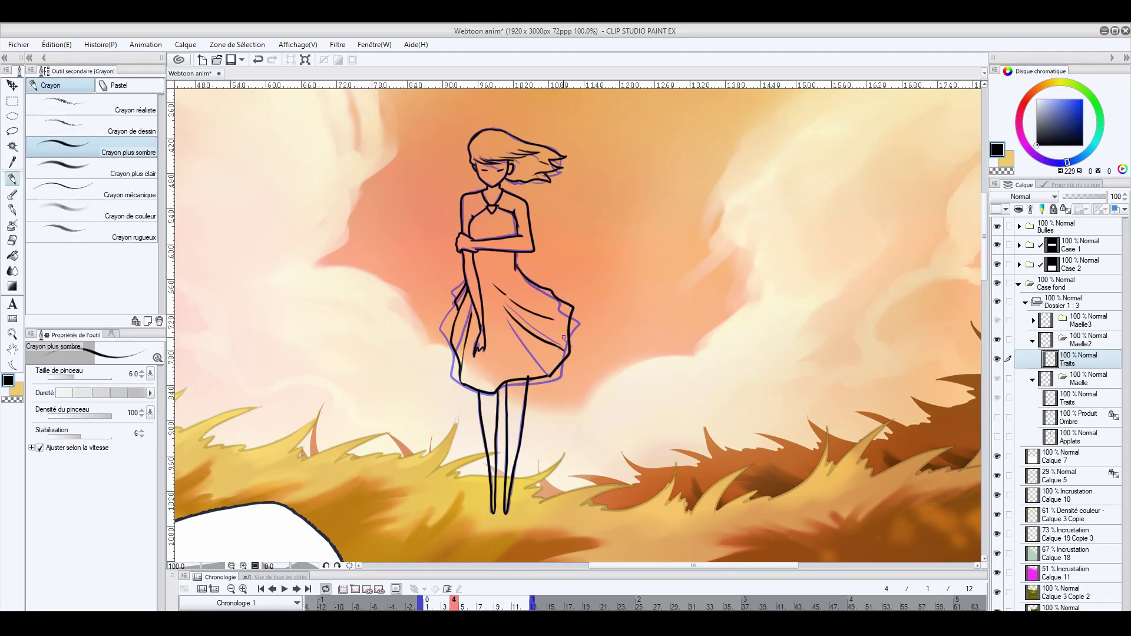
# - On frame 7, draw the third pose's face, neck and windblown hair on the Traits layer of Maelle3, varying the strands from the onion skin
pyautogui.moveTo(439, 607); pyautogui.dragTo(481, 607)
pyautogui.click(1033, 321)
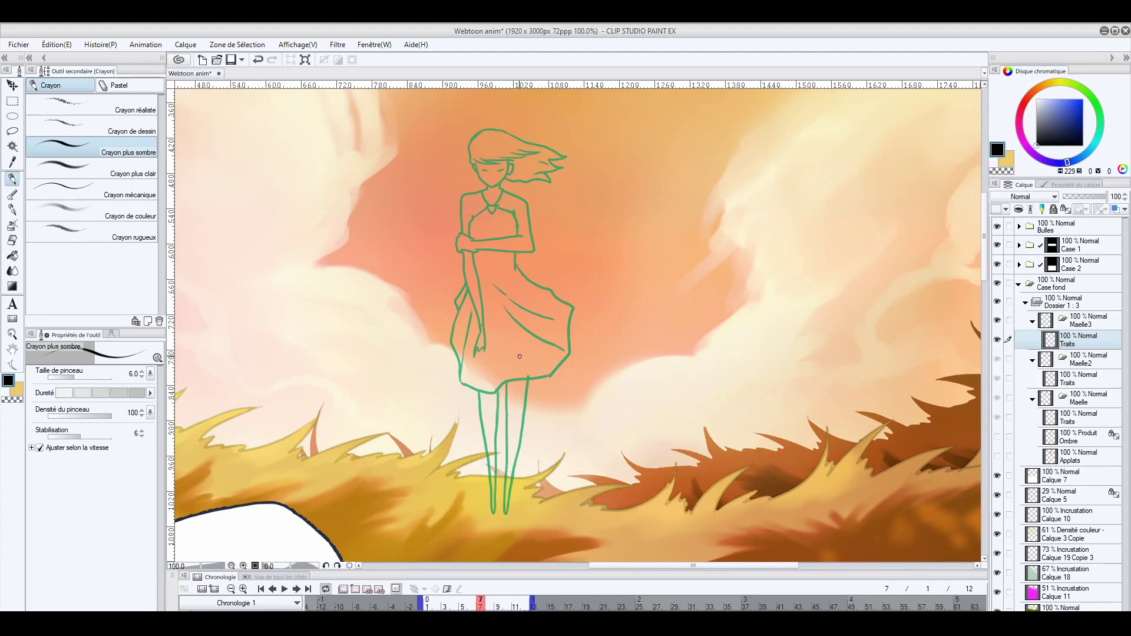
pyautogui.hotkey('ctrl', '+')
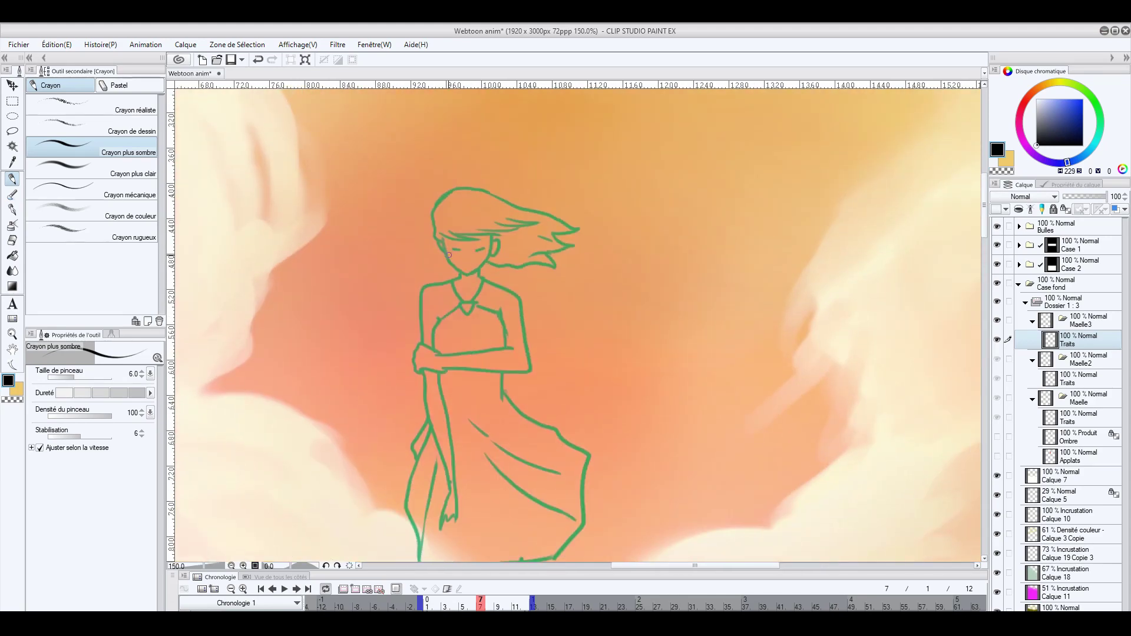
pyautogui.moveTo(442, 239)
pyautogui.mouseDown()
pyautogui.moveTo(446, 262)
pyautogui.moveTo(474, 272)
pyautogui.moveTo(490, 240)
pyautogui.moveTo(442, 253)
pyautogui.mouseUp()
pyautogui.moveTo(492, 255)
pyautogui.mouseDown()
pyautogui.moveTo(492, 239)
pyautogui.moveTo(478, 239)
pyautogui.mouseUp()
pyautogui.moveTo(458, 231)
pyautogui.mouseDown()
pyautogui.moveTo(506, 231)
pyautogui.moveTo(527, 216)
pyautogui.moveTo(433, 214)
pyautogui.moveTo(453, 190)
pyautogui.moveTo(553, 213)
pyautogui.mouseUp()
pyautogui.moveTo(490, 267)
pyautogui.mouseDown()
pyautogui.moveTo(541, 253)
pyautogui.moveTo(562, 223)
pyautogui.moveTo(578, 224)
pyautogui.moveTo(445, 283)
pyautogui.moveTo(478, 271)
pyautogui.moveTo(523, 301)
pyautogui.mouseUp()
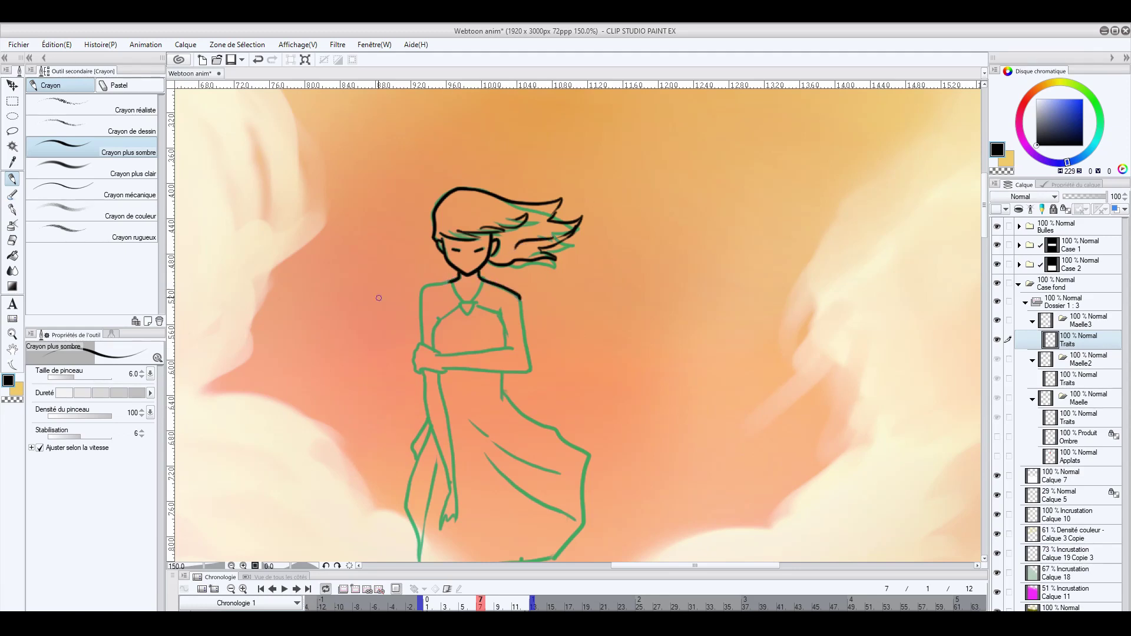
# - Trace the shoulders, halter dress top and both arms of the third pose over the onion skin
pyautogui.moveTo(440, 283)
pyautogui.mouseDown()
pyautogui.moveTo(421, 313)
pyautogui.moveTo(422, 345)
pyautogui.moveTo(477, 305)
pyautogui.moveTo(431, 330)
pyautogui.moveTo(434, 354)
pyautogui.mouseUp()
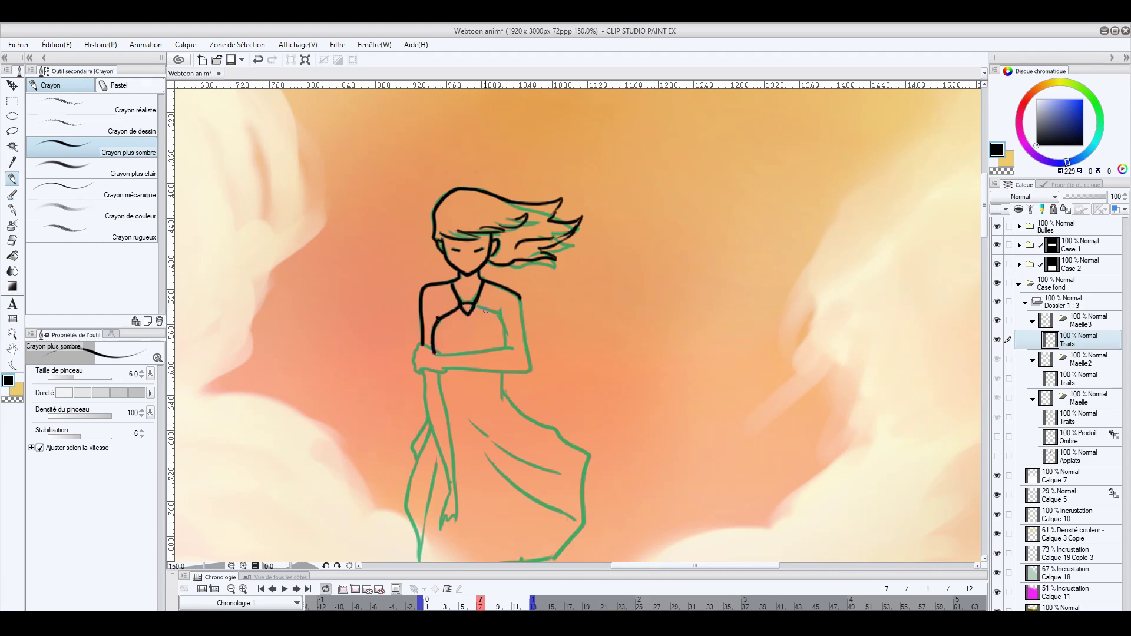
pyautogui.moveTo(476, 305)
pyautogui.mouseDown()
pyautogui.moveTo(503, 318)
pyautogui.moveTo(503, 345)
pyautogui.moveTo(415, 365)
pyautogui.moveTo(445, 371)
pyautogui.moveTo(516, 348)
pyautogui.mouseUp()
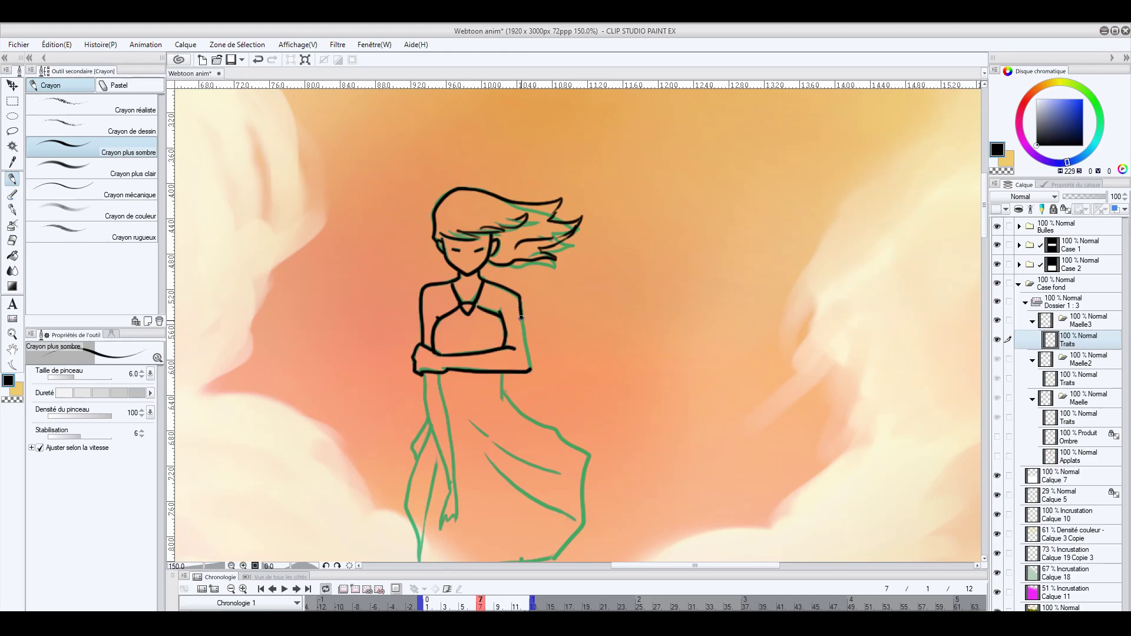
pyautogui.moveTo(520, 318); pyautogui.dragTo(532, 371)
pyautogui.moveTo(424, 371)
pyautogui.mouseDown()
pyautogui.moveTo(449, 490)
pyautogui.moveTo(448, 429)
pyautogui.moveTo(458, 479)
pyautogui.mouseUp()
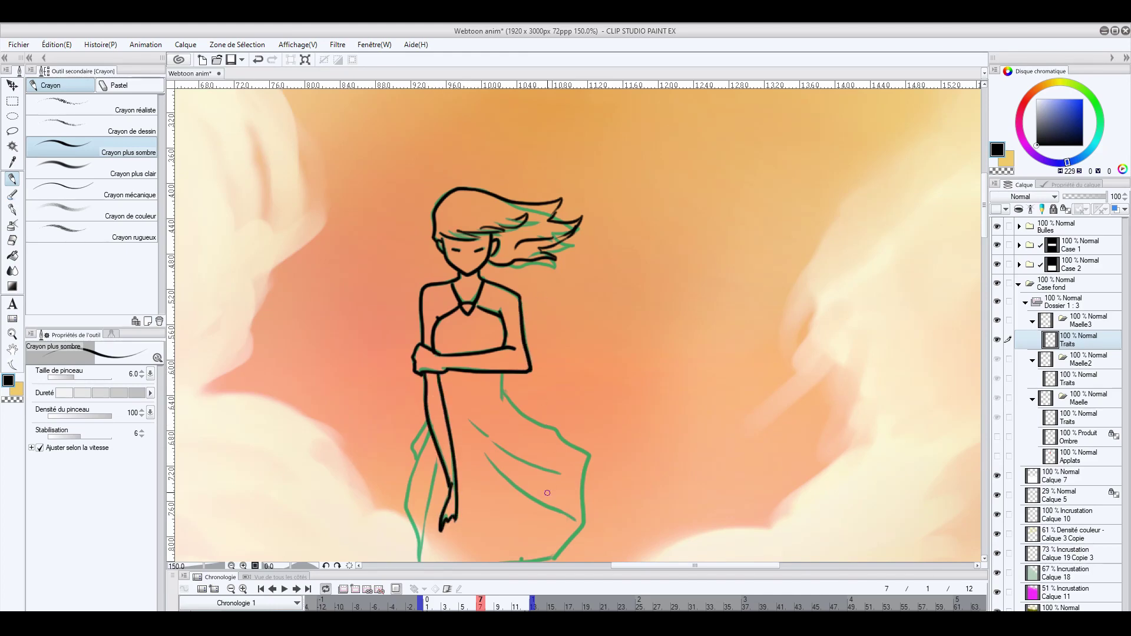
# - Draw the third pose's skirt with its hem blown further with the wind, and add new fabric folds
pyautogui.scroll(-3, 548, 493)
pyautogui.moveTo(432, 298)
pyautogui.mouseDown()
pyautogui.moveTo(417, 395)
pyautogui.moveTo(447, 455)
pyautogui.moveTo(435, 325)
pyautogui.moveTo(435, 428)
pyautogui.mouseUp()
pyautogui.hotkey('ctrl', 'z')
pyautogui.scroll(-1, 629, 293)
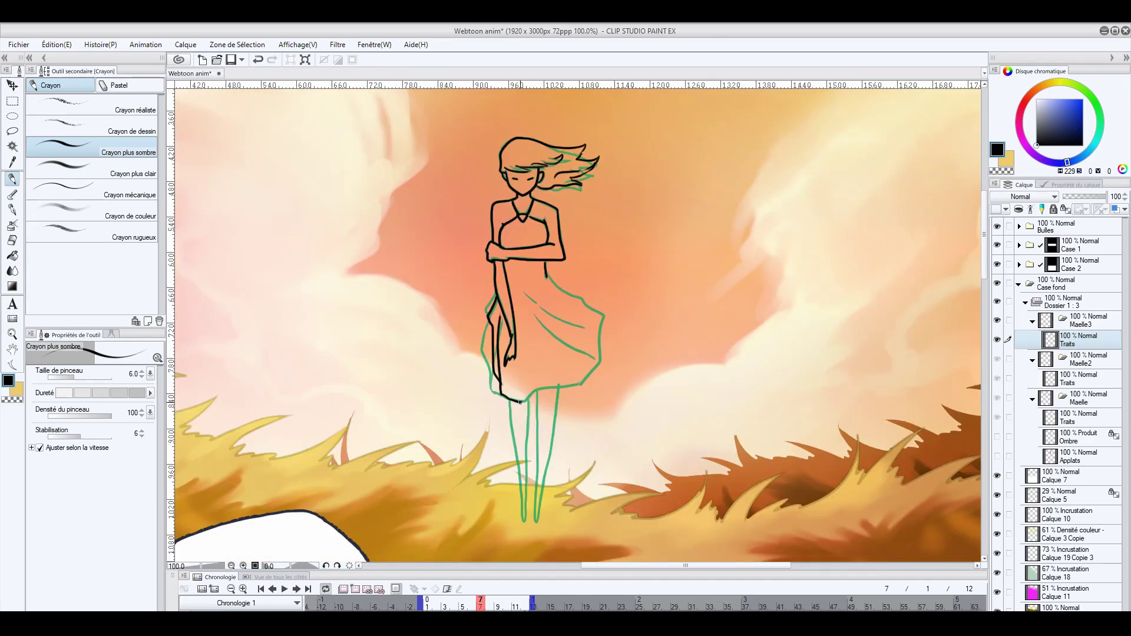
pyautogui.moveTo(520, 402)
pyautogui.mouseDown()
pyautogui.moveTo(578, 368)
pyautogui.moveTo(606, 307)
pyautogui.mouseUp()
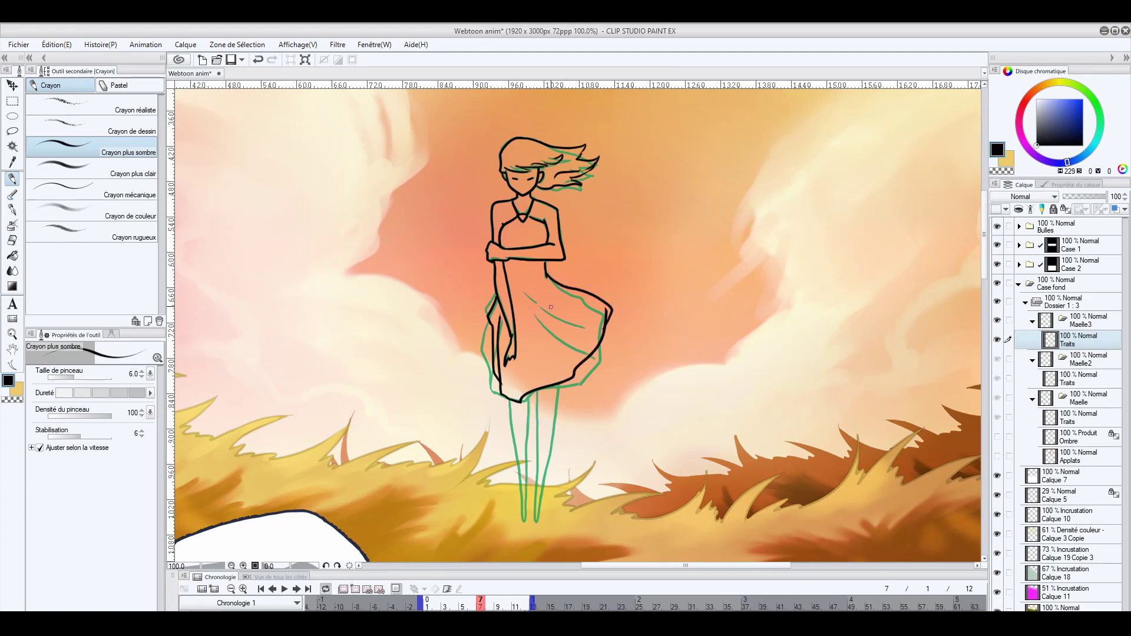
pyautogui.moveTo(540, 297); pyautogui.dragTo(602, 313)
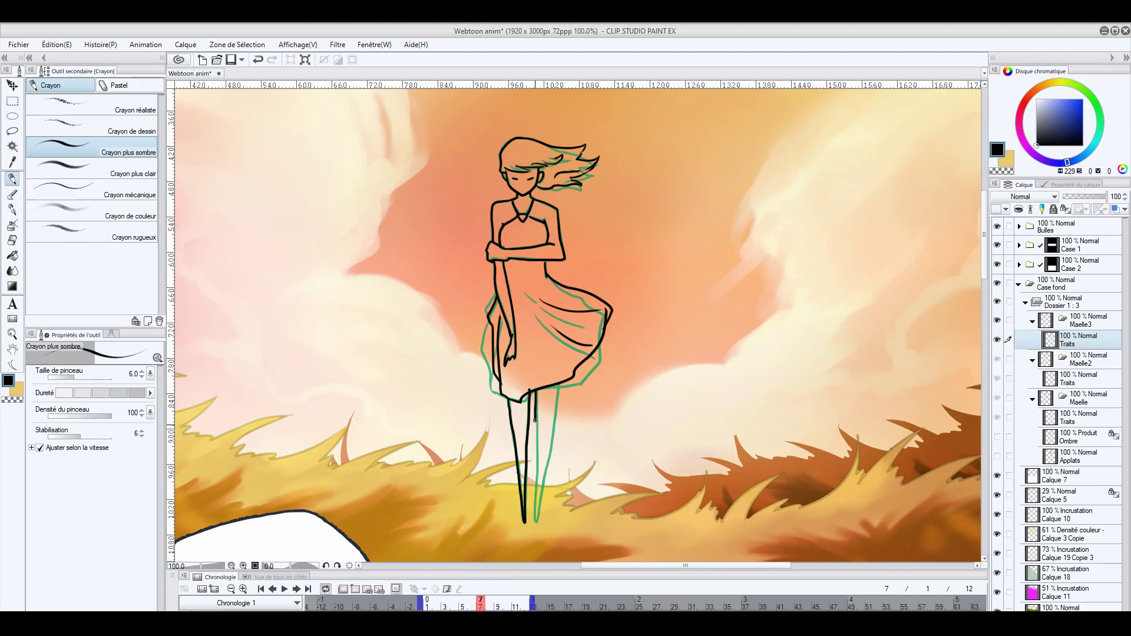
# - Trace the girl's legs beneath the skirt of the third pose, redoing any stray strokes
pyautogui.moveTo(535, 420)
pyautogui.mouseDown()
pyautogui.moveTo(533, 524)
pyautogui.moveTo(557, 380)
pyautogui.mouseUp()
pyautogui.hotkey('ctrl', 'z')
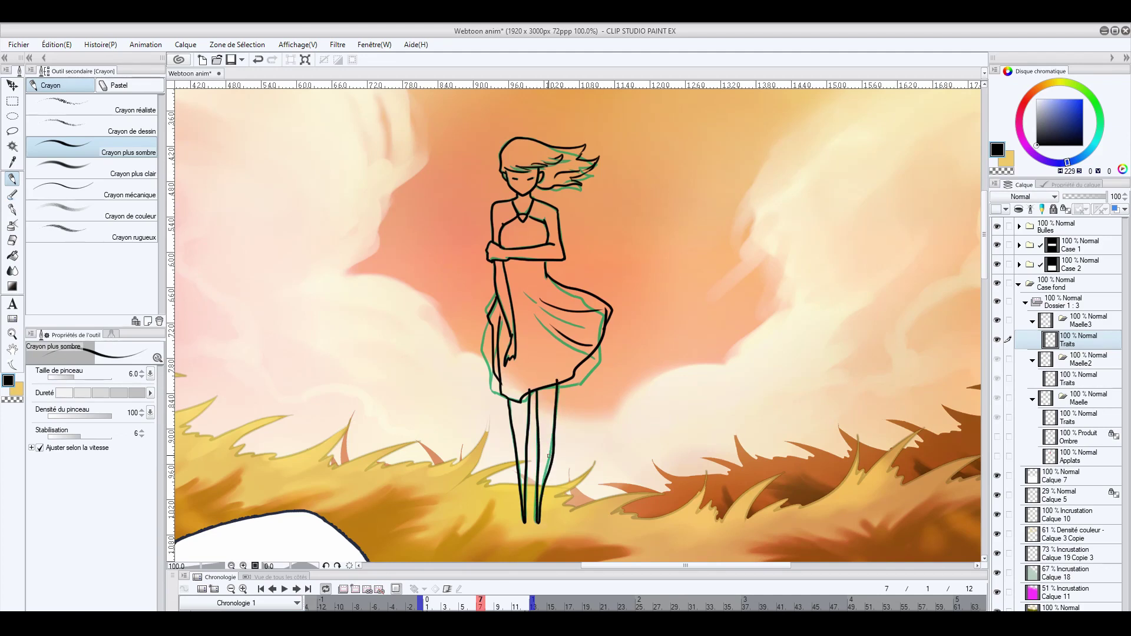
pyautogui.click(13, 240)
pyautogui.press('p')
pyautogui.hotkey('ctrl', 'z')
# - Turn off the onion skin, play the animation from frame 1 to test the three poses, and save the file
pyautogui.moveTo(480, 601); pyautogui.dragTo(429, 602)
pyautogui.click(396, 588)
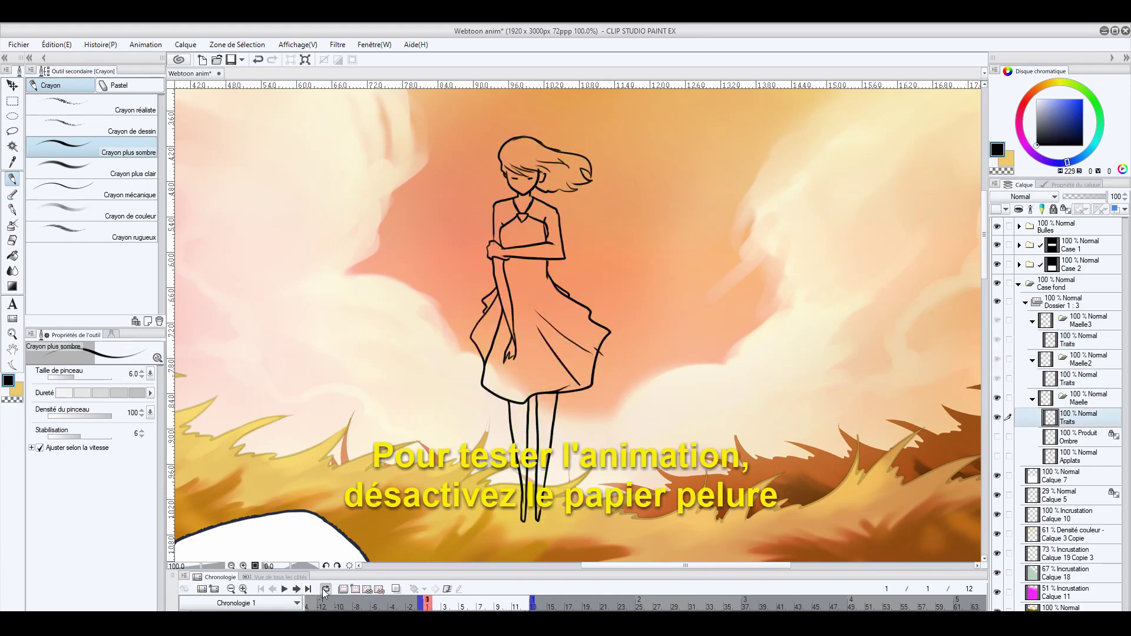
pyautogui.click(284, 589)
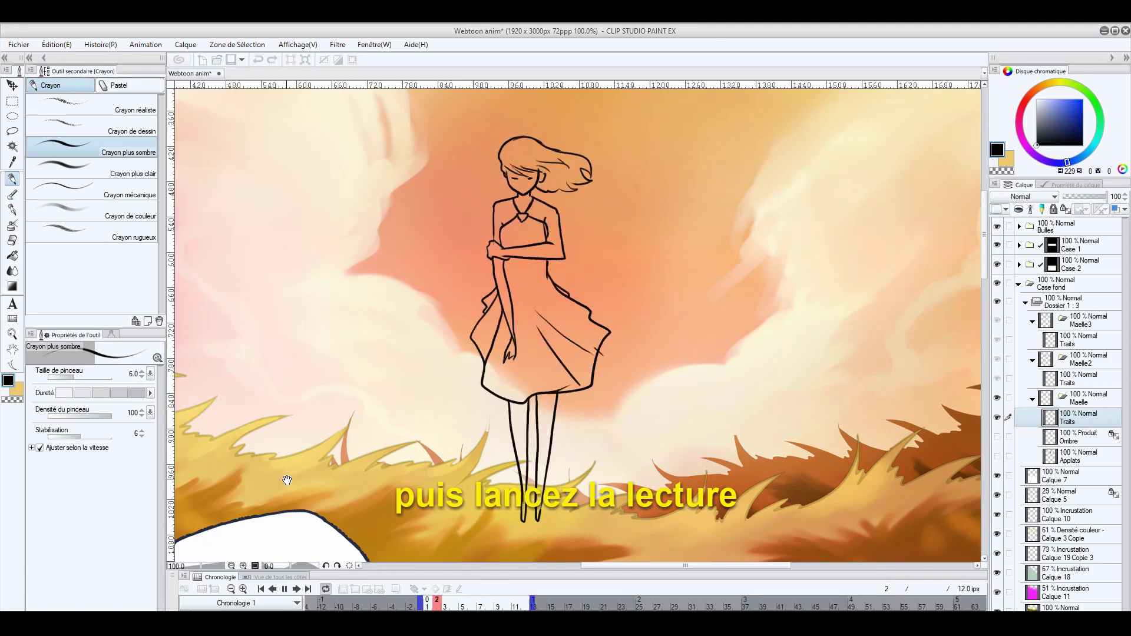
pyautogui.scroll(-1, 286, 465)
pyautogui.scroll(-1, 285, 465)
pyautogui.moveTo(490, 528); pyautogui.dragTo(611, 424)
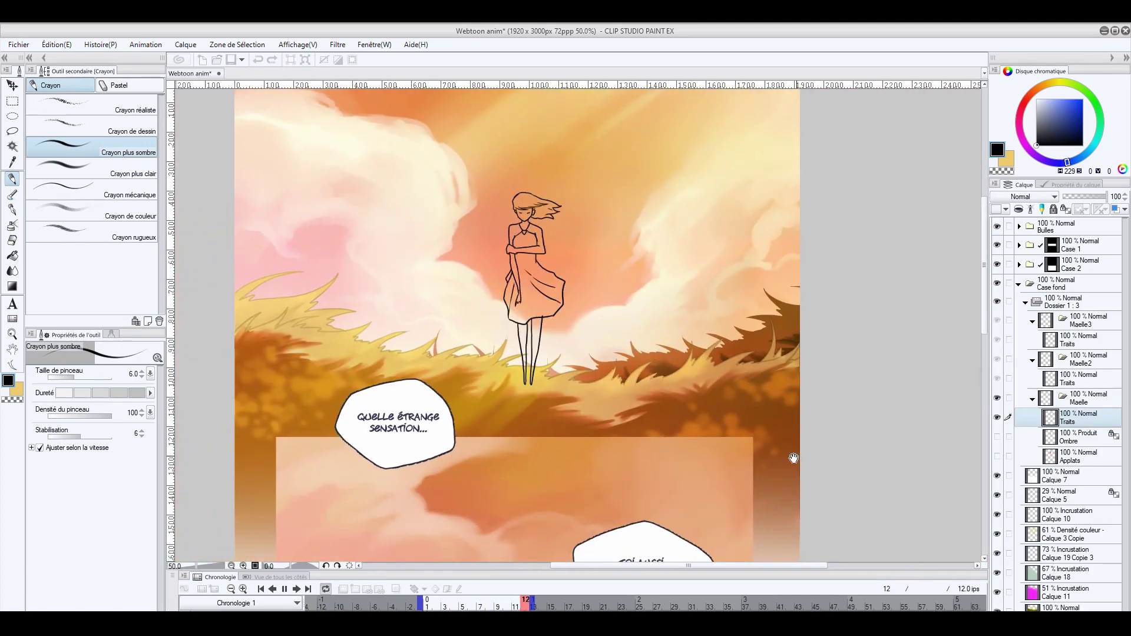
pyautogui.hotkey('ctrl', 's')
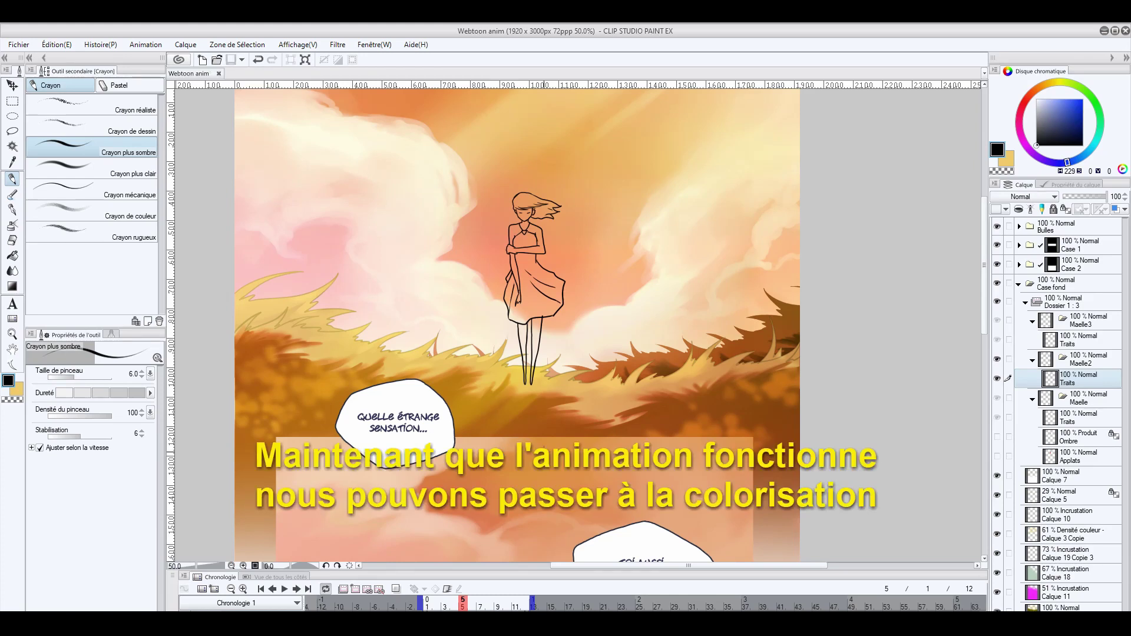
# - Show Maelle's Applats layer on frame 1 and sample the dress red as main colour and the skin tone as secondary colour
pyautogui.click(428, 605)
pyautogui.click(997, 456)
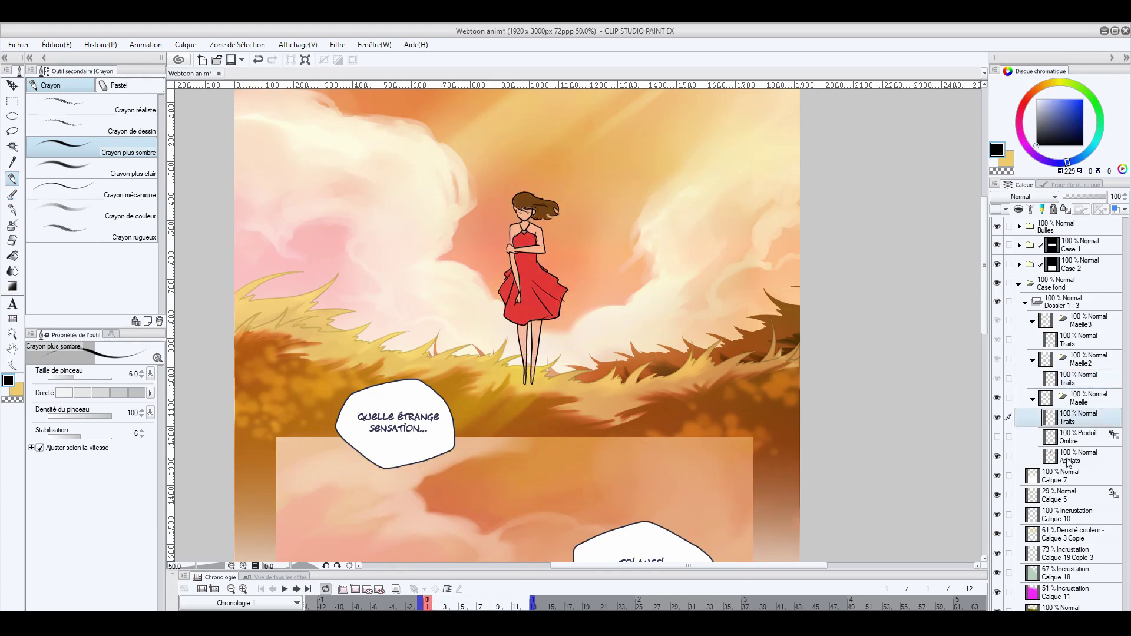
pyautogui.click(1068, 459)
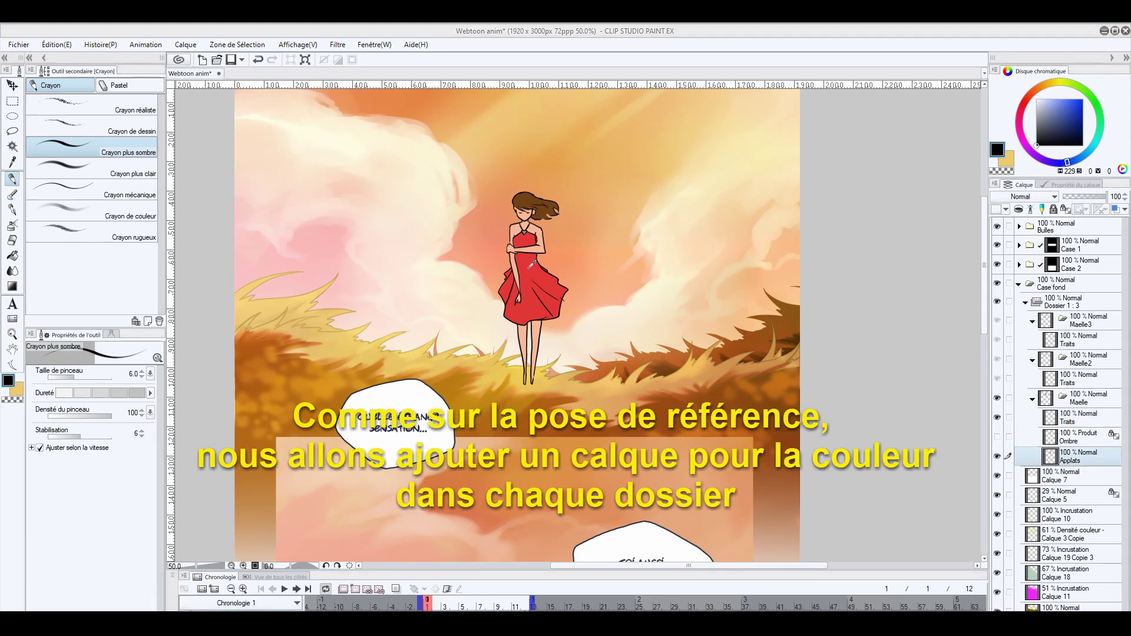
pyautogui.keyDown('alt'); pyautogui.click(531, 277); pyautogui.keyUp('alt')
pyautogui.click(18, 389)
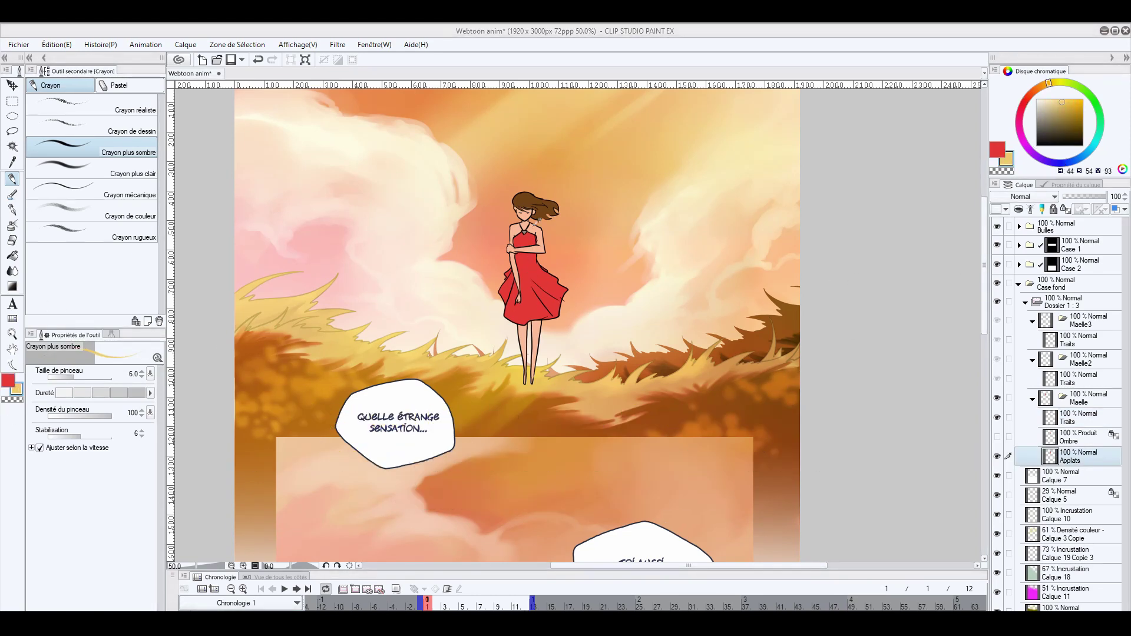
pyautogui.keyDown('alt'); pyautogui.click(530, 248); pyautogui.keyUp('alt')
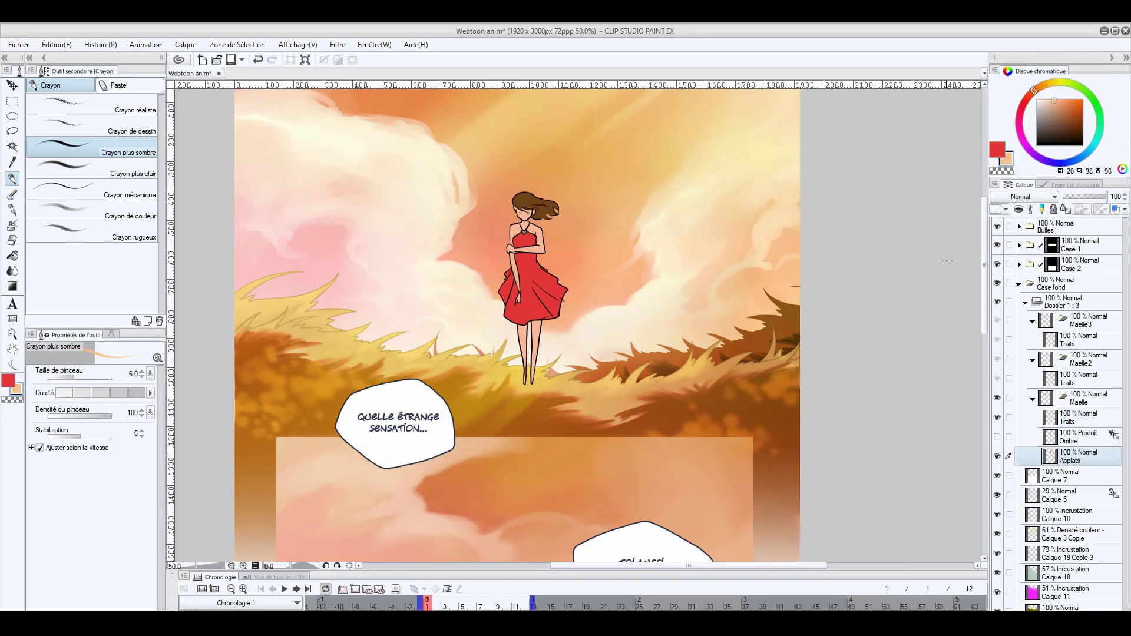
# - On frame 4, auto-select the area outside the girl's line art on Maelle2's Traits layer and invert the selection
pyautogui.click(456, 607)
pyautogui.click(13, 147)
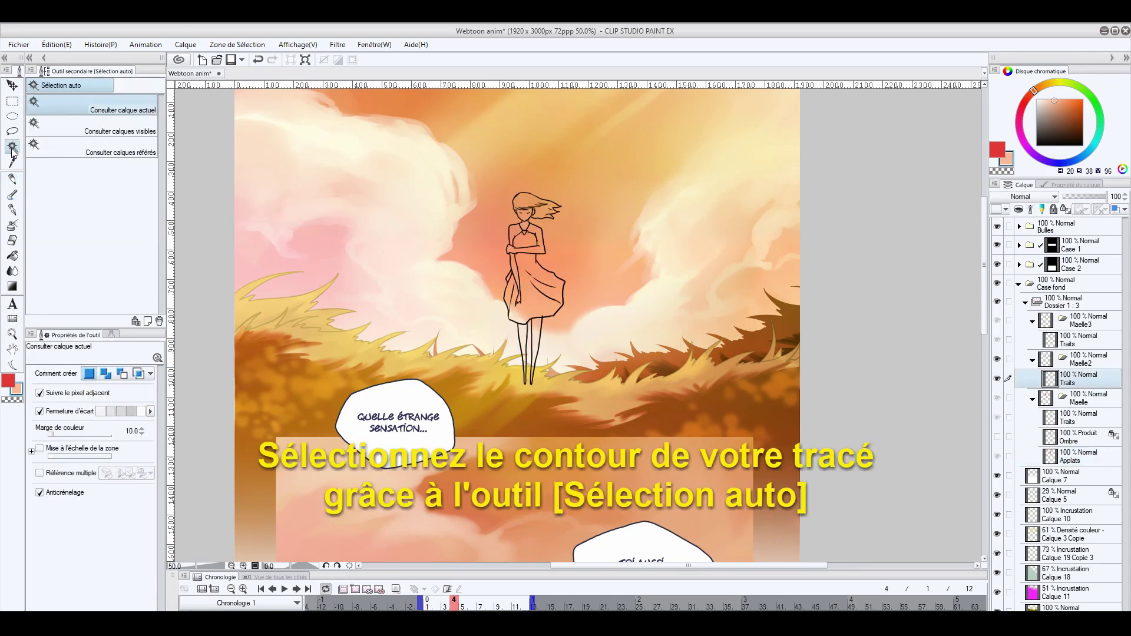
pyautogui.click(497, 265)
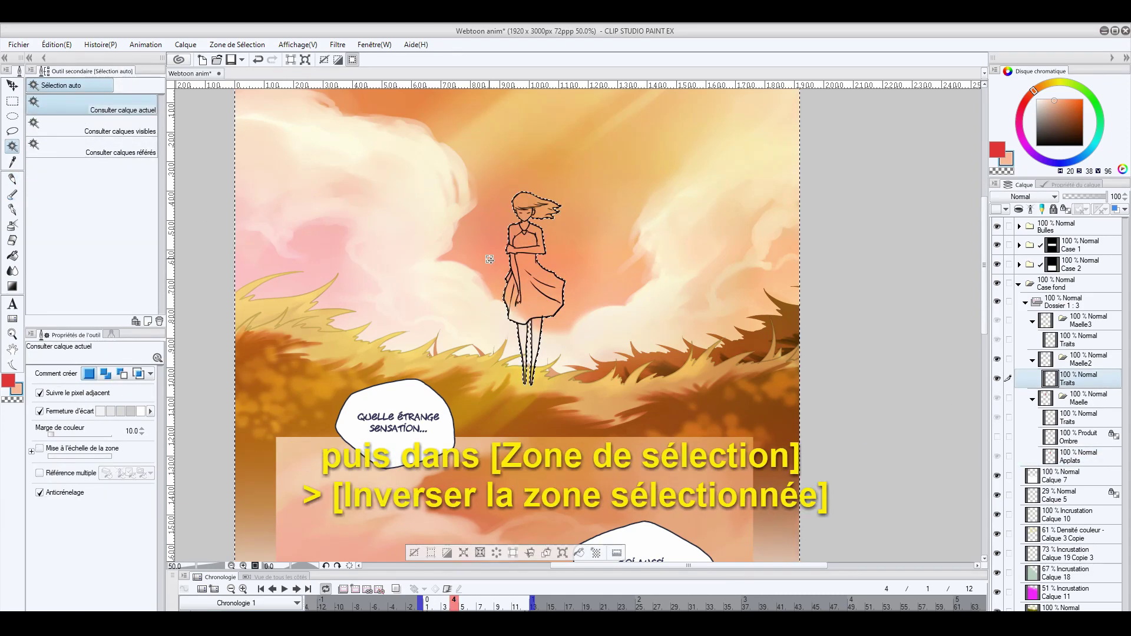
pyautogui.hotkey('ctrl', 'shift', 'i')
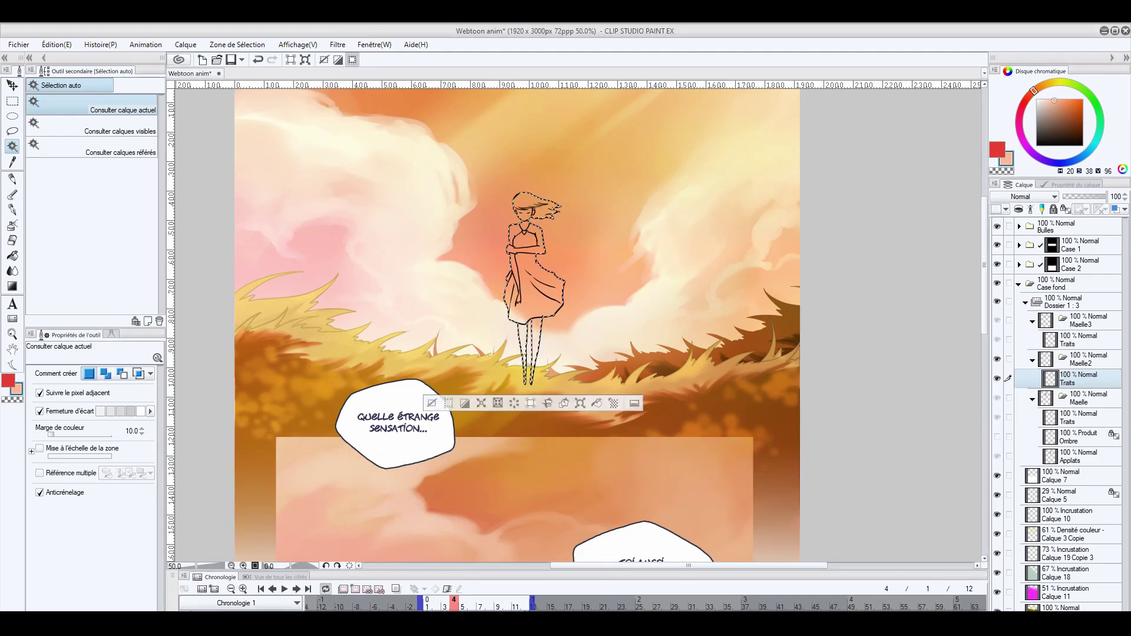
# - Add a new layer below Traits in the Maelle2 folder and name it Applats
pyautogui.hotkey('ctrl', 'shift', 'n')
pyautogui.moveTo(1089, 388); pyautogui.dragTo(1087, 405)
pyautogui.doubleClick(1084, 404)
pyautogui.write('Applats')
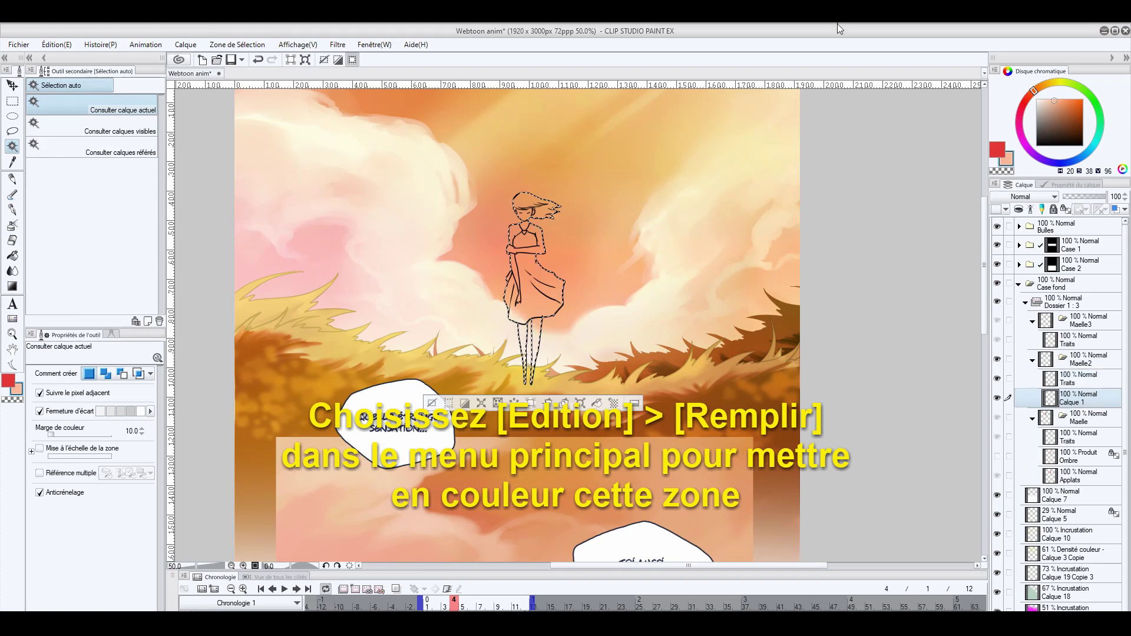
pyautogui.press('Return')
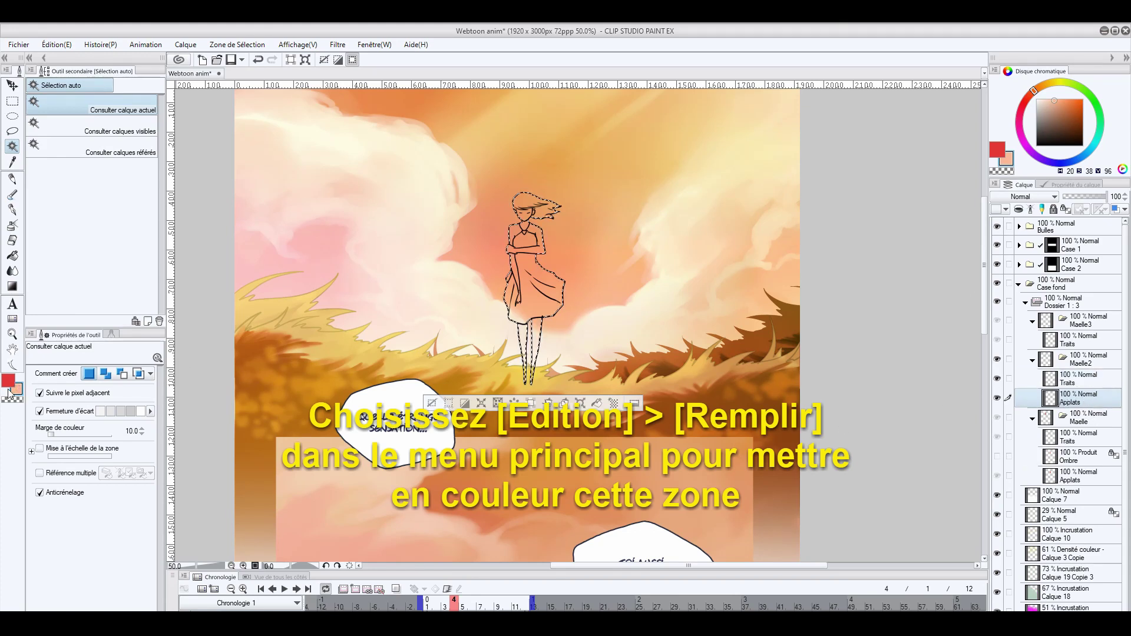
# - Fill the girl's selected silhouette with the skin colour and fill the skirt and dress top with red
pyautogui.click(12, 195)
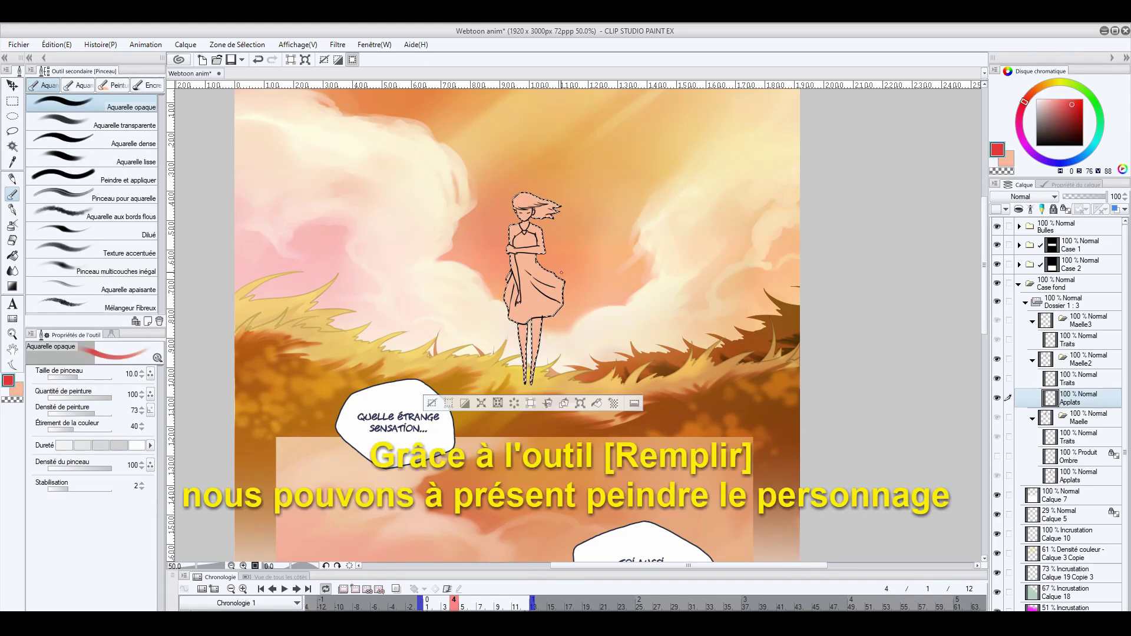
pyautogui.scroll(2, 525, 332)
pyautogui.moveTo(525, 332); pyautogui.dragTo(533, 327)
pyautogui.press('g')
pyautogui.click(475, 343)
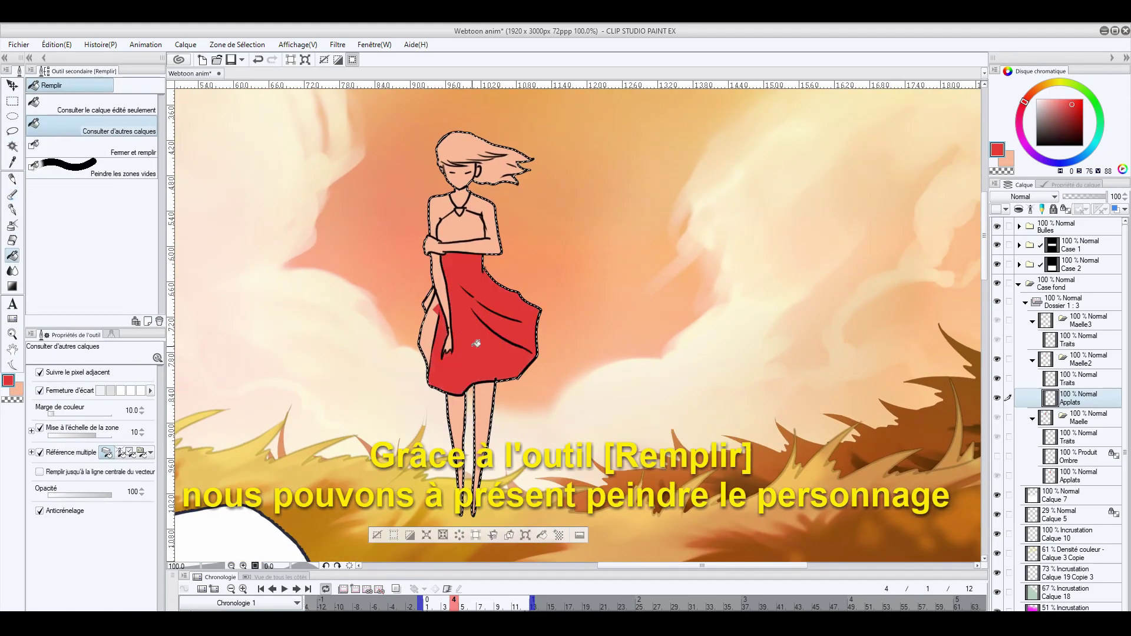
pyautogui.click(431, 325)
pyautogui.click(472, 229)
# - From the coloured pose on frame 1, sample the hair brown as main colour and the pendant grey as secondary colour
pyautogui.press('b')
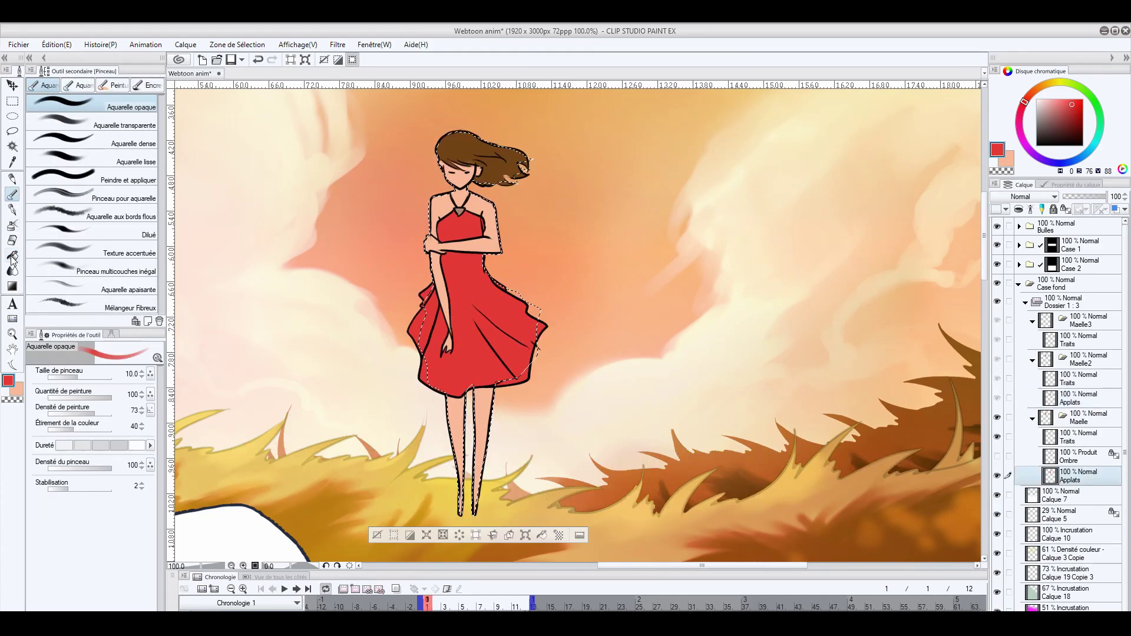
pyautogui.click(12, 255)
pyautogui.press('x')
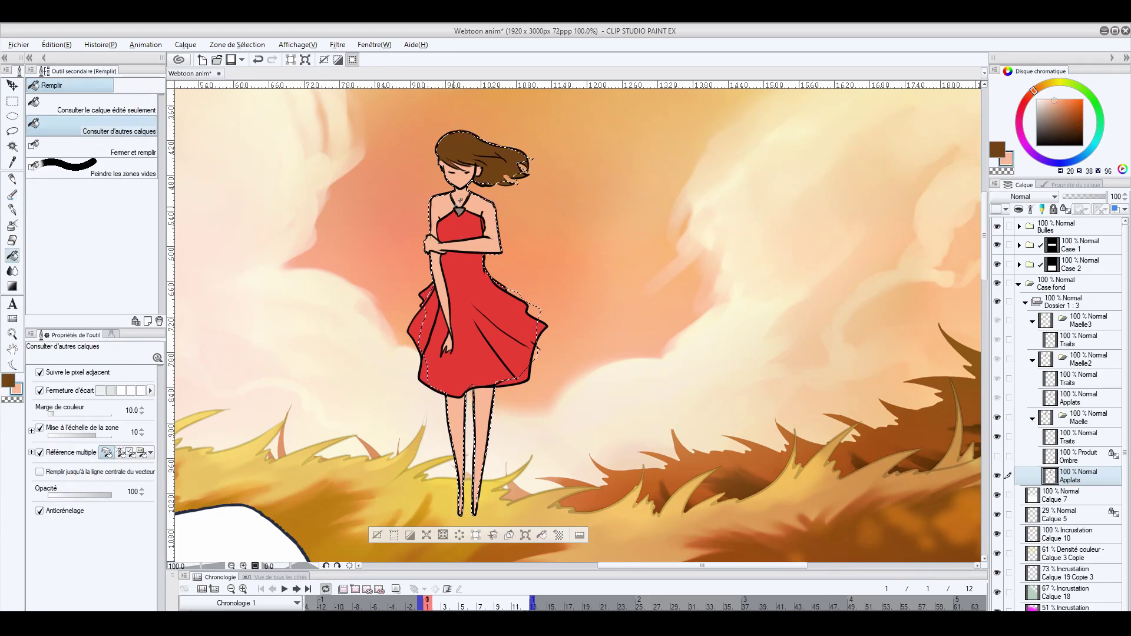
pyautogui.keyDown('alt'); pyautogui.click(459, 211); pyautogui.keyUp('alt')
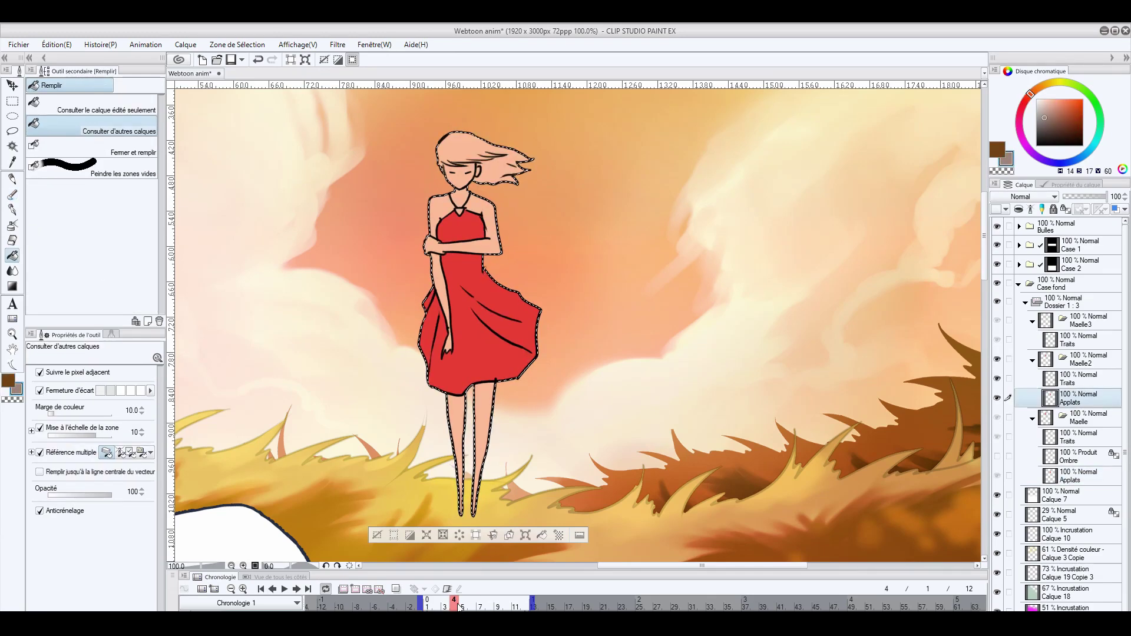
# - Clear the selection, lock the transparent pixels of Maelle2's Applats layer, and colour the girl's hair brown on frame 4
pyautogui.press('m')
pyautogui.hotkey('ctrl', 'd')
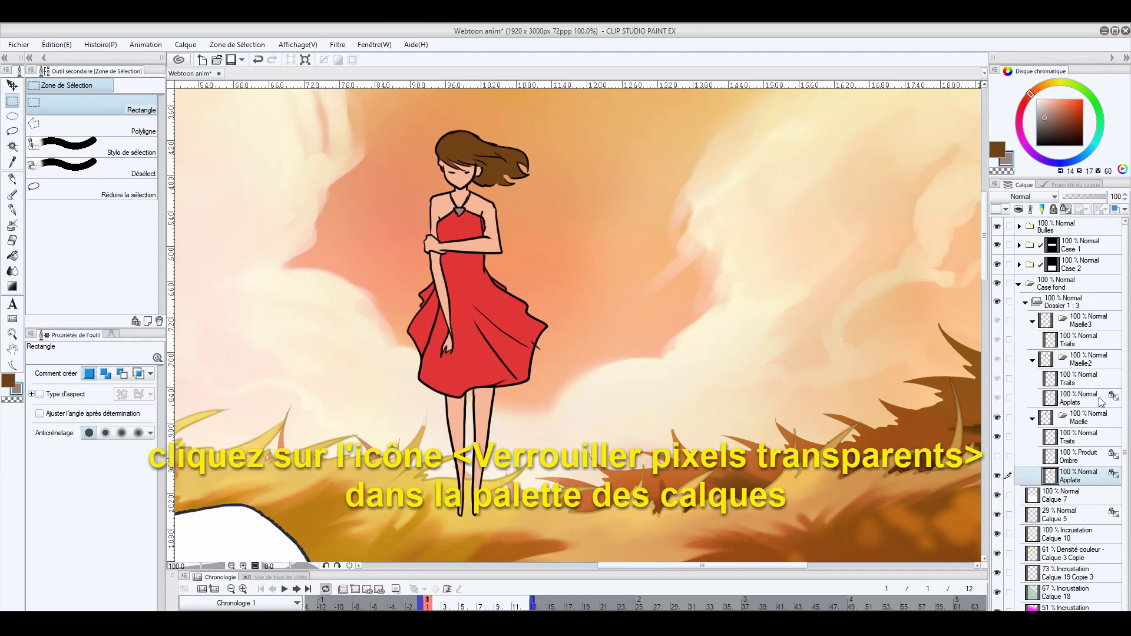
pyautogui.click(11, 195)
pyautogui.moveTo(510, 148)
pyautogui.mouseDown()
pyautogui.moveTo(497, 180)
pyautogui.moveTo(516, 185)
pyautogui.moveTo(495, 191)
pyautogui.mouseUp()
pyautogui.press('x')
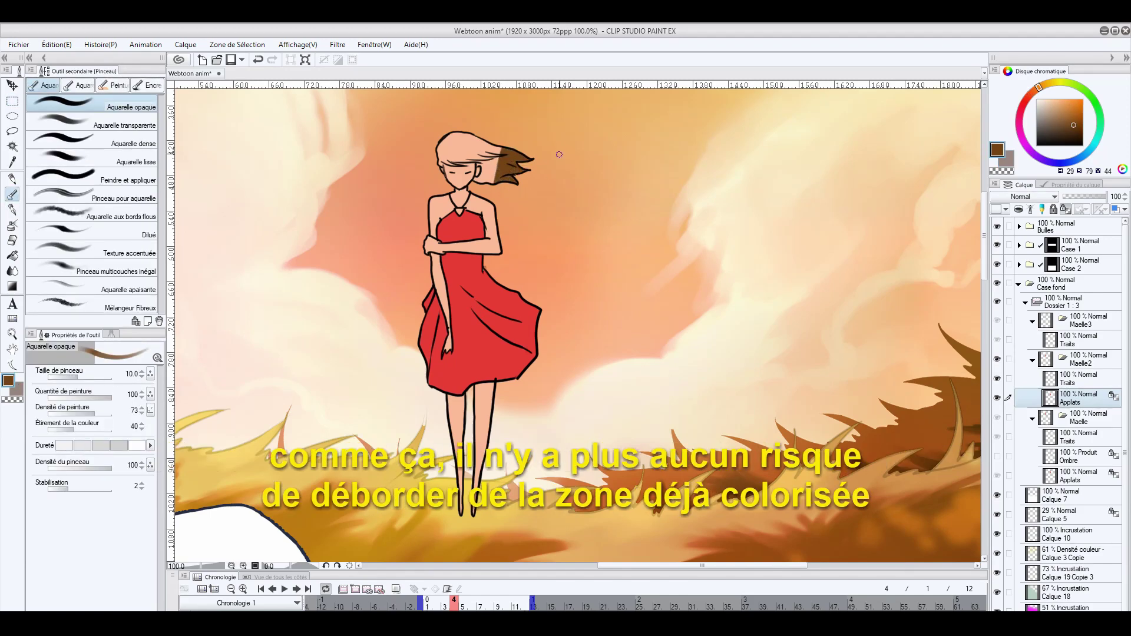
pyautogui.click(12, 257)
pyautogui.click(478, 148)
pyautogui.click(491, 162)
# - Set the Aquarelle opaque brush size to 4.5 for touching up the hair colour
pyautogui.click(14, 196)
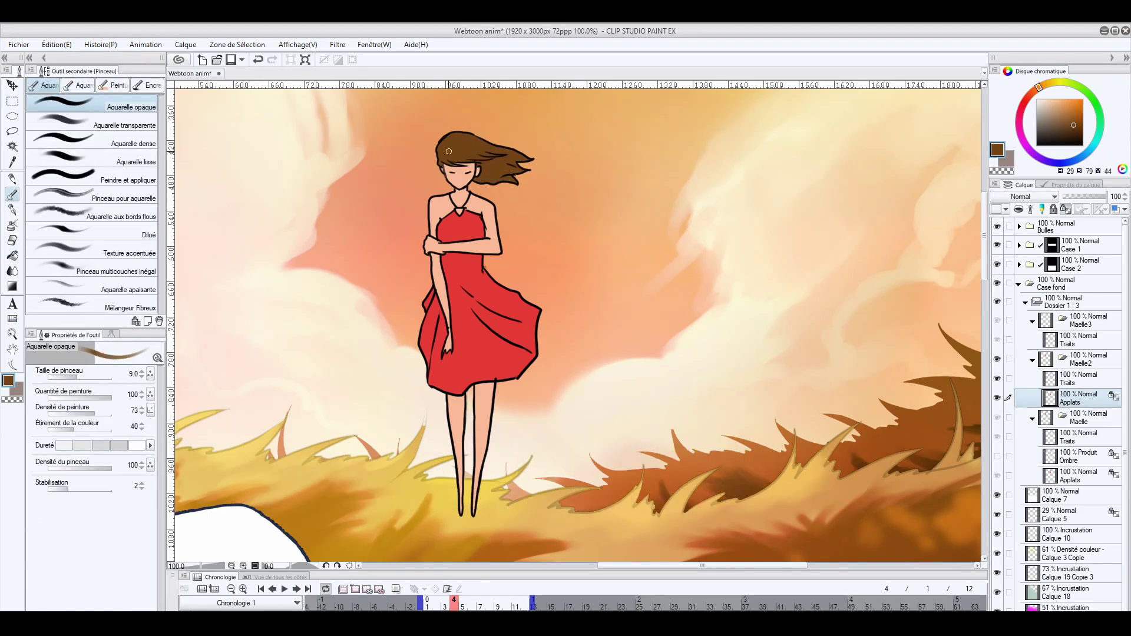
pyautogui.press('[')
pyautogui.press('[')
pyautogui.press('[')
pyautogui.press('[')
pyautogui.press('[')
pyautogui.press(']')
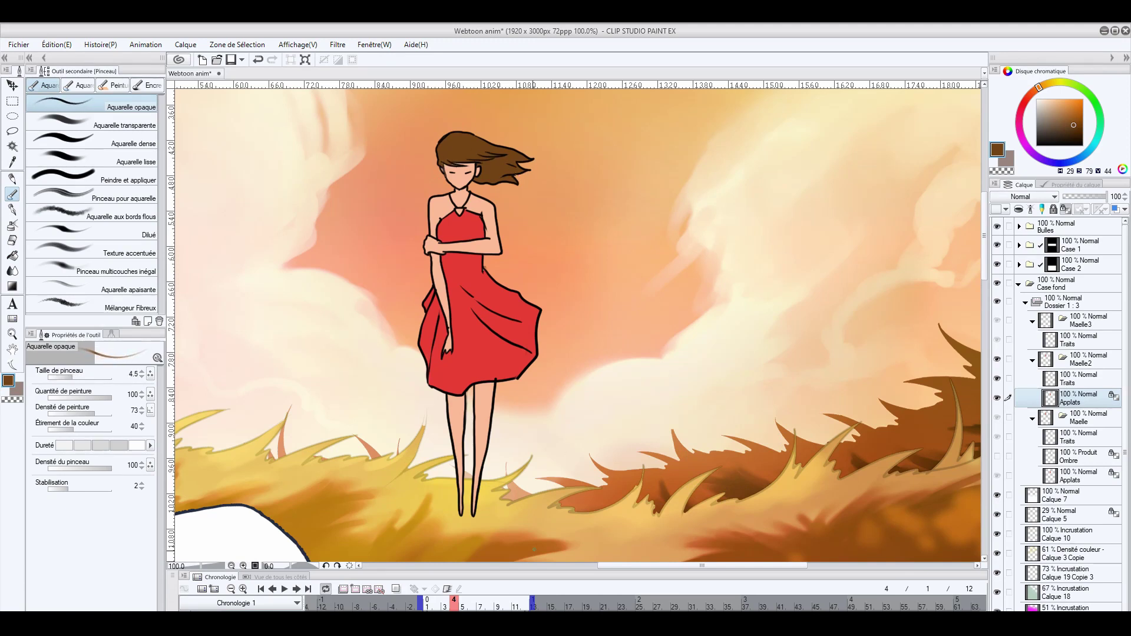
# - Fill the pendant of the frame 4 pose with the sampled grey
pyautogui.click(11, 255)
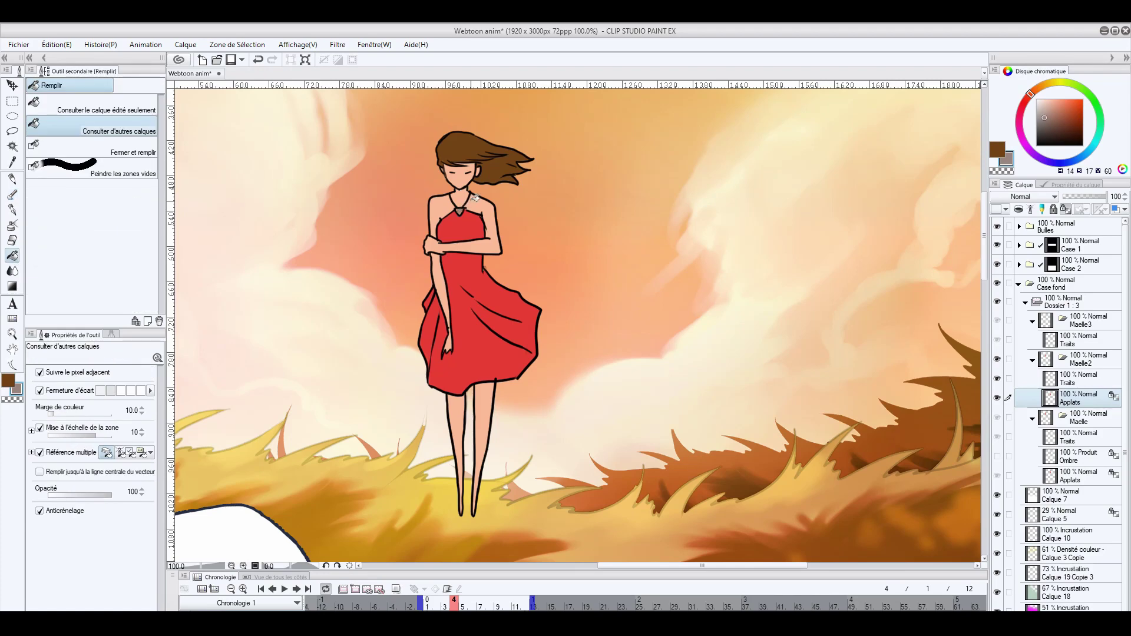
pyautogui.click(12, 85)
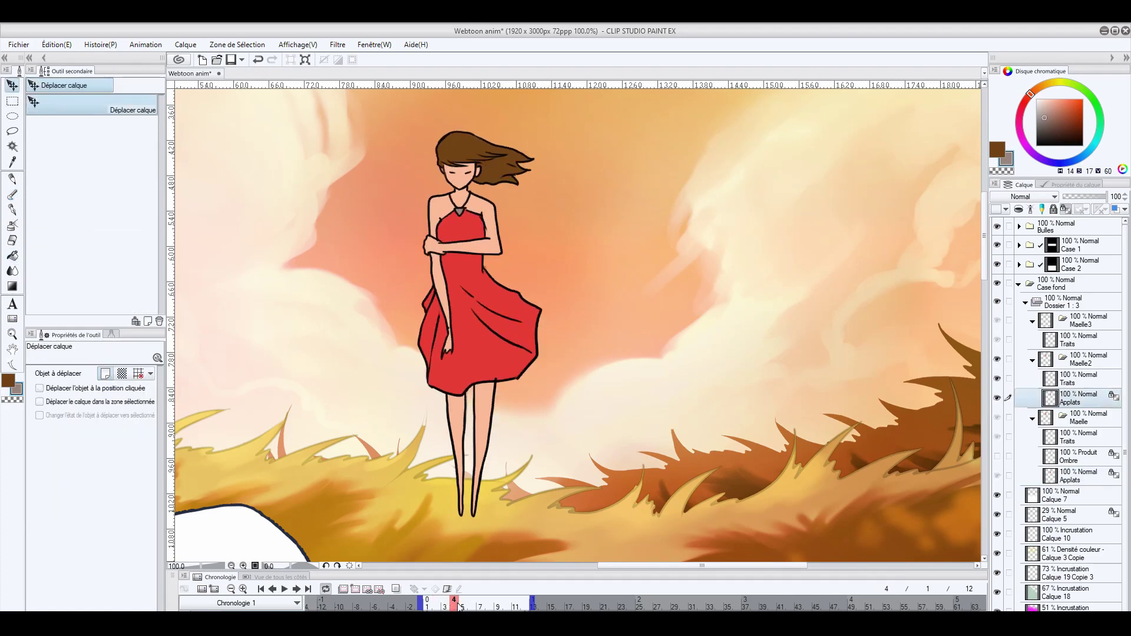
# - On frame 7, select the girl's silhouette from the line art on Maelle3's Traits layer
pyautogui.click(471, 607)
pyautogui.click(480, 607)
pyautogui.click(12, 146)
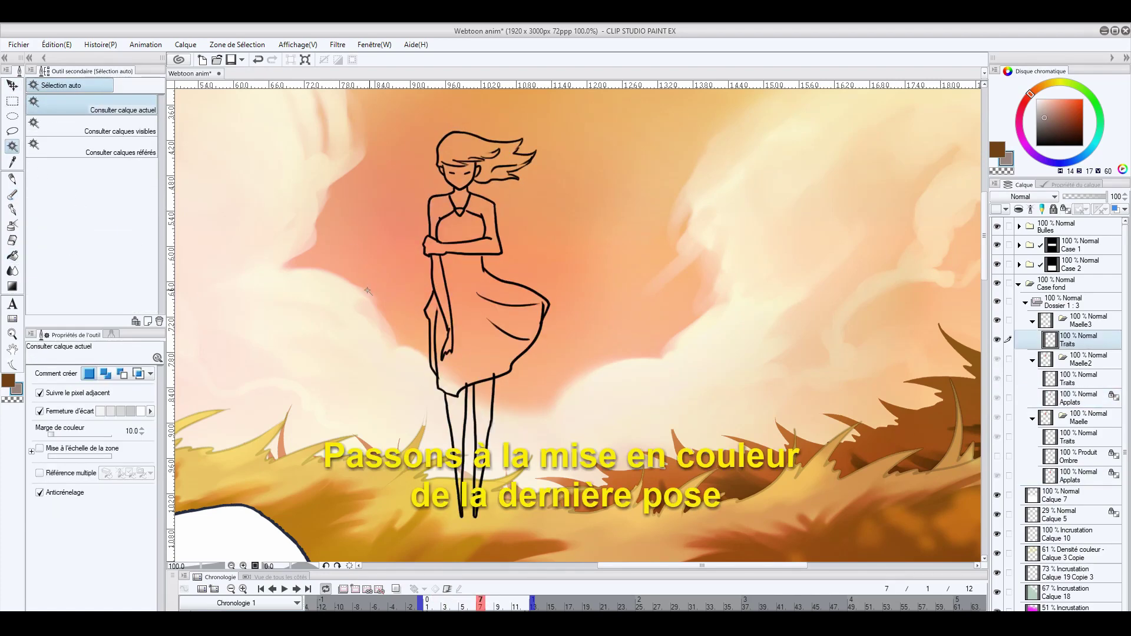
pyautogui.click(615, 160)
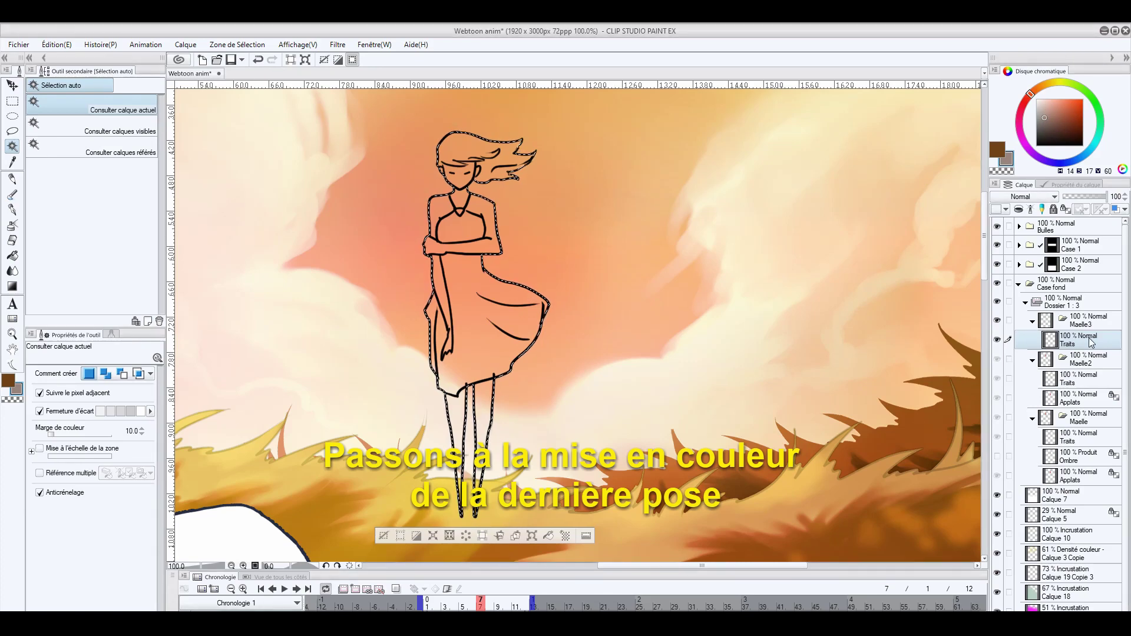
# - Add a new layer named Applats below Traits in the Maelle3 folder
pyautogui.hotkey('ctrl', 'shift', 'n')
pyautogui.moveTo(1090, 341); pyautogui.dragTo(1073, 366)
pyautogui.doubleClick(1073, 363)
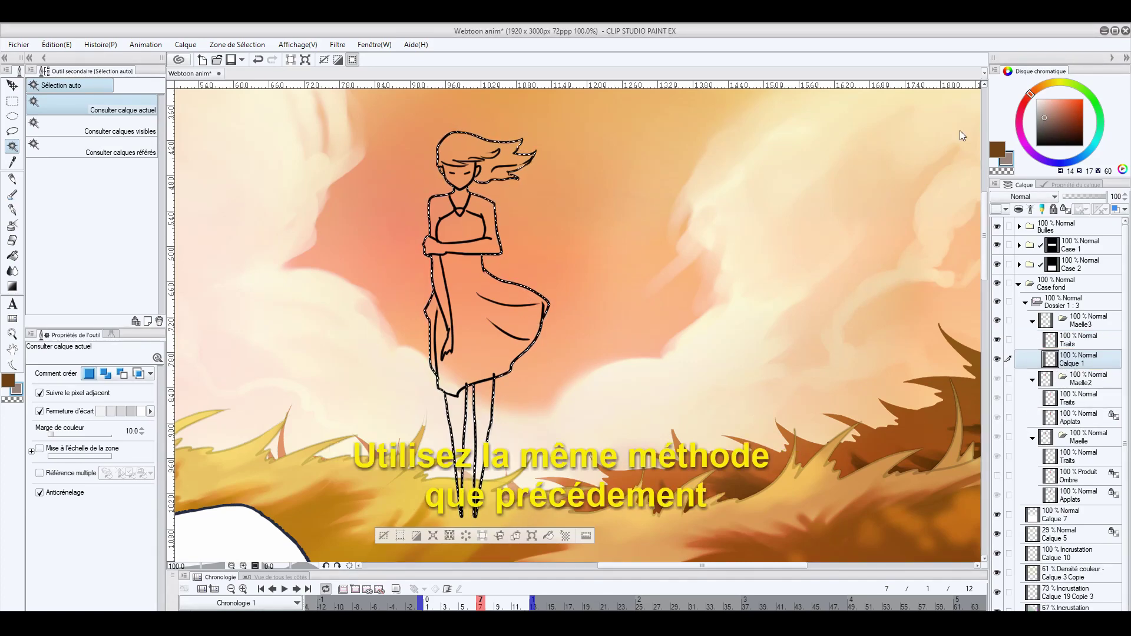
pyautogui.write('Applats')
pyautogui.press('Return')
# - Fill the selected silhouette with the hair brown, lock the layer's transparent pixels, and clear the selection
pyautogui.click(9, 382)
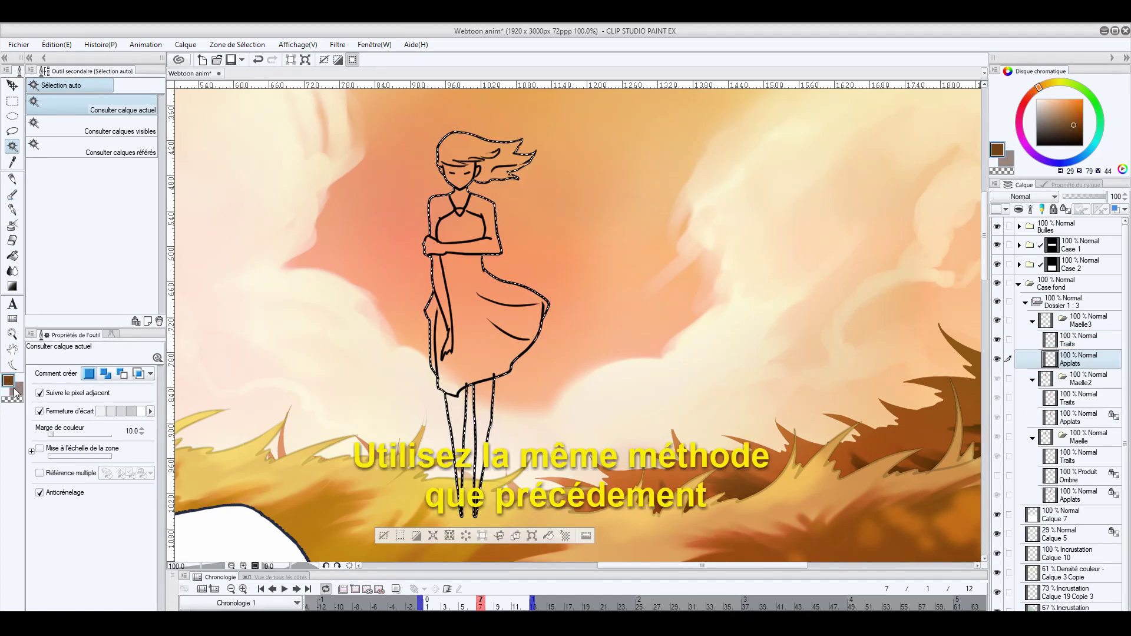
pyautogui.hotkey('alt', 'Delete')
pyautogui.click(1065, 210)
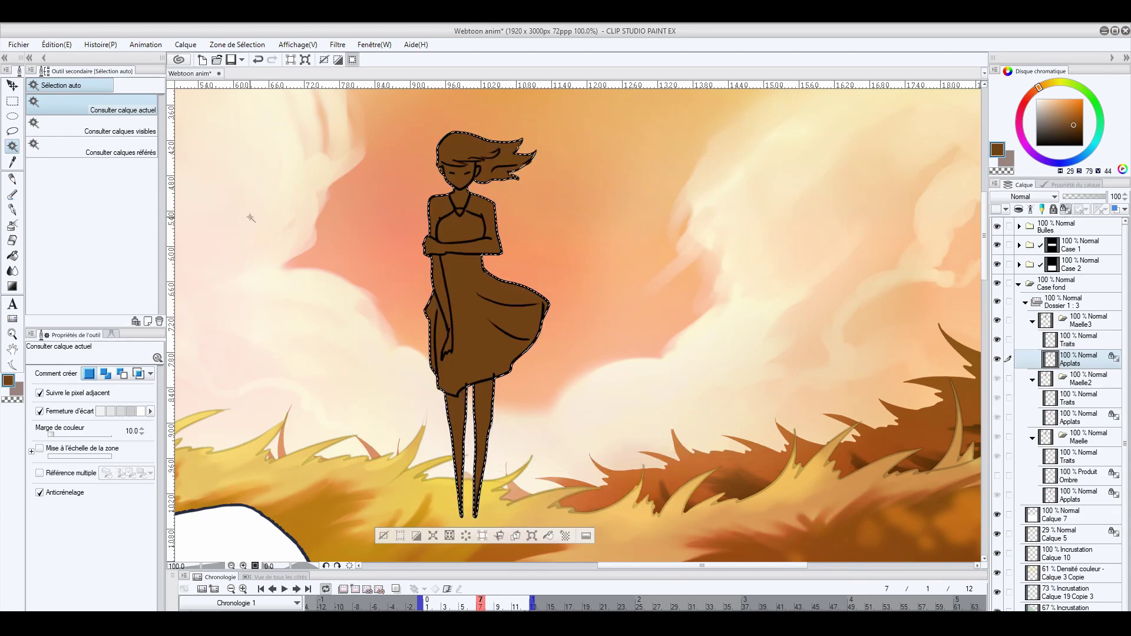
pyautogui.click(12, 102)
pyautogui.hotkey('ctrl', 'd')
# - Sample the dress red from Maelle's Applats layer and fill the dress top and skirt on frame 7 with it
pyautogui.click(12, 256)
pyautogui.click(18, 390)
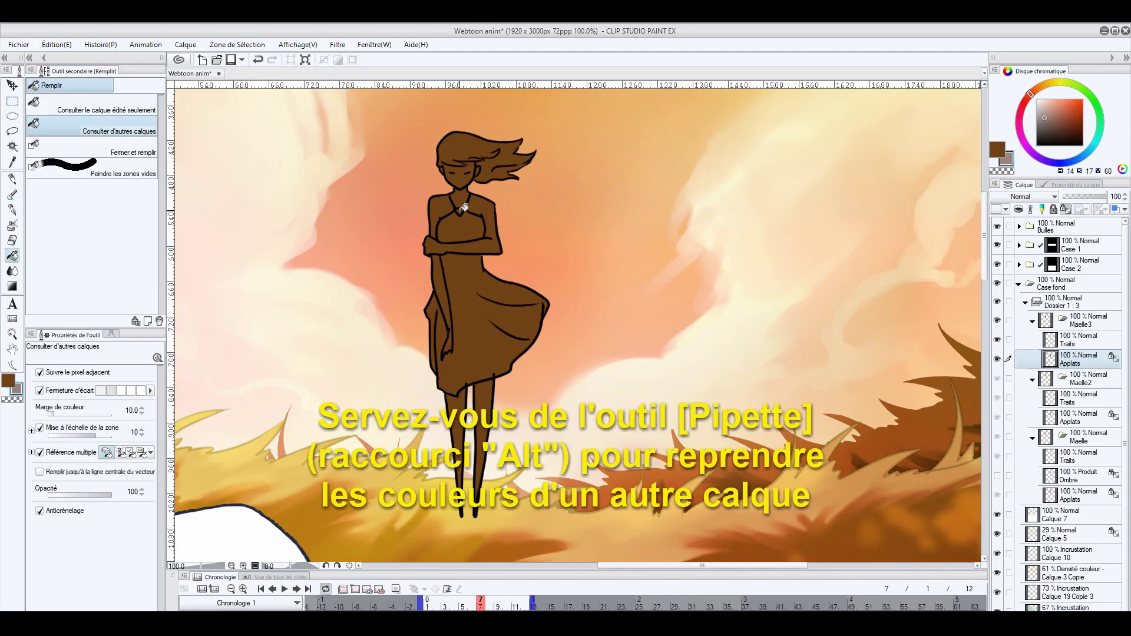
pyautogui.click(1091, 499)
pyautogui.keyDown('alt'); pyautogui.click(484, 359); pyautogui.keyUp('alt')
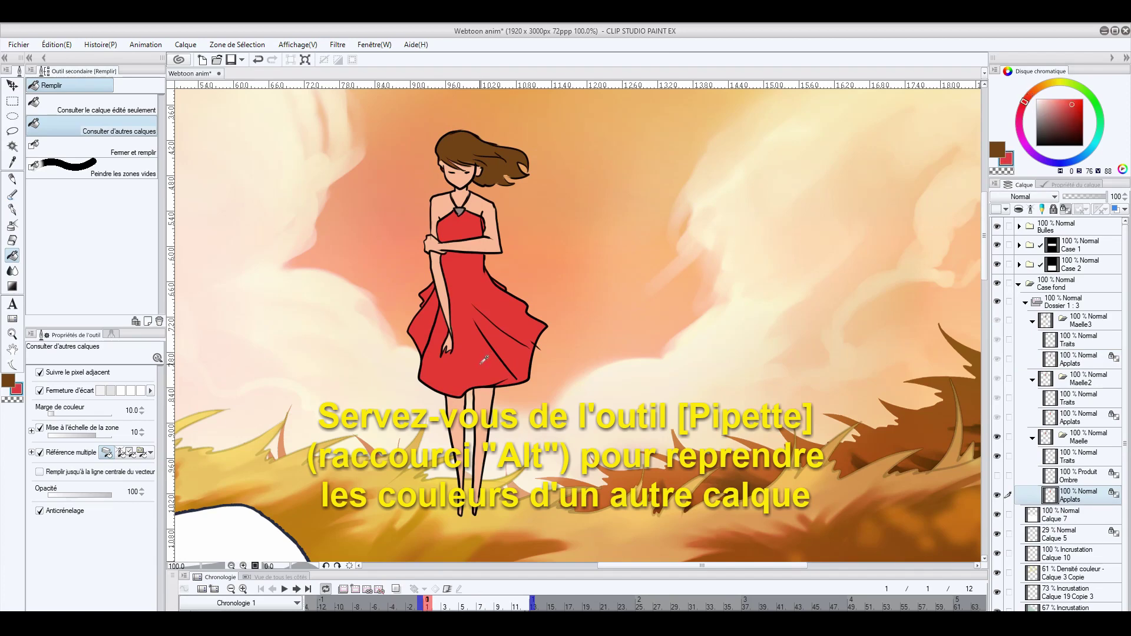
pyautogui.click(1087, 360)
pyautogui.click(463, 228)
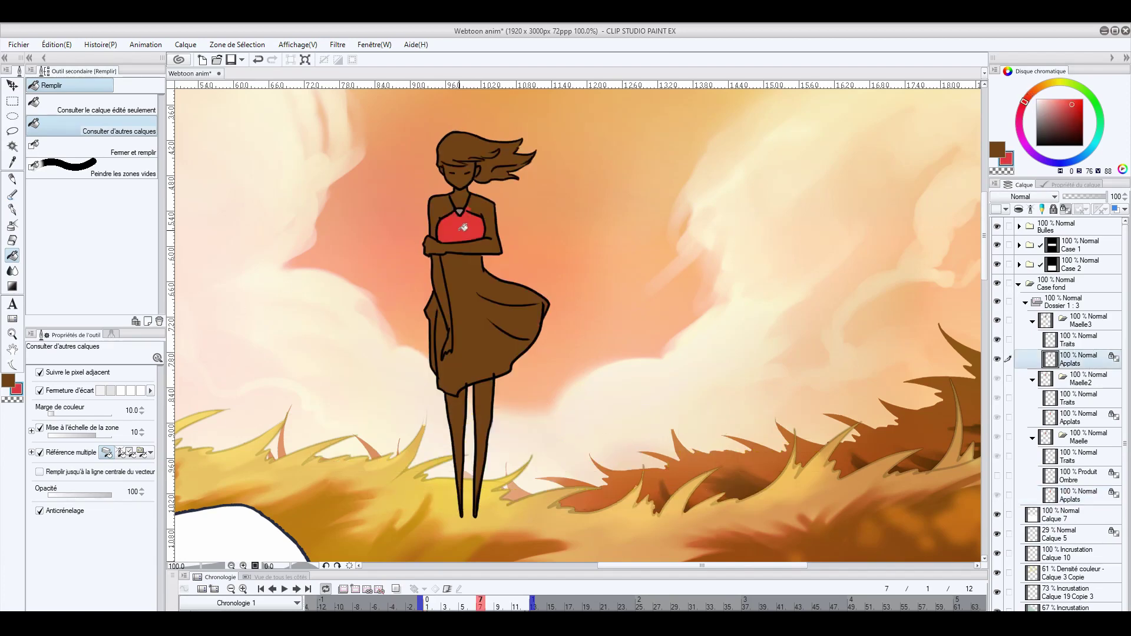
pyautogui.click(467, 281)
pyautogui.click(435, 304)
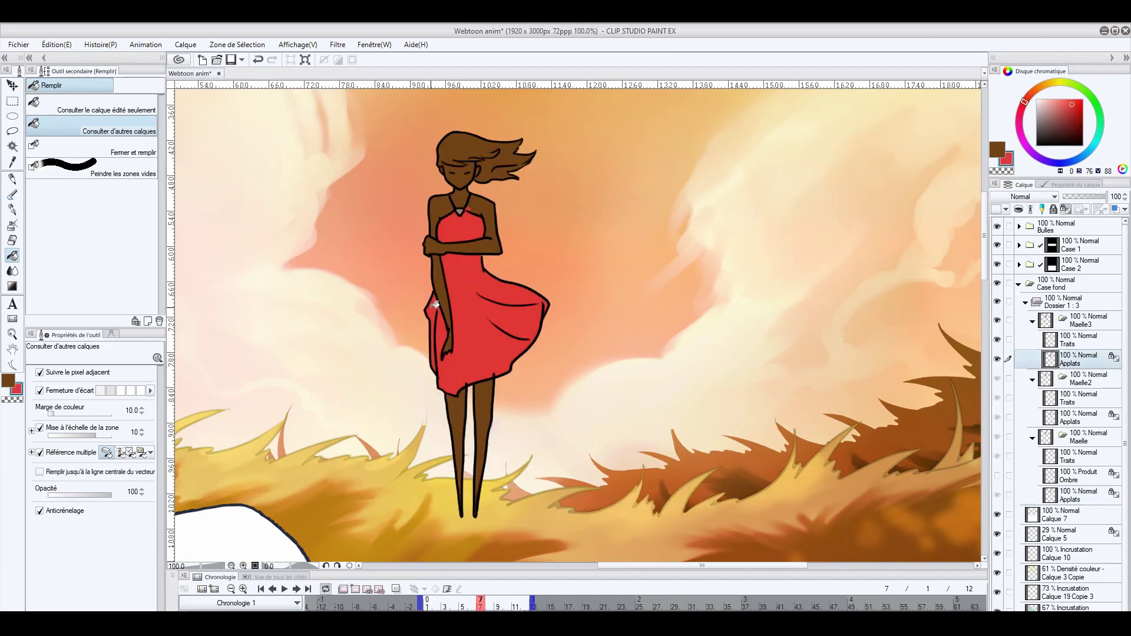
# - Sample the skin colour from Maelle's Applats layer and fill the arms, face and legs on frame 7 with it
pyautogui.click(1086, 494)
pyautogui.keyDown('alt'); pyautogui.click(493, 217); pyautogui.keyUp('alt')
pyautogui.click(1071, 363)
pyautogui.click(489, 212)
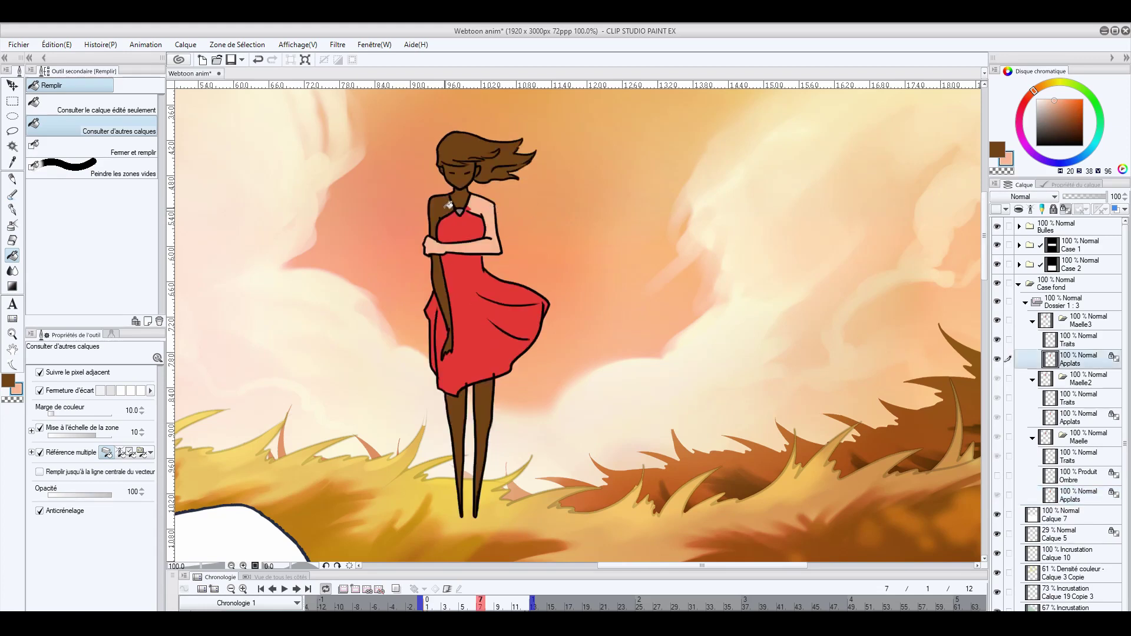
pyautogui.click(440, 216)
pyautogui.click(473, 170)
pyautogui.click(441, 285)
pyautogui.click(485, 408)
pyautogui.click(463, 409)
# - Touch up frame 7's flats with the Aquarelle opaque brush at size 5.0, sampling red, skin and hair brown from the coloured poses
pyautogui.click(13, 195)
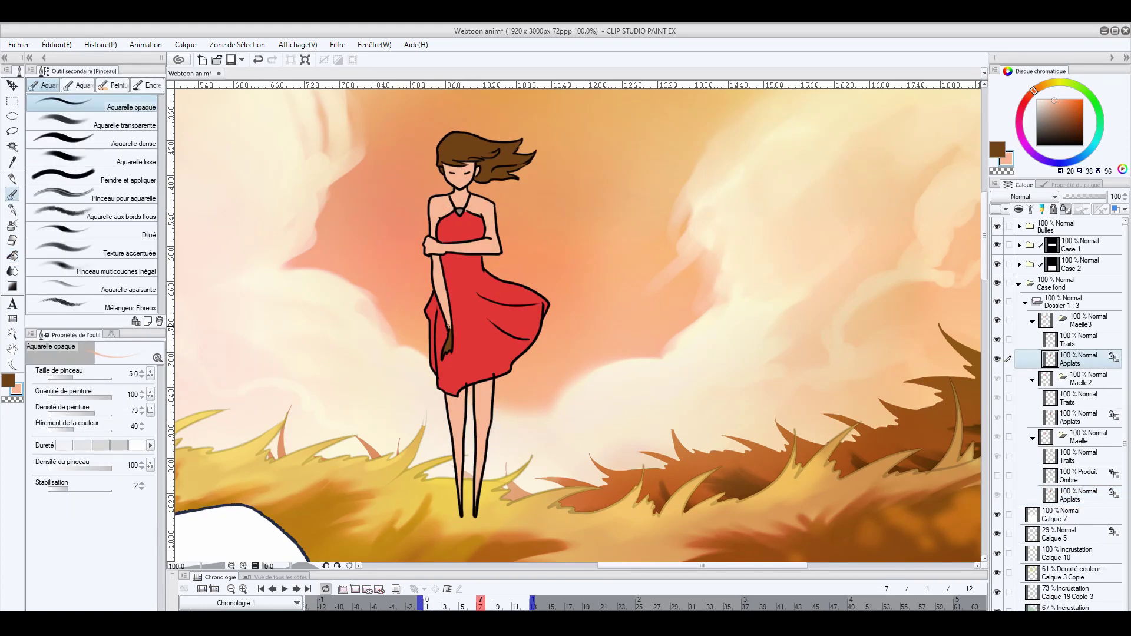
pyautogui.keyDown('alt'); pyautogui.click(480, 220); pyautogui.keyUp('alt')
pyautogui.moveTo(486, 606)
pyautogui.mouseDown()
pyautogui.moveTo(430, 606)
pyautogui.moveTo(507, 606)
pyautogui.moveTo(429, 605)
pyautogui.mouseUp()
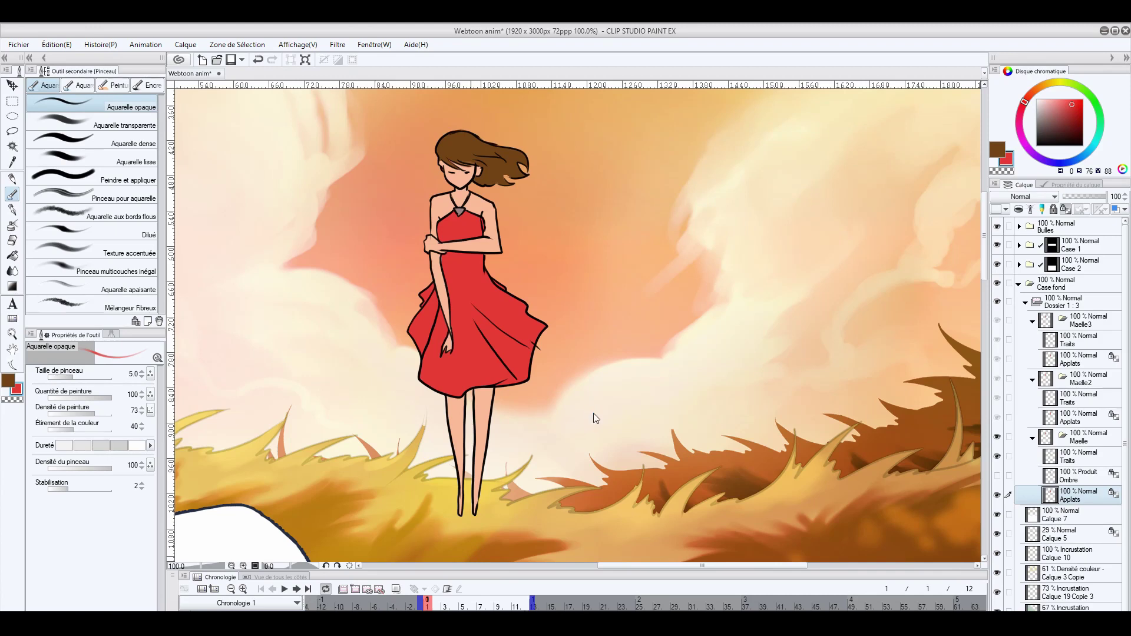
pyautogui.keyDown('alt'); pyautogui.click(466, 168); pyautogui.keyUp('alt')
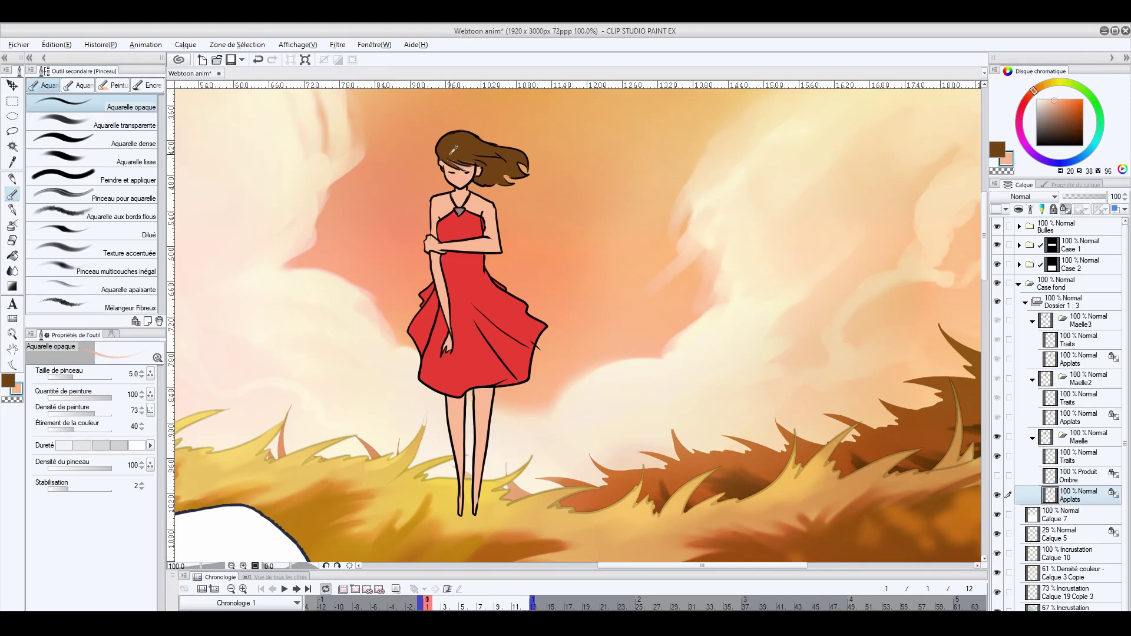
pyautogui.keyDown('alt'); pyautogui.click(447, 159); pyautogui.keyUp('alt')
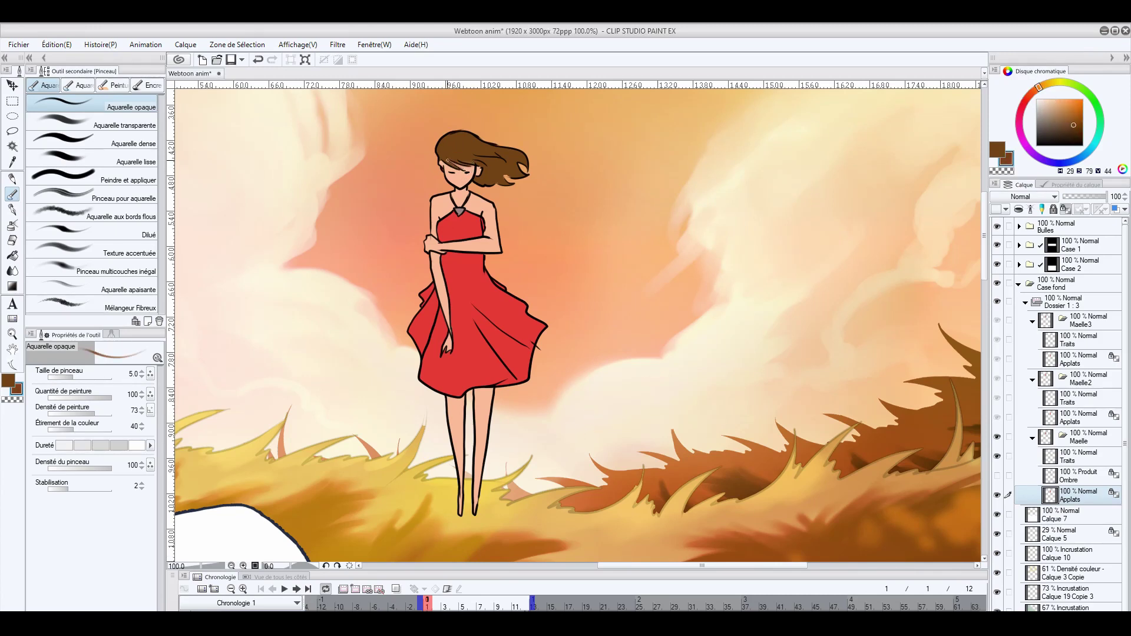
# - Play the three-pose loop to check the coloured animation, then stop playback
pyautogui.click(284, 590)
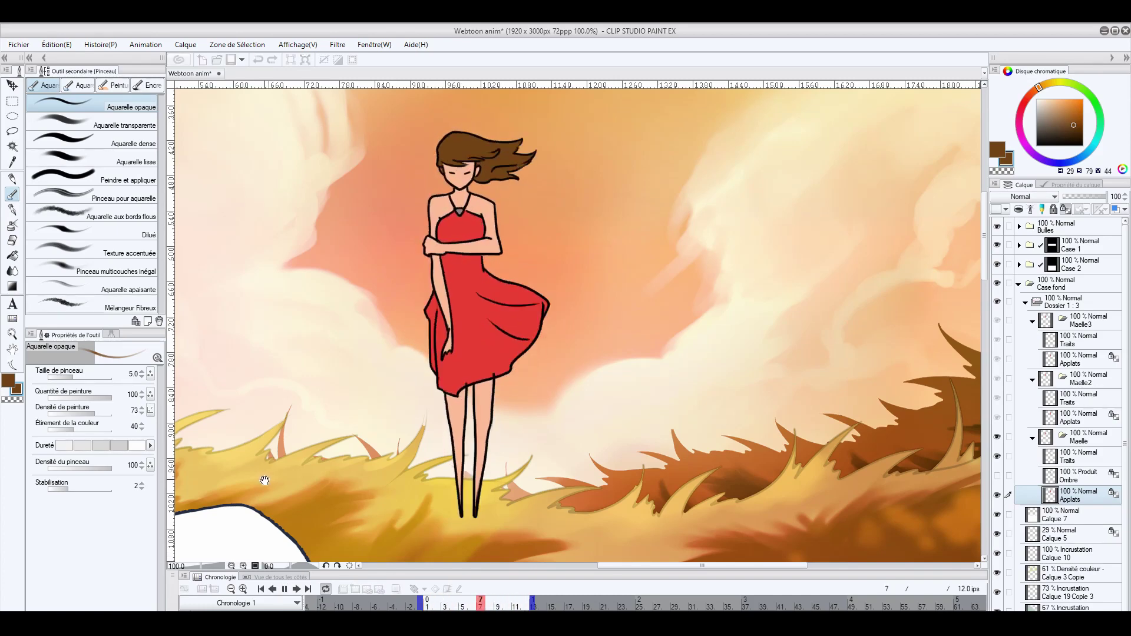
pyautogui.scroll(-2, 253, 480)
pyautogui.moveTo(499, 466); pyautogui.dragTo(677, 353)
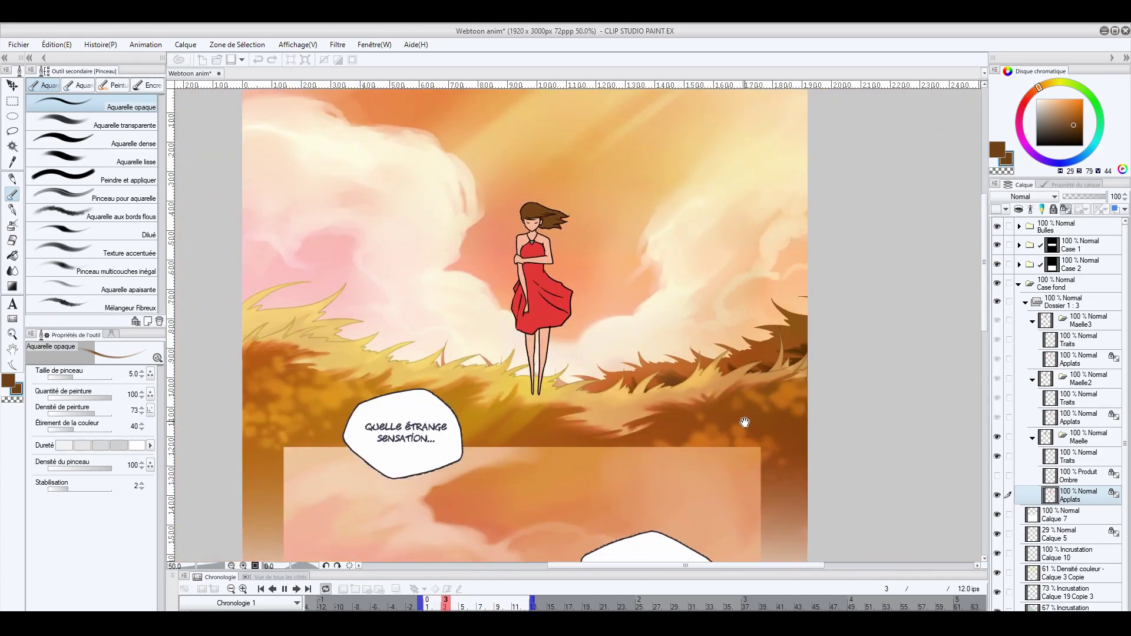
pyautogui.click(286, 590)
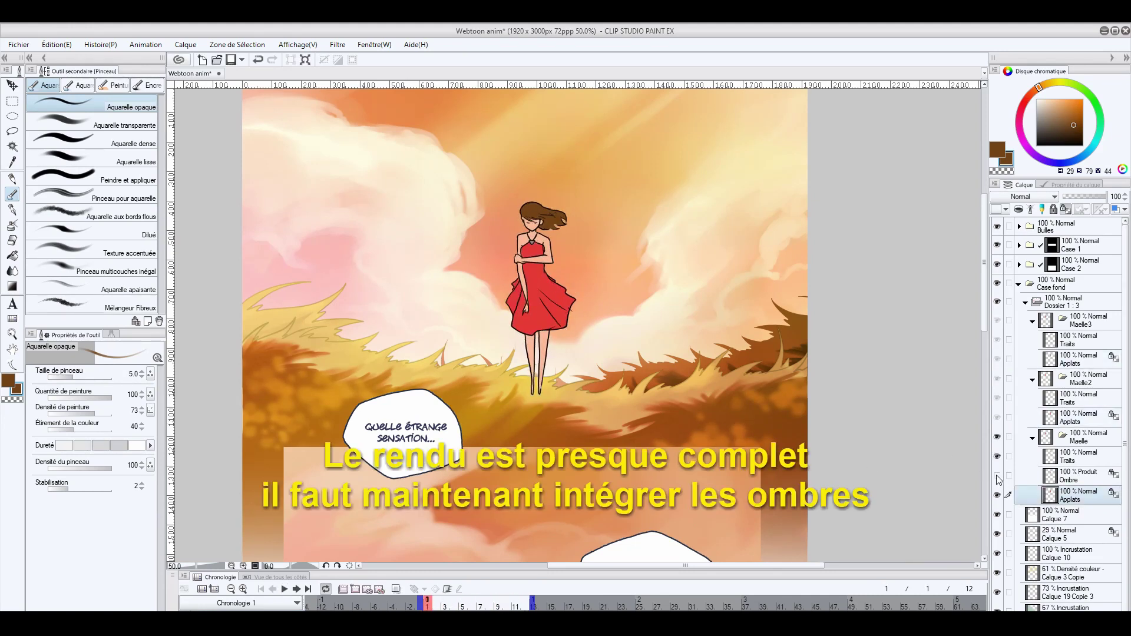
# - Show Maelle's Ombre layer on frame 1 in Normal mode and sample its shadow pink and white as main and secondary colours
pyautogui.click(1077, 477)
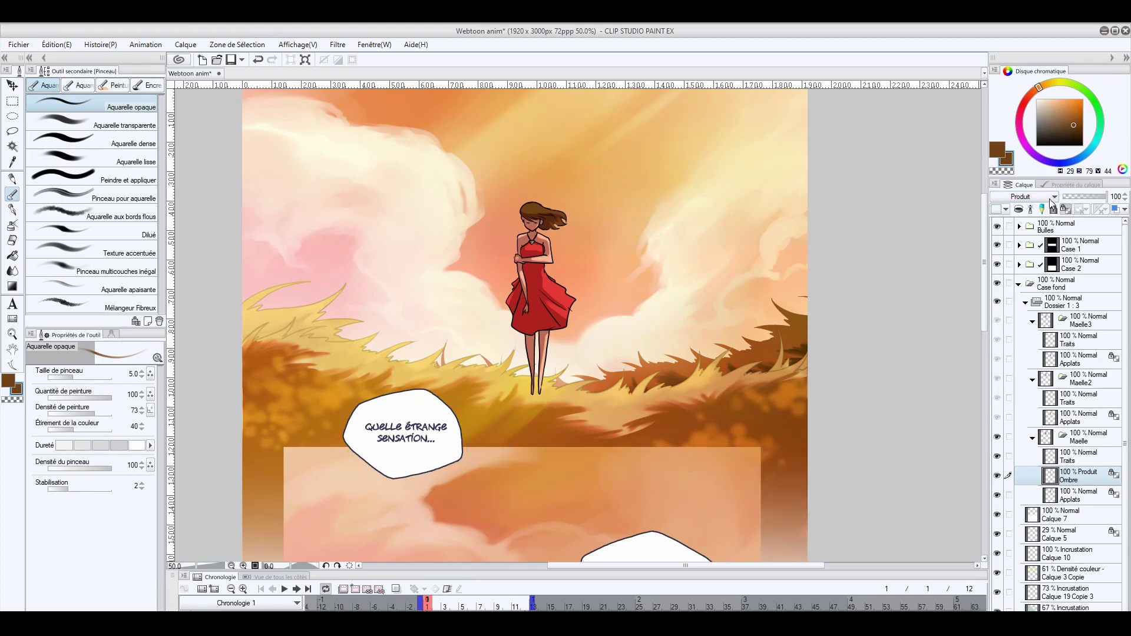
pyautogui.click(1051, 200)
pyautogui.click(1017, 207)
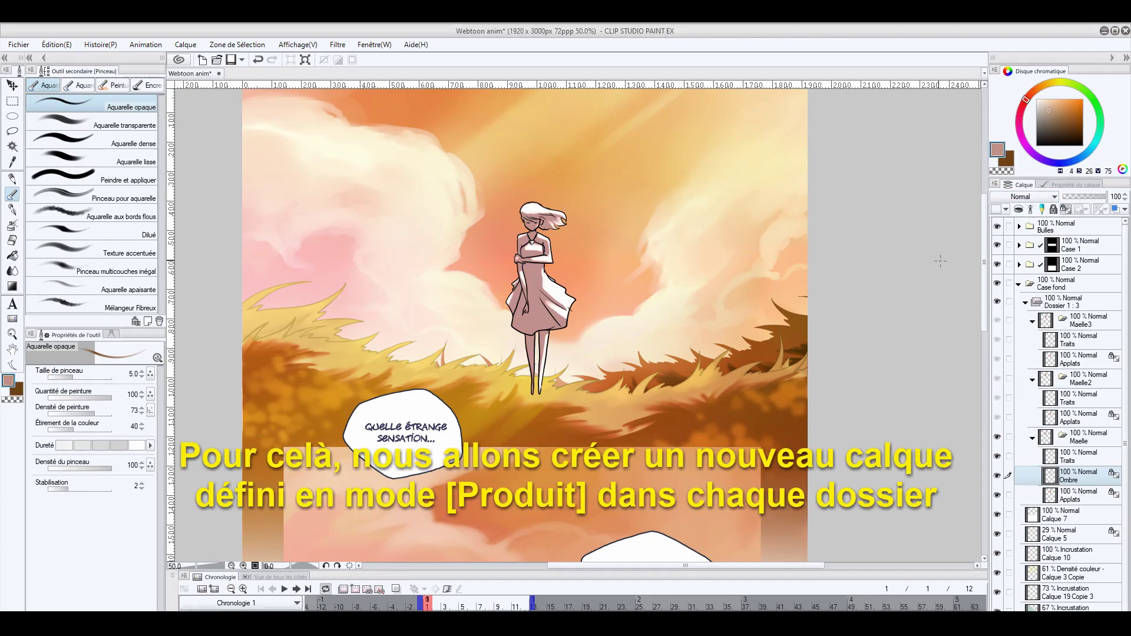
pyautogui.keyDown('alt'); pyautogui.click(533, 278); pyautogui.keyUp('alt')
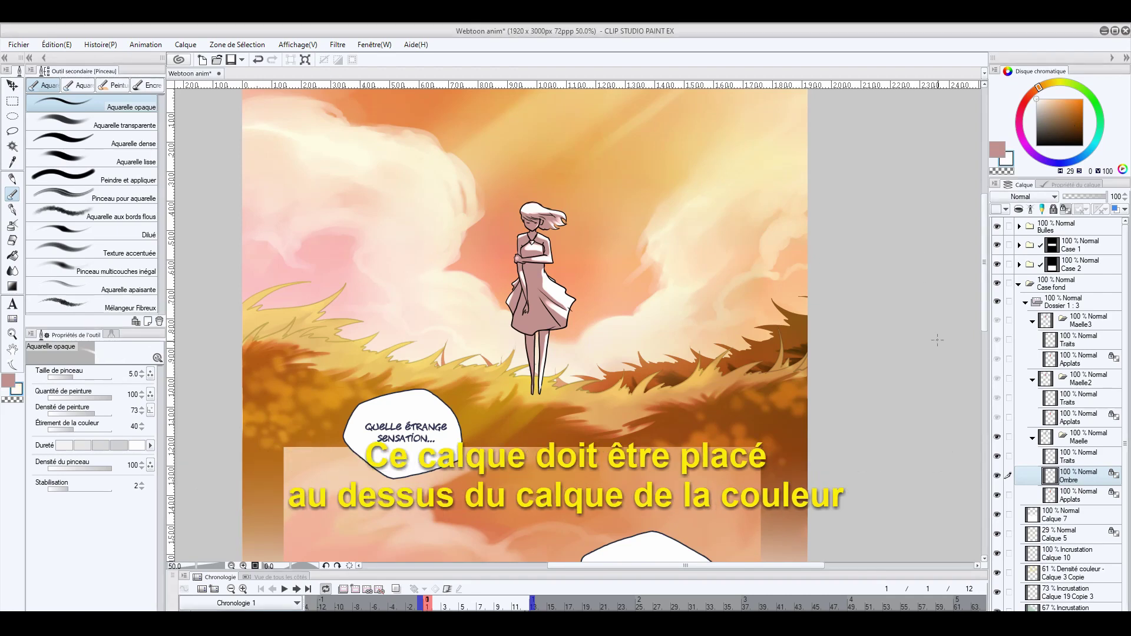
# - Add an Ombre layer above Applats in the Maelle2 folder and select the girl's silhouette from Applats
pyautogui.click(1080, 419)
pyautogui.hotkey('ctrl', 'shift', 'n')
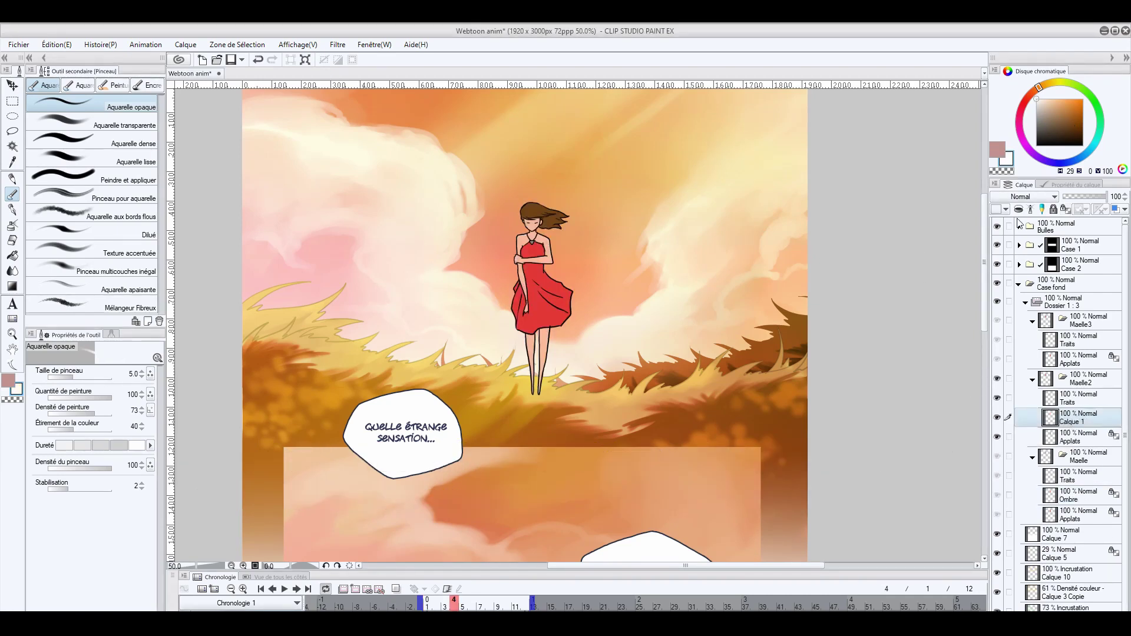
pyautogui.keyDown('ctrl'); pyautogui.click(1051, 439); pyautogui.keyUp('ctrl')
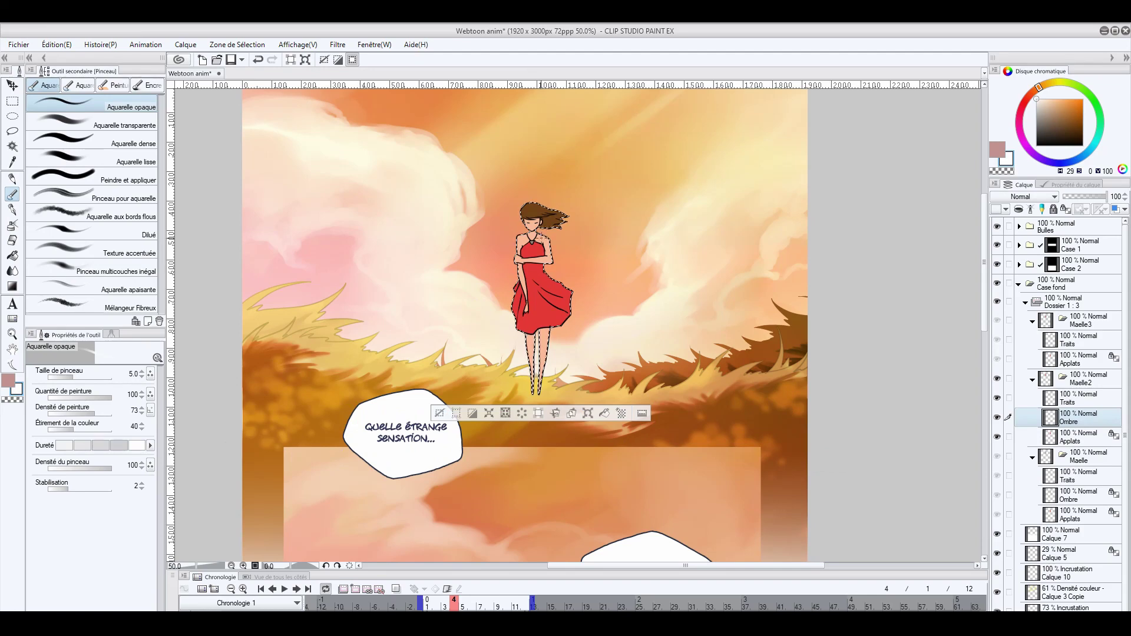
# - Fill the silhouette on Maelle2's Ombre layer with white, clear the selection, and lock the transparent pixels
pyautogui.hotkey('alt', 'Delete')
pyautogui.press('m')
pyautogui.hotkey('ctrl', 'd')
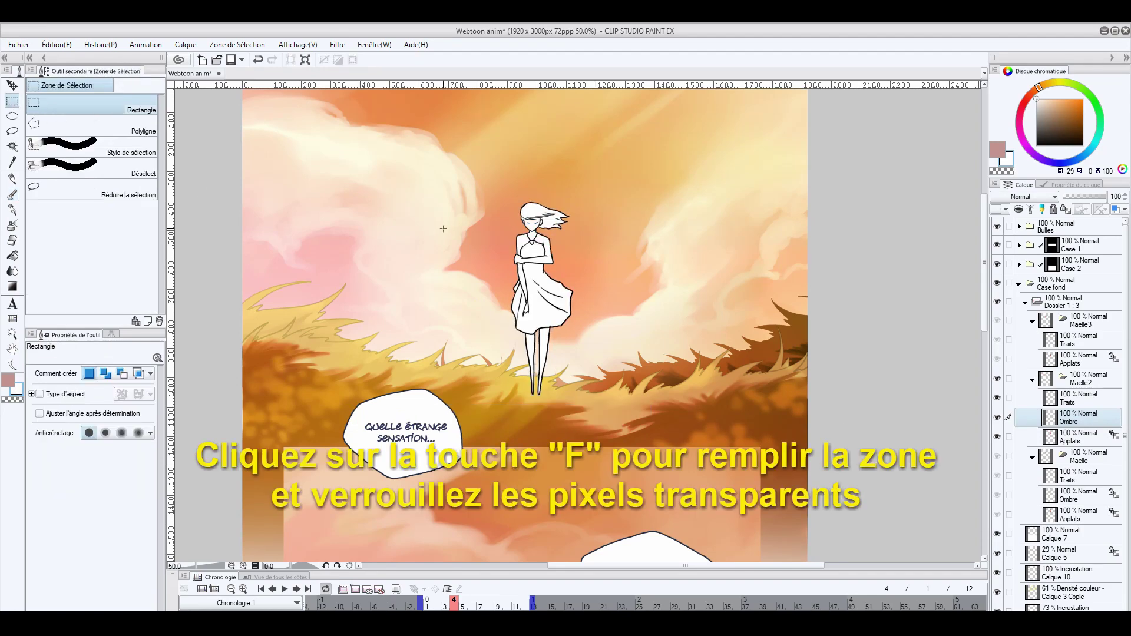
pyautogui.click(1066, 210)
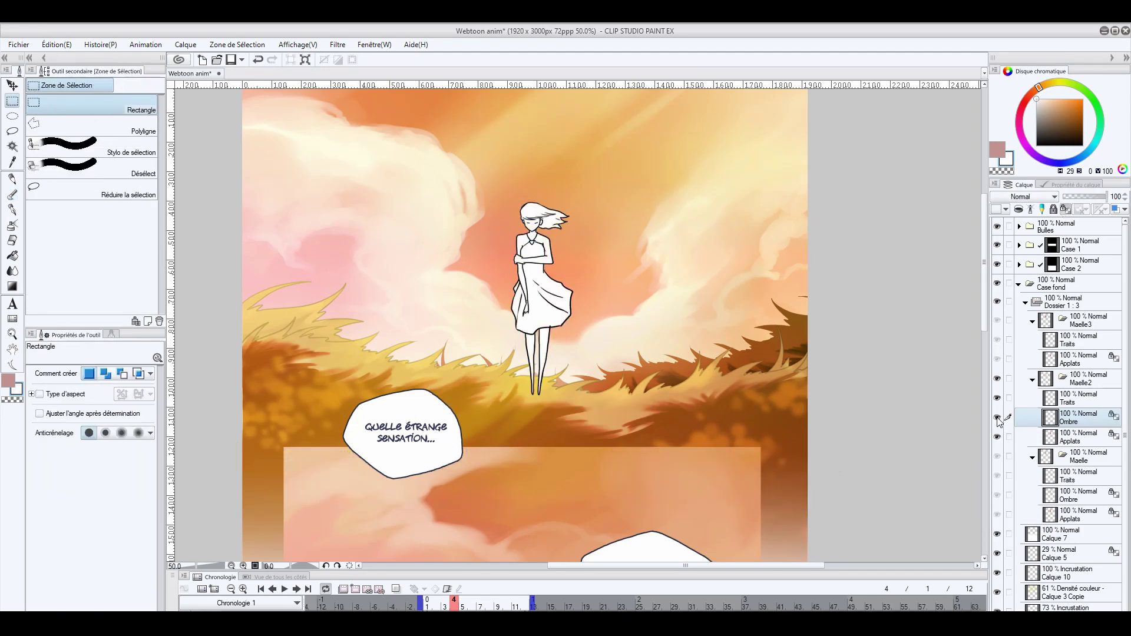
# - On frame 7, select the silhouette from Maelle3's Applats layer and add an Ombre layer above it
pyautogui.click(1084, 361)
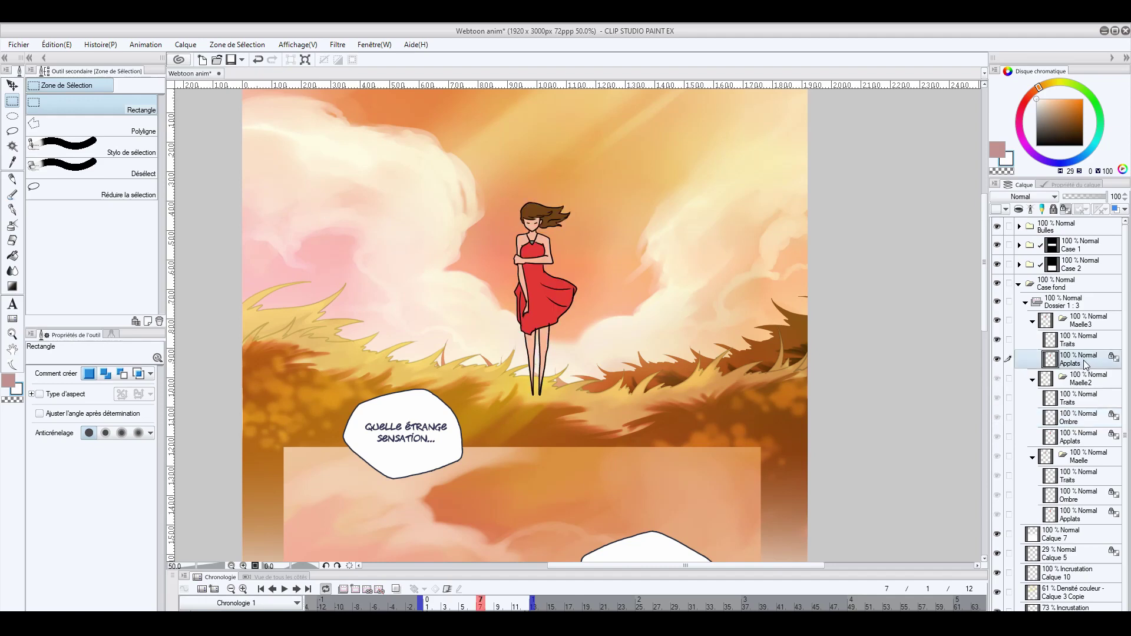
pyautogui.keyDown('ctrl'); pyautogui.click(1051, 360); pyautogui.keyUp('ctrl')
pyautogui.click(299, 164)
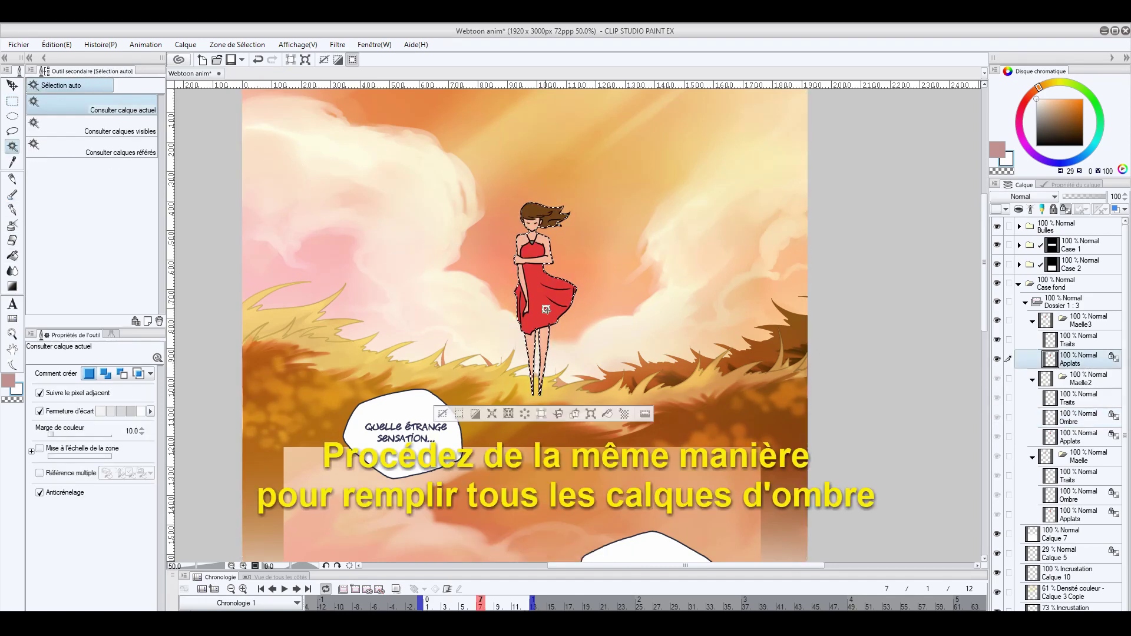
pyautogui.hotkey('ctrl', 'shift', 'n')
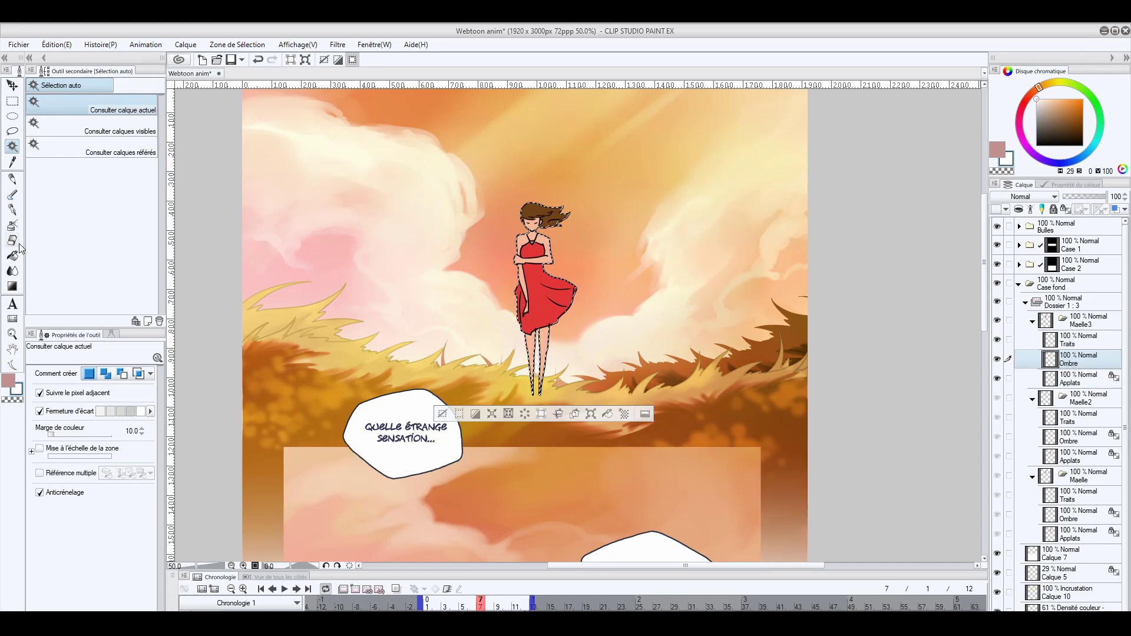
# - Fill the silhouette on Maelle3's Ombre layer with white, lock its transparent pixels, and clear the selection
pyautogui.click(13, 255)
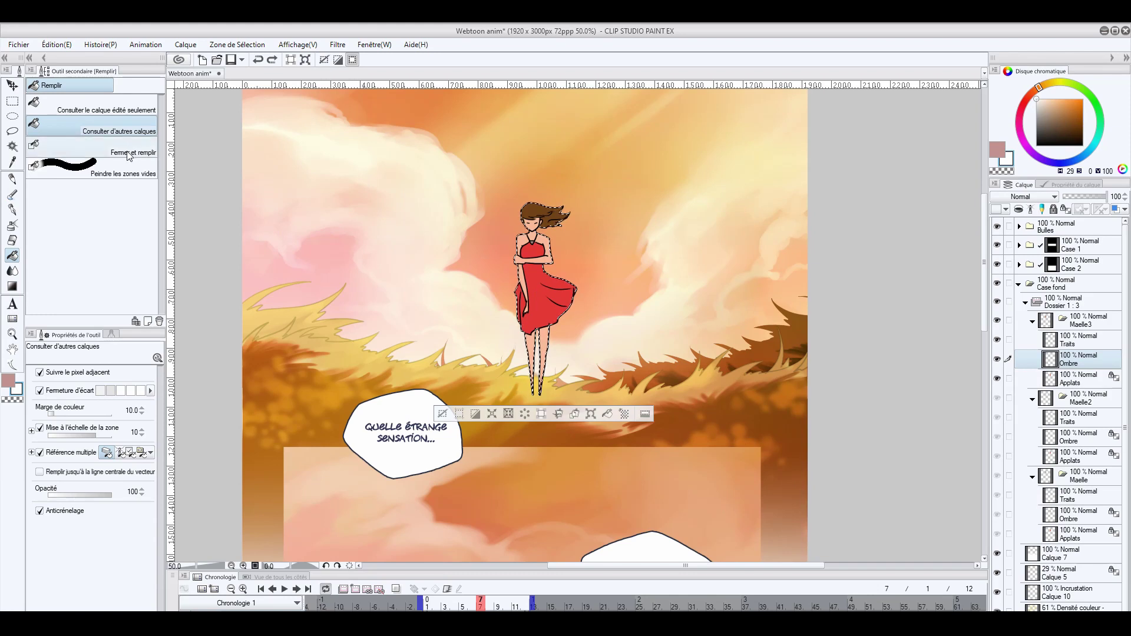
pyautogui.click(89, 106)
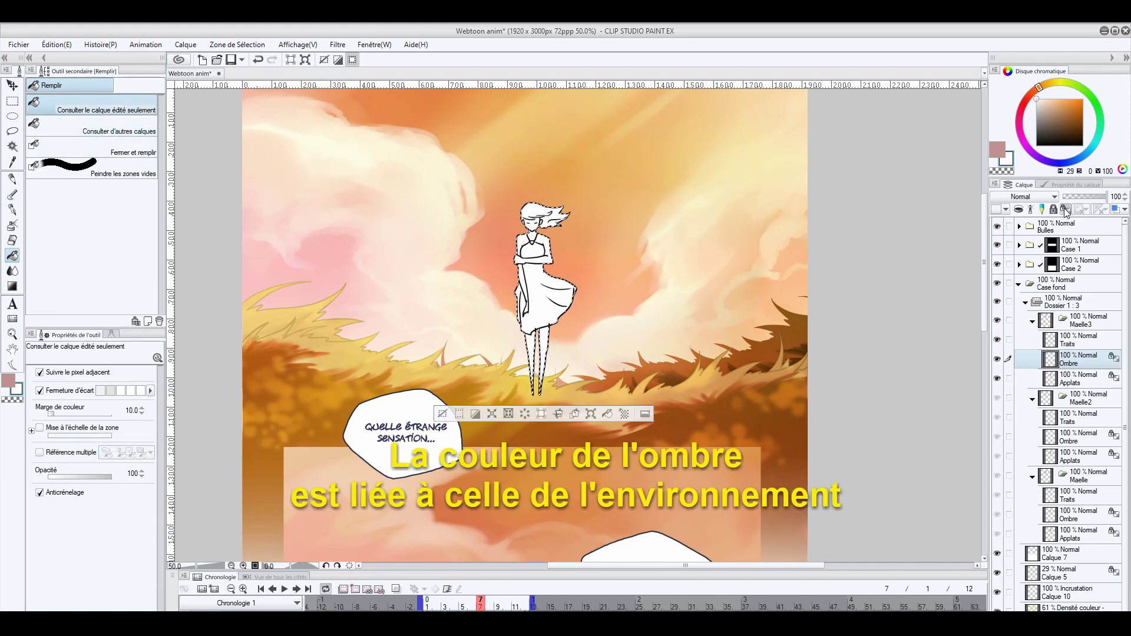
pyautogui.press('m')
pyautogui.hotkey('ctrl', 'd')
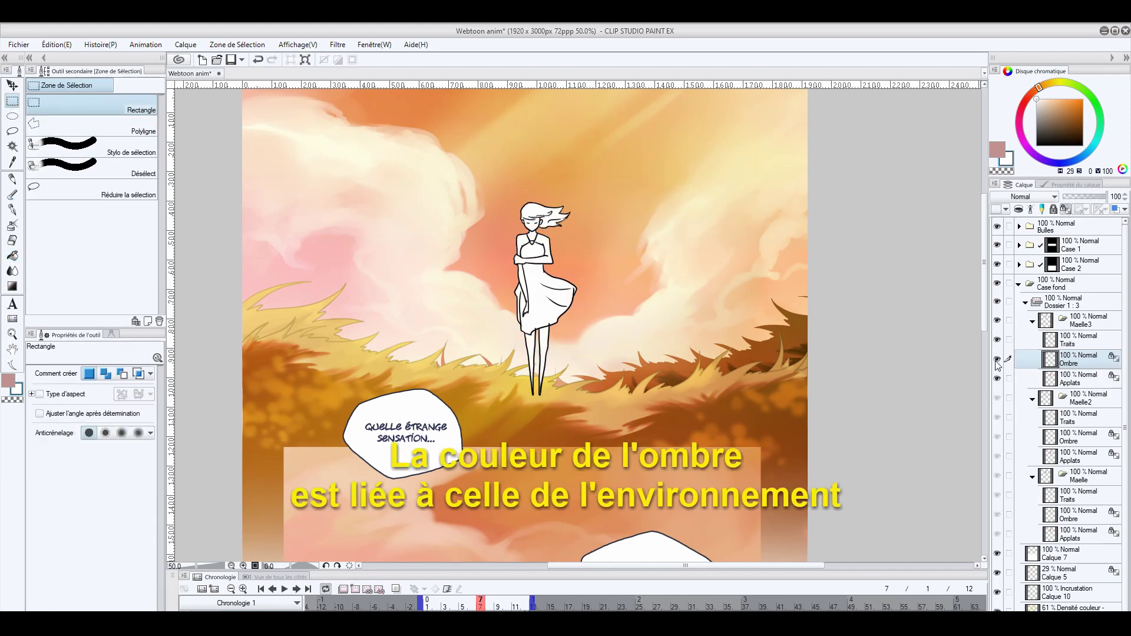
# - Switch to the Aquarelle opaque brush and compare the Ombre layers of Maelle and Maelle2 with the shadow pink and white
pyautogui.click(1086, 523)
pyautogui.click(12, 195)
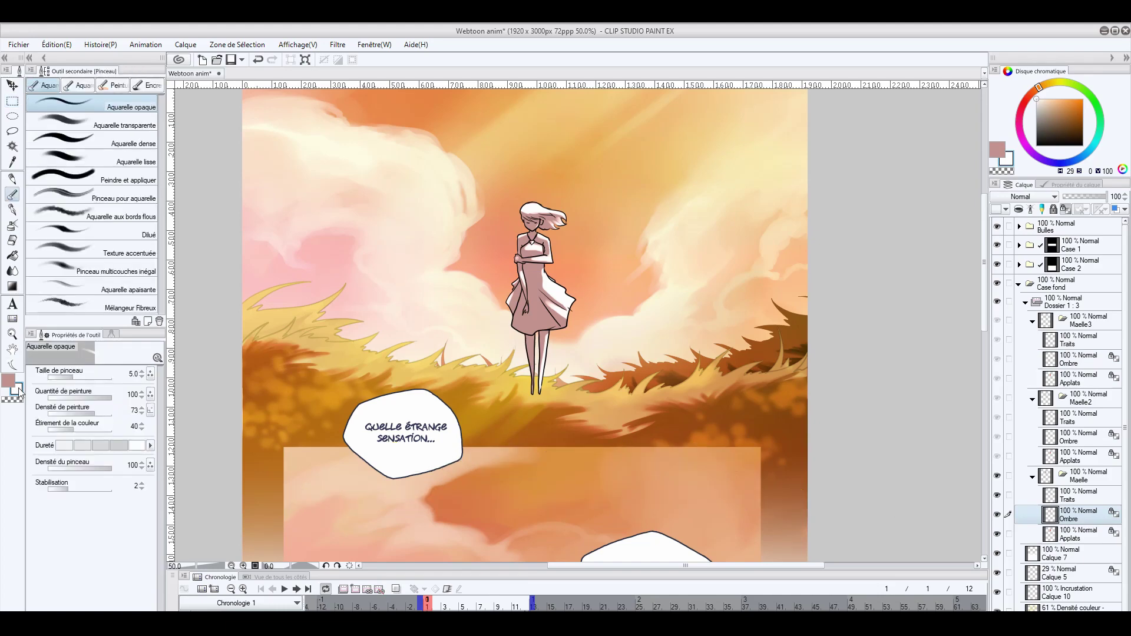
pyautogui.click(8, 383)
pyautogui.click(1081, 439)
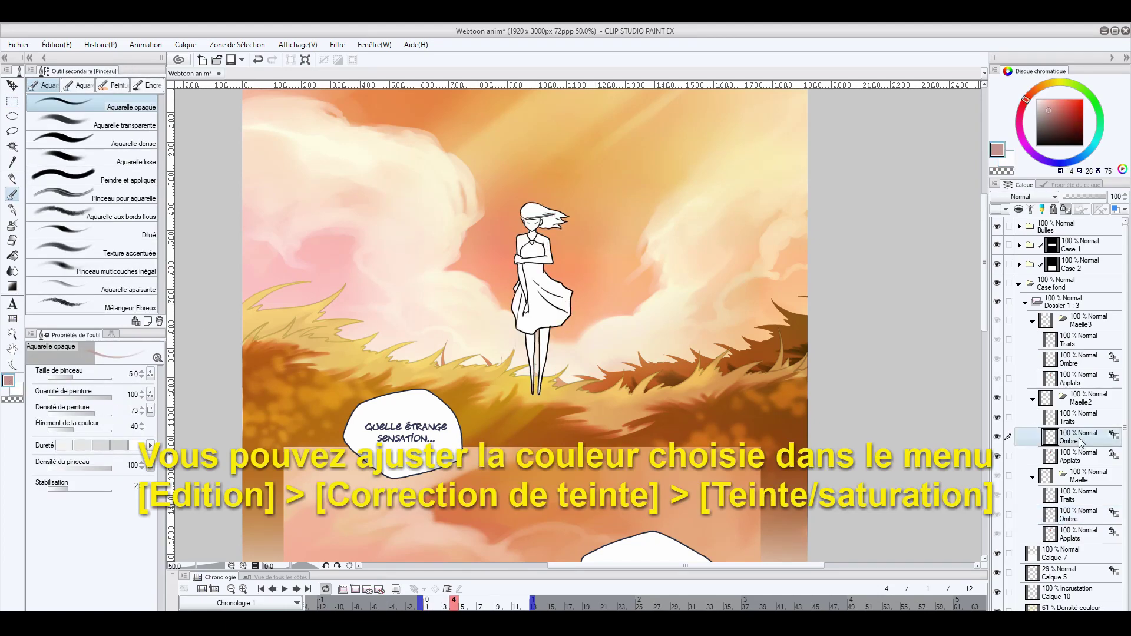
pyautogui.click(18, 390)
pyautogui.click(1084, 517)
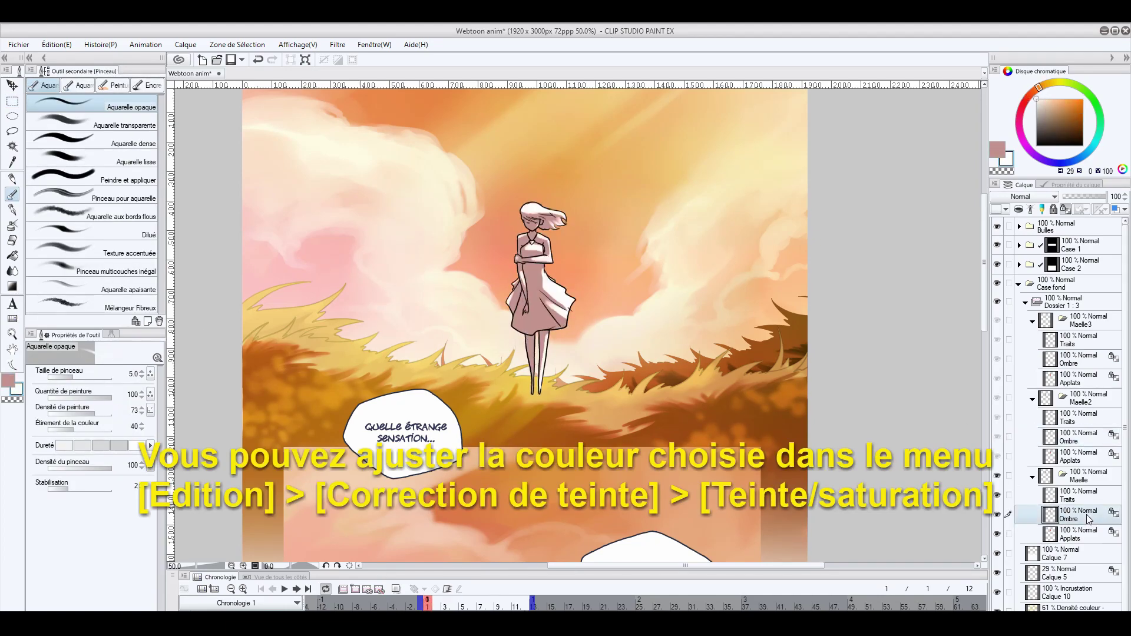
# - On Maelle2's Ombre layer, paint white light on the dress bust with a size 10 brush, comparing it with Maelle's shading
pyautogui.click(1081, 439)
pyautogui.hotkey('ctrl', '+')
pyautogui.press(']')
pyautogui.press(']')
pyautogui.press(']')
pyautogui.press(']')
pyautogui.moveTo(471, 174); pyautogui.dragTo(469, 269)
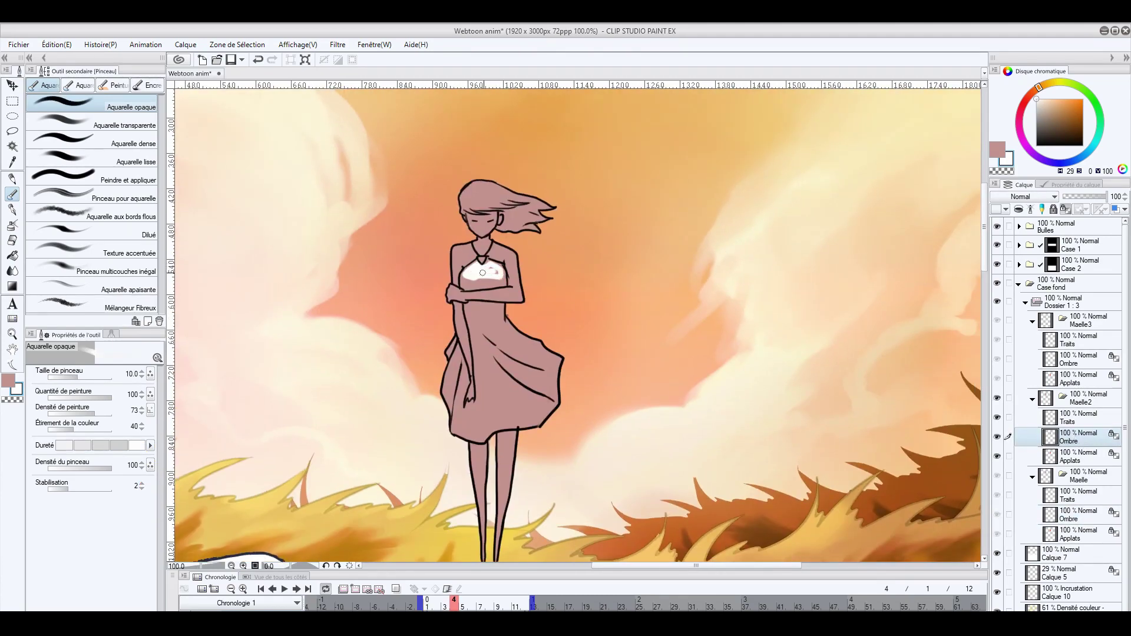
pyautogui.click(1082, 521)
pyautogui.click(1064, 495)
pyautogui.click(1058, 444)
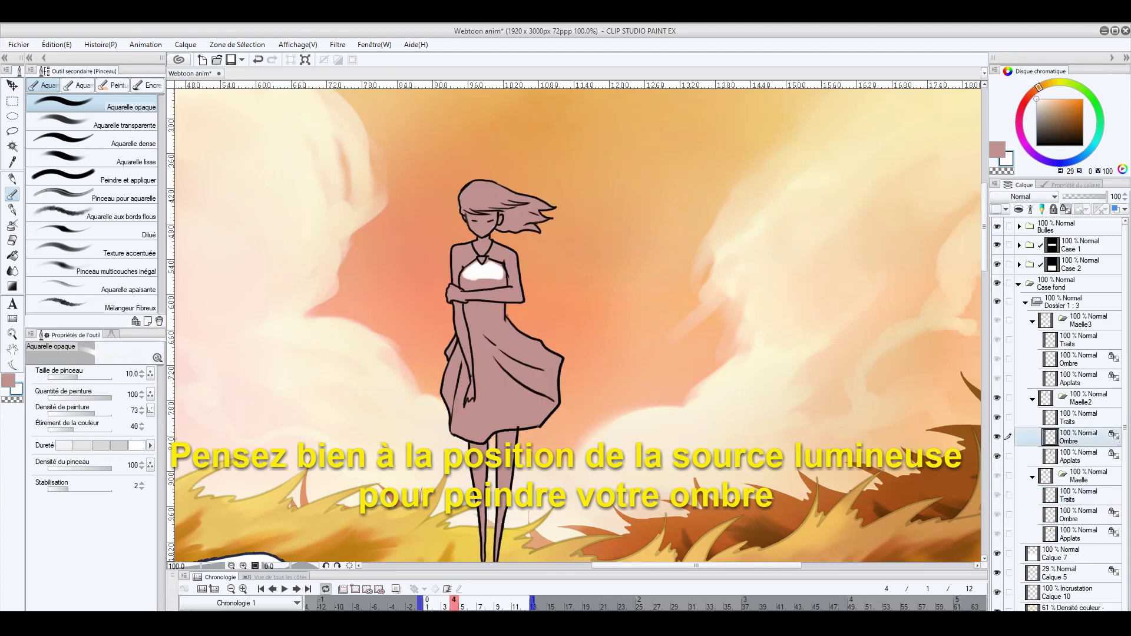
# - Add white light to the shoulder and upper arm on Maelle2's Ombre layer, using Maelle's shading as reference
pyautogui.press('[')
pyautogui.press('[')
pyautogui.click(1083, 519)
pyautogui.click(1082, 439)
pyautogui.press(']')
pyautogui.press(']')
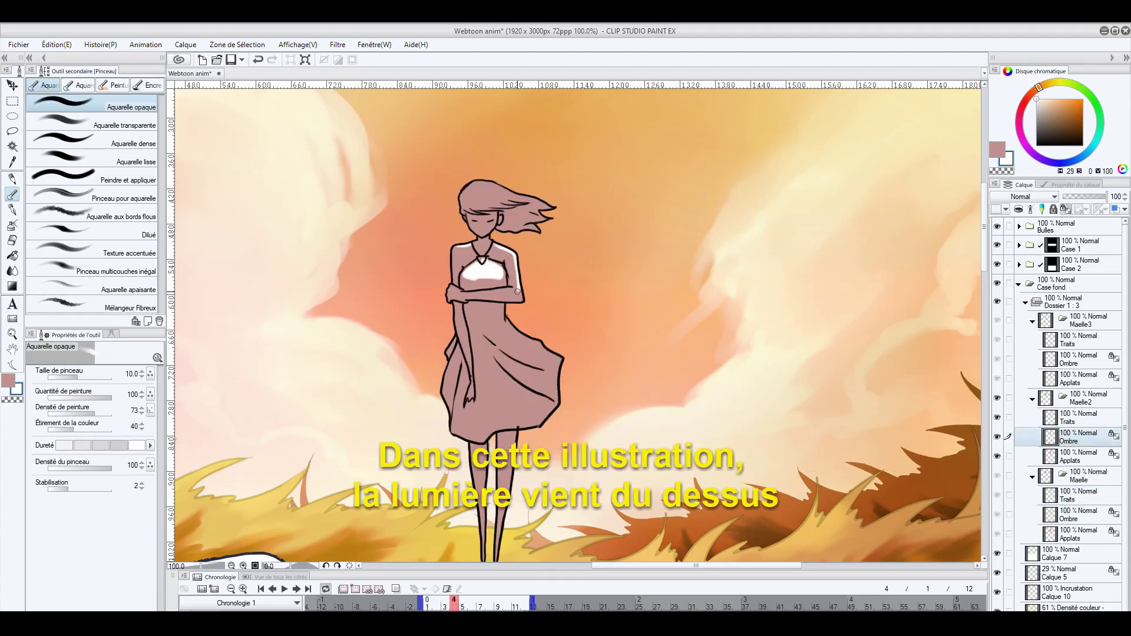
# - Paint the crown of the hair white at brush size 10 and the folded forearm at size 7 on Maelle2's Ombre layer
pyautogui.click(1086, 515)
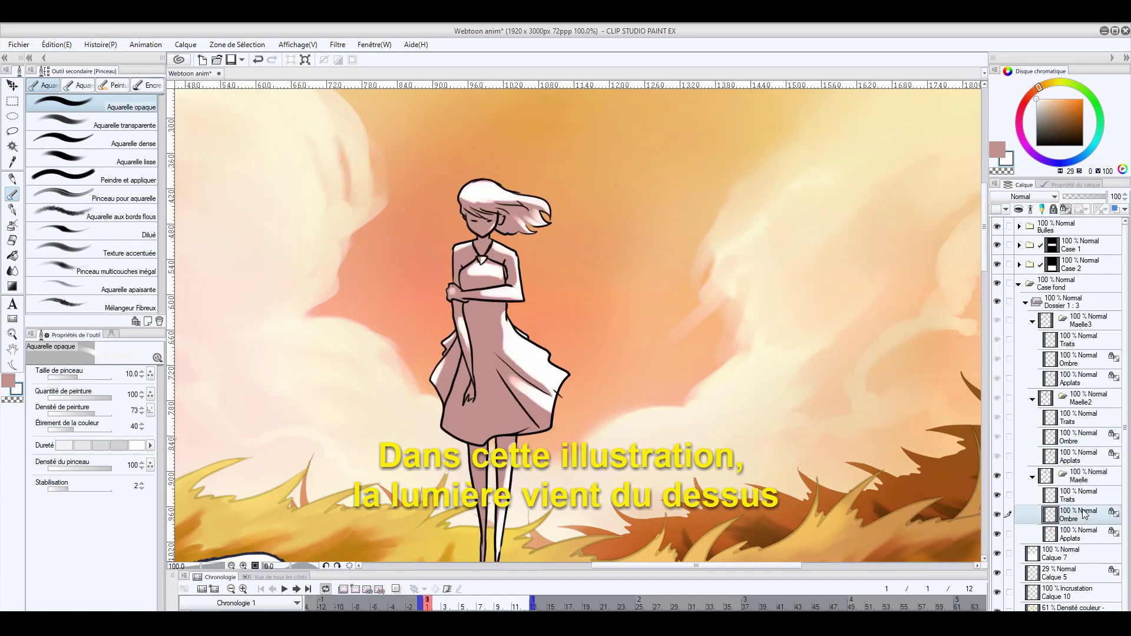
pyautogui.click(1075, 439)
pyautogui.moveTo(462, 195)
pyautogui.mouseDown()
pyautogui.moveTo(489, 187)
pyautogui.moveTo(547, 206)
pyautogui.moveTo(532, 217)
pyautogui.mouseUp()
pyautogui.press('[')
pyautogui.press('[')
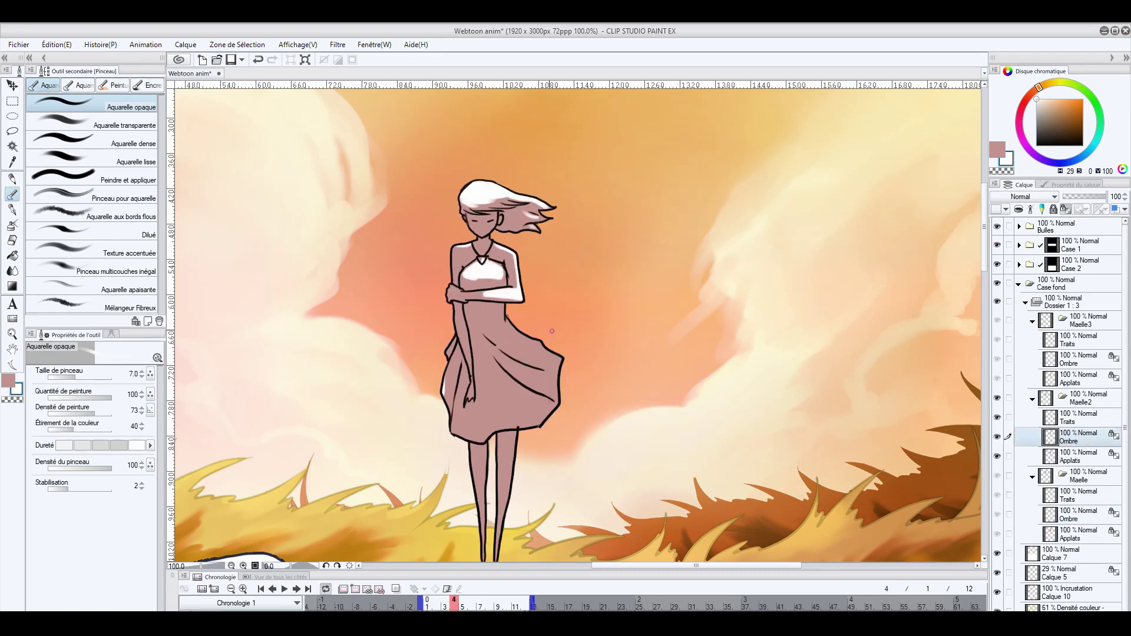
pyautogui.click(1084, 514)
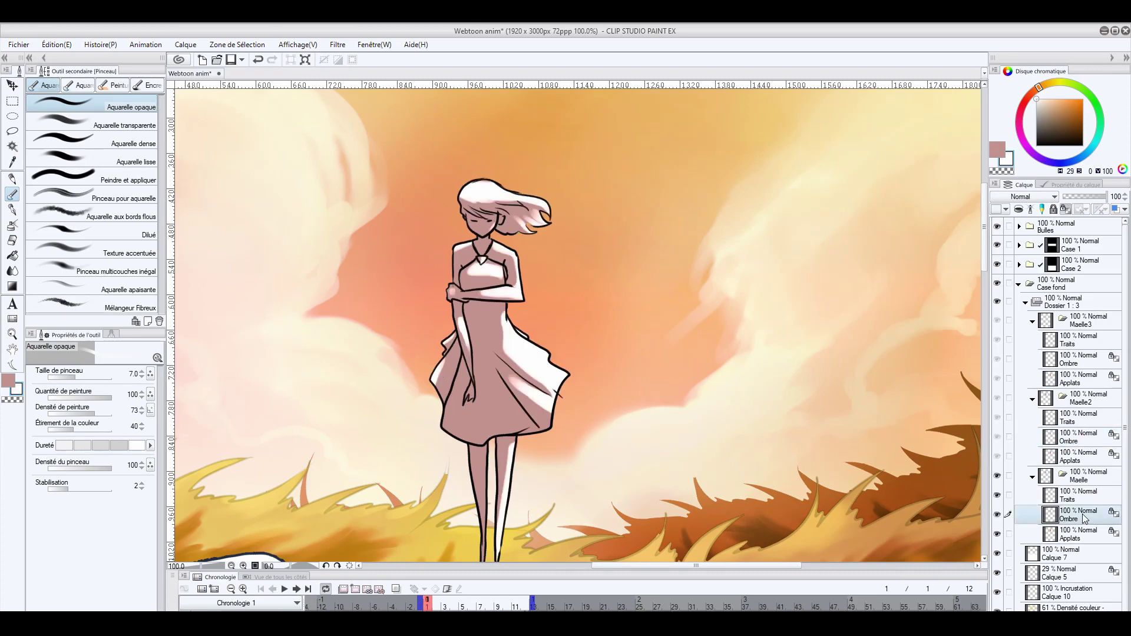
# - Paint white light along the wind-blown side of the skirt on Maelle2's Ombre layer with a size 15 brush
pyautogui.click(1077, 437)
pyautogui.press(']')
pyautogui.press(']')
pyautogui.press(']')
pyautogui.press(']')
pyautogui.moveTo(505, 317)
pyautogui.mouseDown()
pyautogui.moveTo(530, 358)
pyautogui.moveTo(554, 368)
pyautogui.mouseUp()
pyautogui.moveTo(511, 324)
pyautogui.mouseDown()
pyautogui.moveTo(558, 364)
pyautogui.moveTo(557, 375)
pyautogui.moveTo(516, 363)
pyautogui.moveTo(558, 380)
pyautogui.moveTo(535, 399)
pyautogui.moveTo(492, 365)
pyautogui.moveTo(544, 407)
pyautogui.mouseUp()
# - Lighten the hanging arm with a size 10 brush and refine the skirt folds at size 15, matching Maelle's shading
pyautogui.press('[')
pyautogui.press('[')
pyautogui.click(1066, 518)
pyautogui.click(1078, 443)
pyautogui.press(']')
pyautogui.press(']')
pyautogui.click(1082, 520)
pyautogui.click(1070, 443)
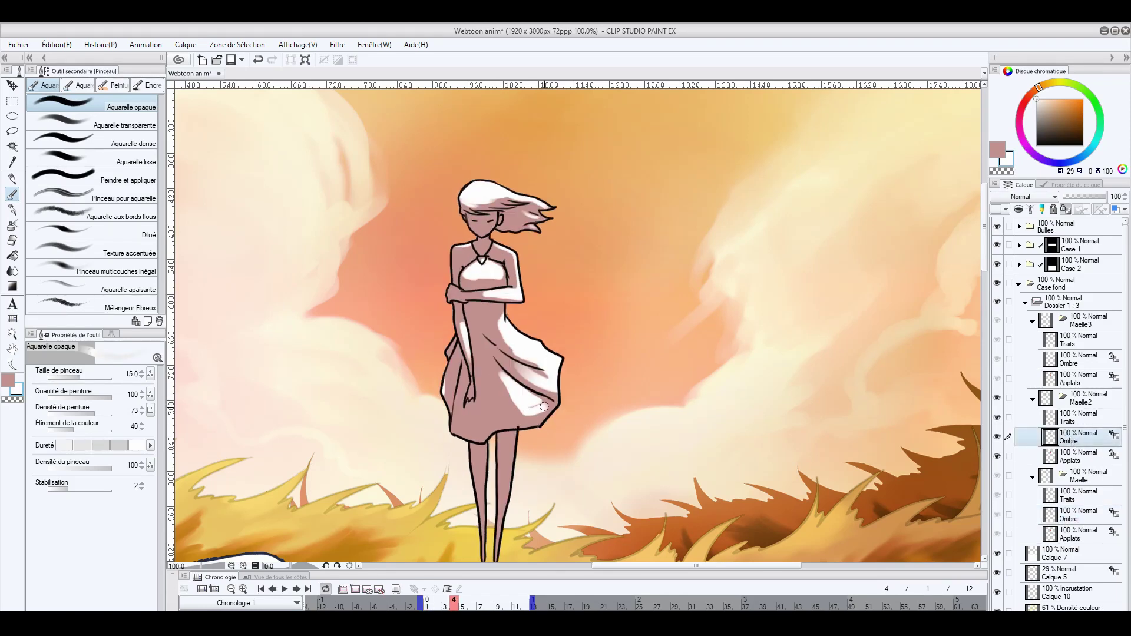
# - Paint white light down the legs on Maelle2's Ombre layer with a size 10 brush, and compare the pose with Maelle's
pyautogui.press('[')
pyautogui.press('[')
pyautogui.moveTo(515, 449); pyautogui.dragTo(502, 526)
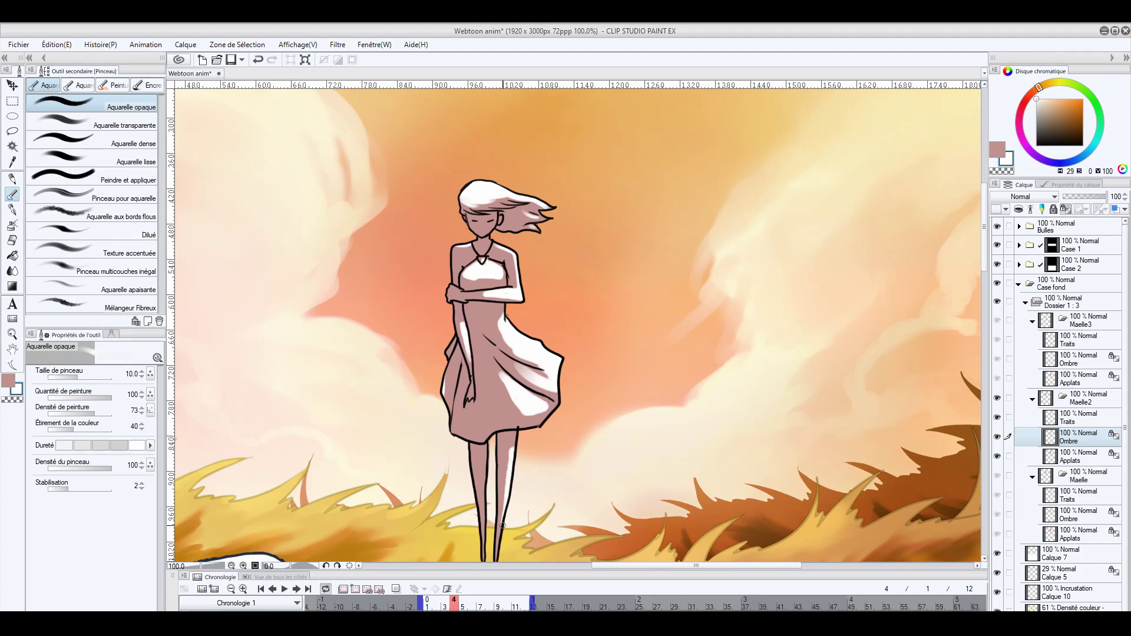
pyautogui.click(1082, 519)
pyautogui.click(1082, 437)
pyautogui.click(1078, 516)
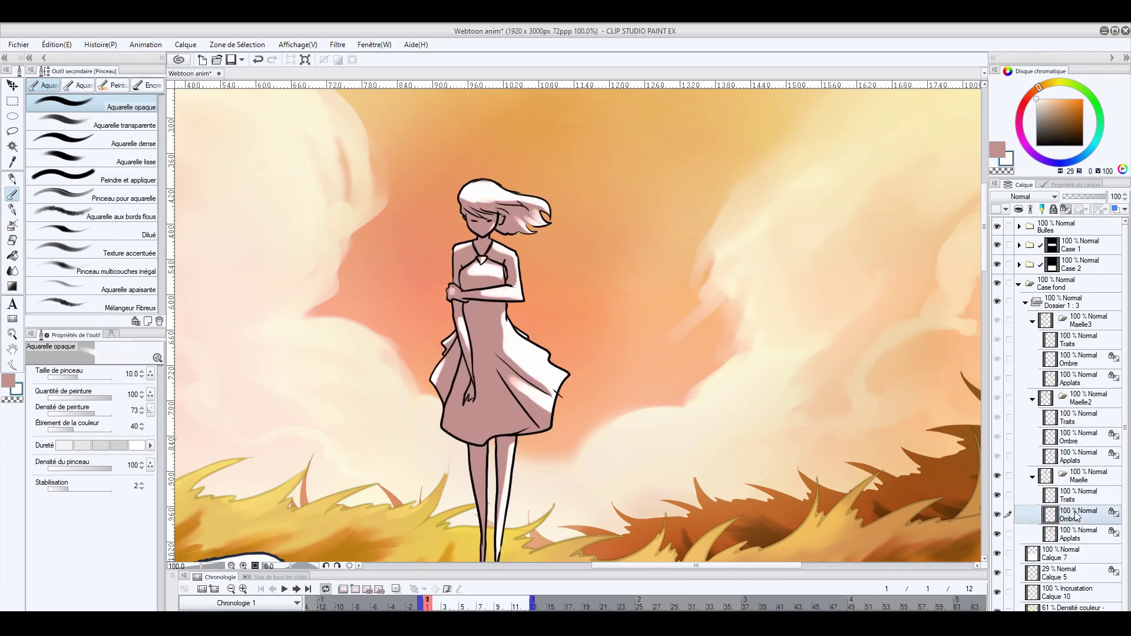
pyautogui.click(1080, 442)
pyautogui.click(1076, 511)
pyautogui.click(1078, 441)
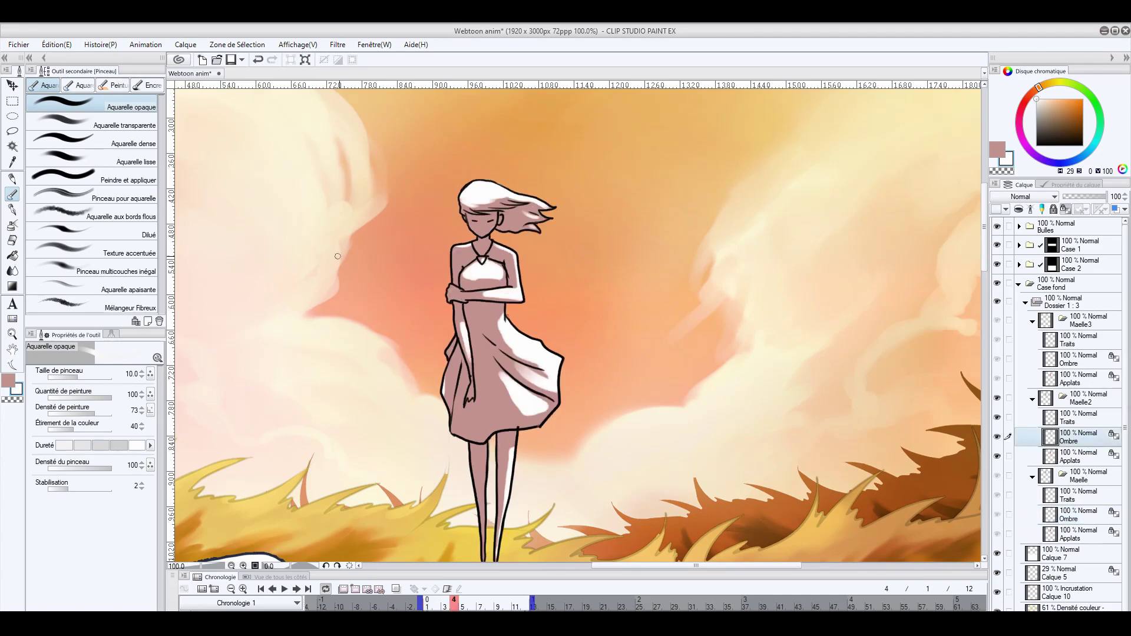
# - Retouch the shadows on Maelle2's Ombre layer with the shadow pink, reducing the brush to size 5
pyautogui.click(5, 382)
pyautogui.press('[')
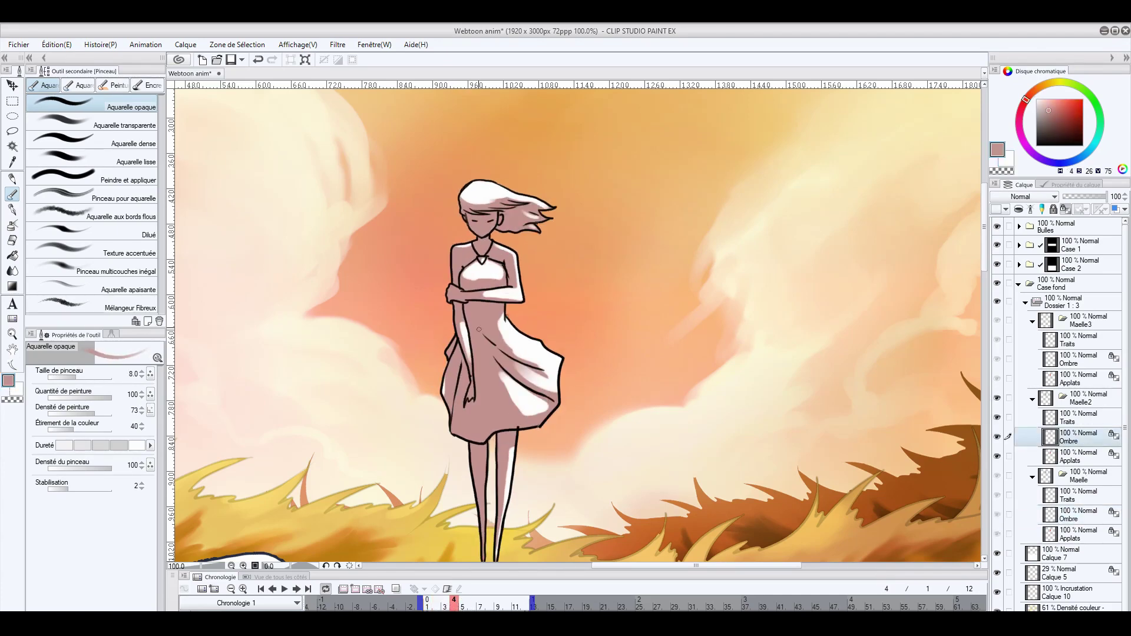
pyautogui.press('[')
pyautogui.press('[')
pyautogui.press('[')
# - On frame 7, paint white light over the hair on Maelle3's Ombre layer with a size 10 brush
pyautogui.moveTo(444, 602); pyautogui.dragTo(463, 602)
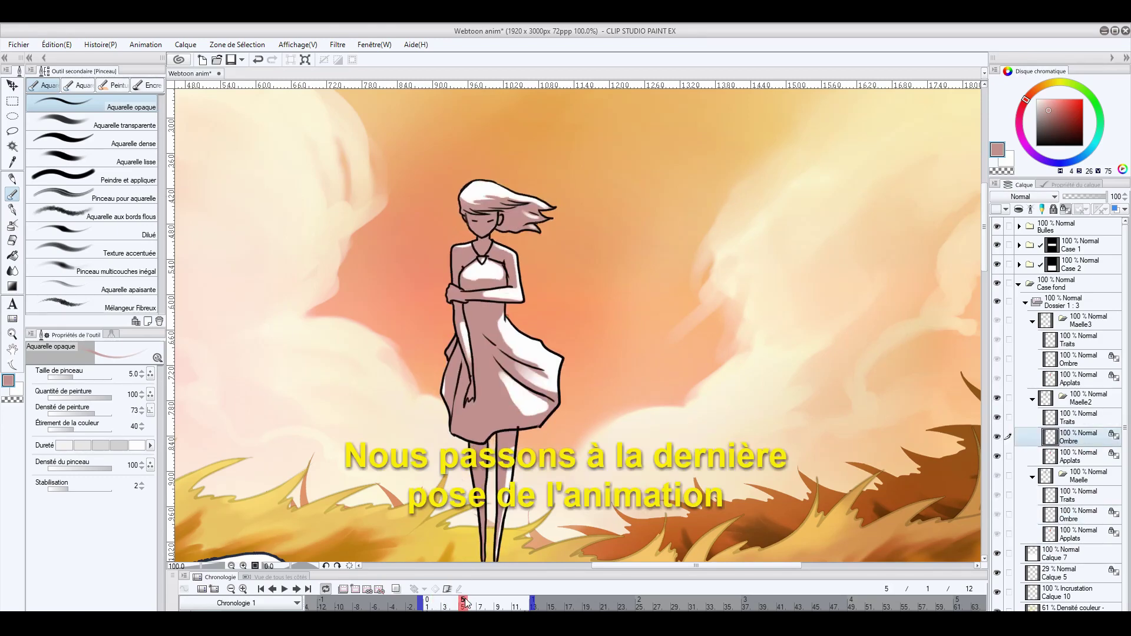
pyautogui.click(490, 603)
pyautogui.click(481, 602)
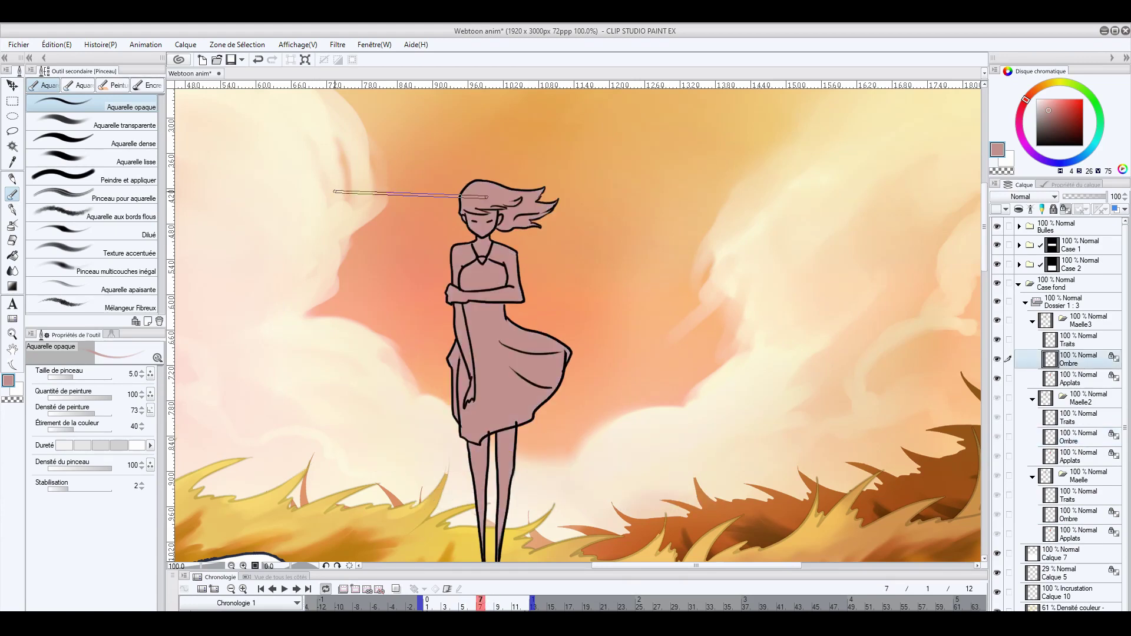
pyautogui.click(16, 390)
pyautogui.press(']')
pyautogui.press(']')
pyautogui.moveTo(461, 200)
pyautogui.mouseDown()
pyautogui.moveTo(483, 186)
pyautogui.moveTo(534, 195)
pyautogui.mouseUp()
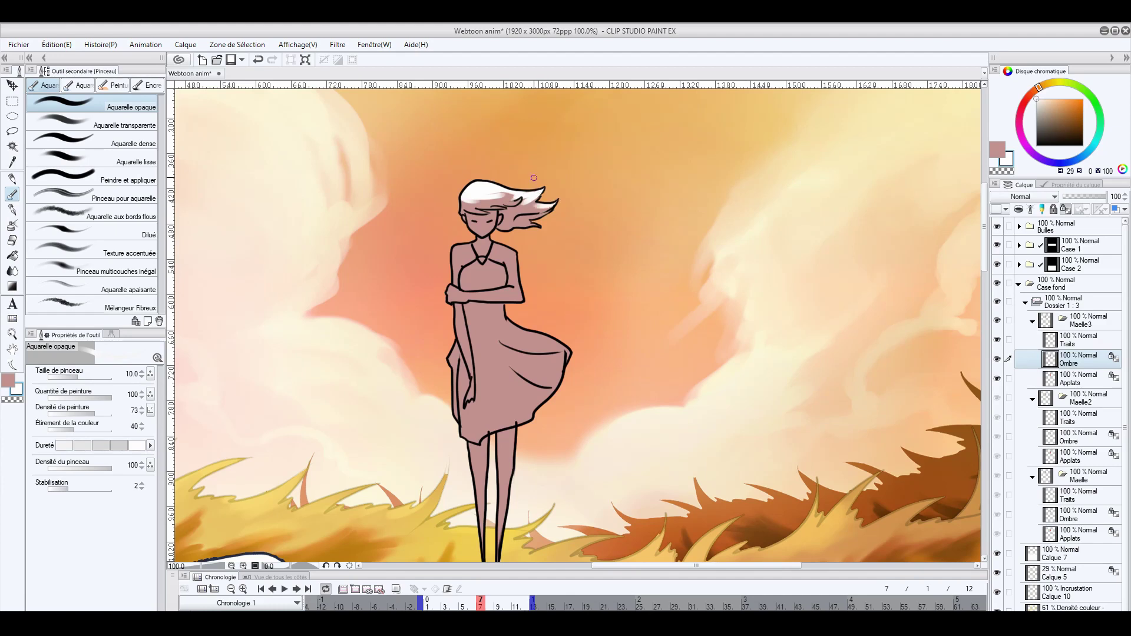
# - Paint white light on the shoulders and arms of Maelle3's Ombre layer at brush size 7, referring to the other two poses
pyautogui.click(1079, 439)
pyautogui.click(1087, 364)
pyautogui.press('[')
pyautogui.press('[')
pyautogui.click(1081, 441)
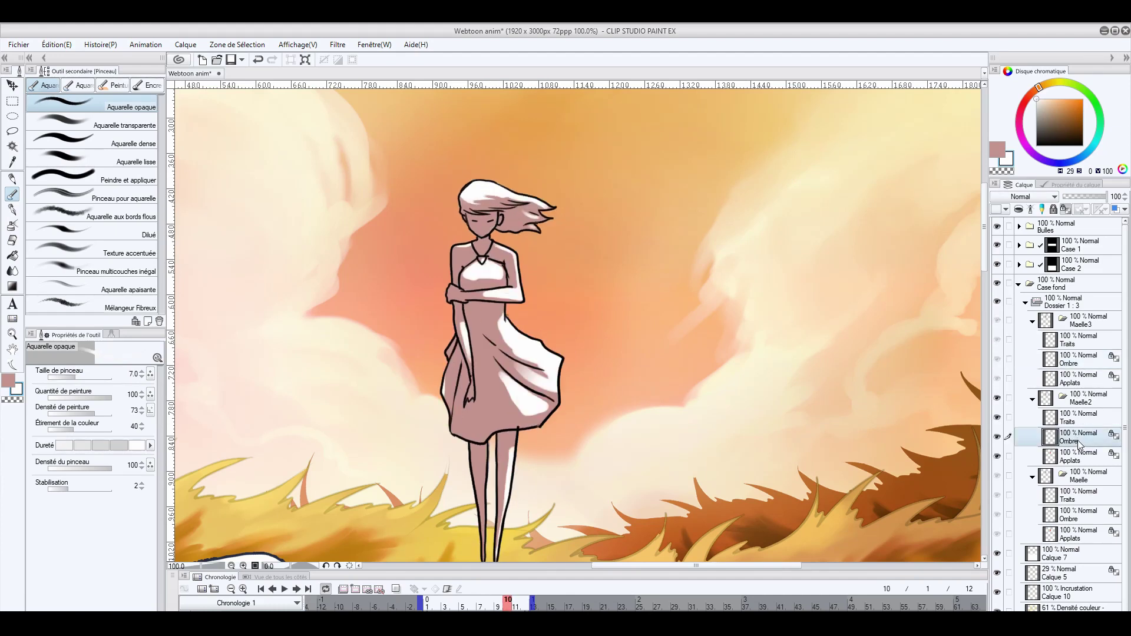
pyautogui.click(1081, 517)
pyautogui.click(1085, 443)
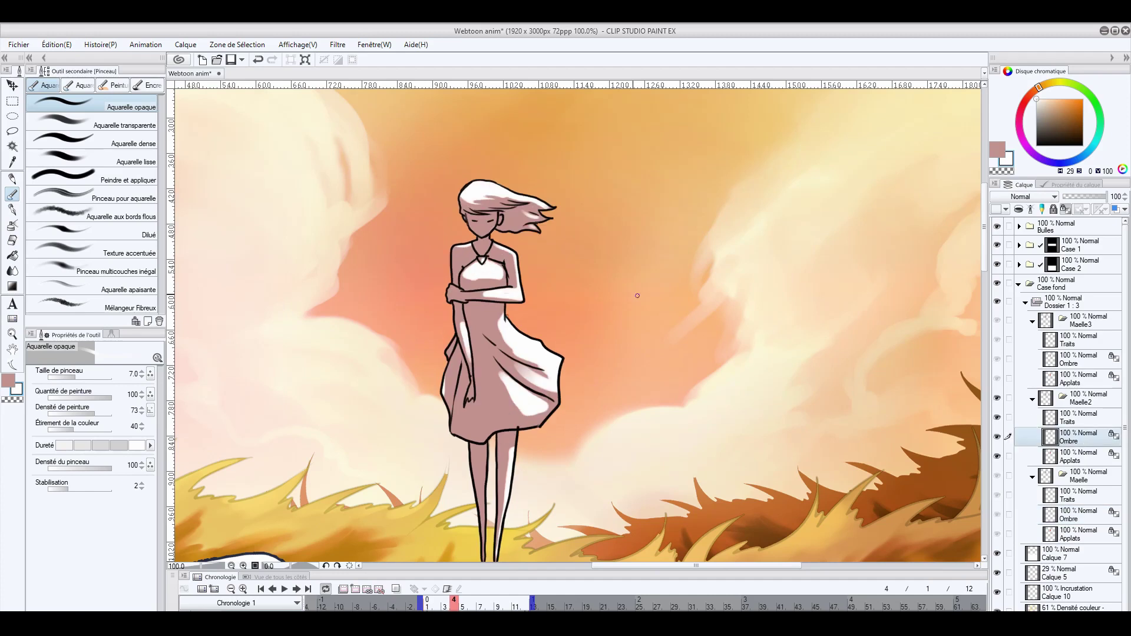
pyautogui.click(1083, 359)
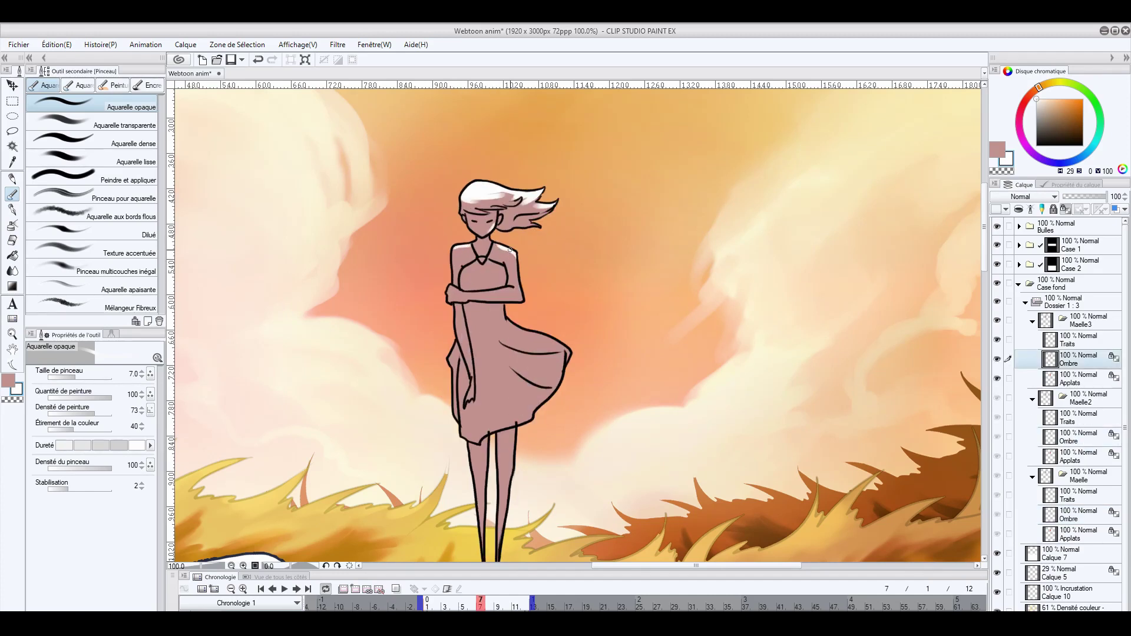
pyautogui.moveTo(507, 291); pyautogui.dragTo(509, 294)
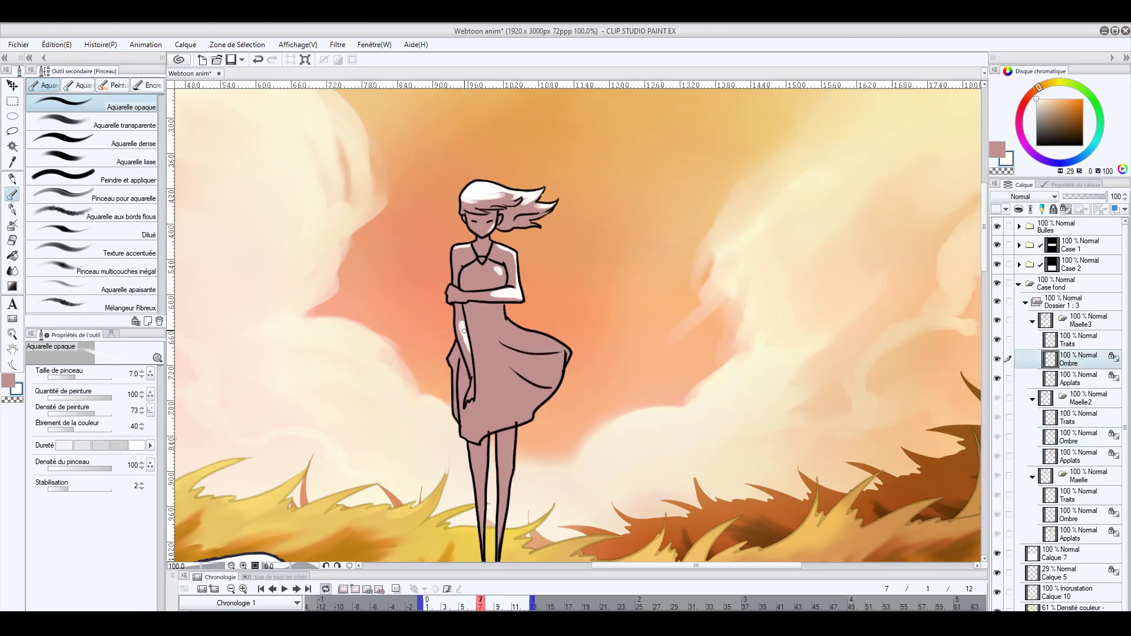
# - Paint the blown skirt and the legs white on Maelle3's Ombre layer, enlarging the brush to 17.5, and compare with Maelle2
pyautogui.moveTo(506, 325)
pyautogui.mouseDown()
pyautogui.moveTo(572, 354)
pyautogui.moveTo(520, 359)
pyautogui.moveTo(545, 377)
pyautogui.moveTo(532, 365)
pyautogui.moveTo(502, 388)
pyautogui.moveTo(537, 395)
pyautogui.moveTo(502, 373)
pyautogui.mouseUp()
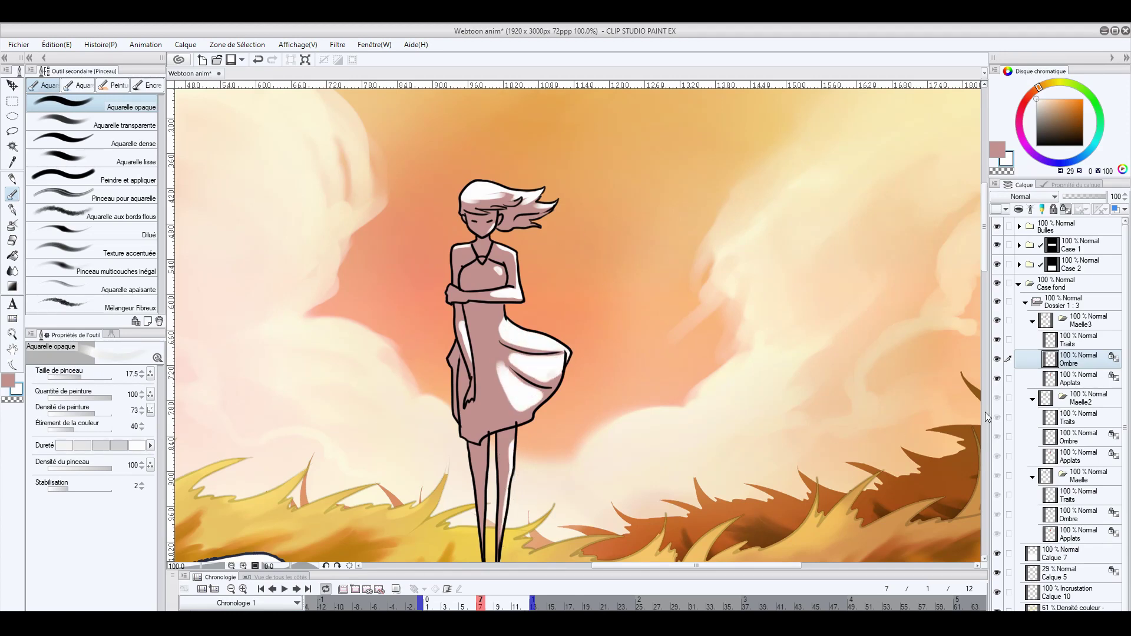
pyautogui.click(1076, 439)
pyautogui.click(1081, 367)
pyautogui.click(1076, 444)
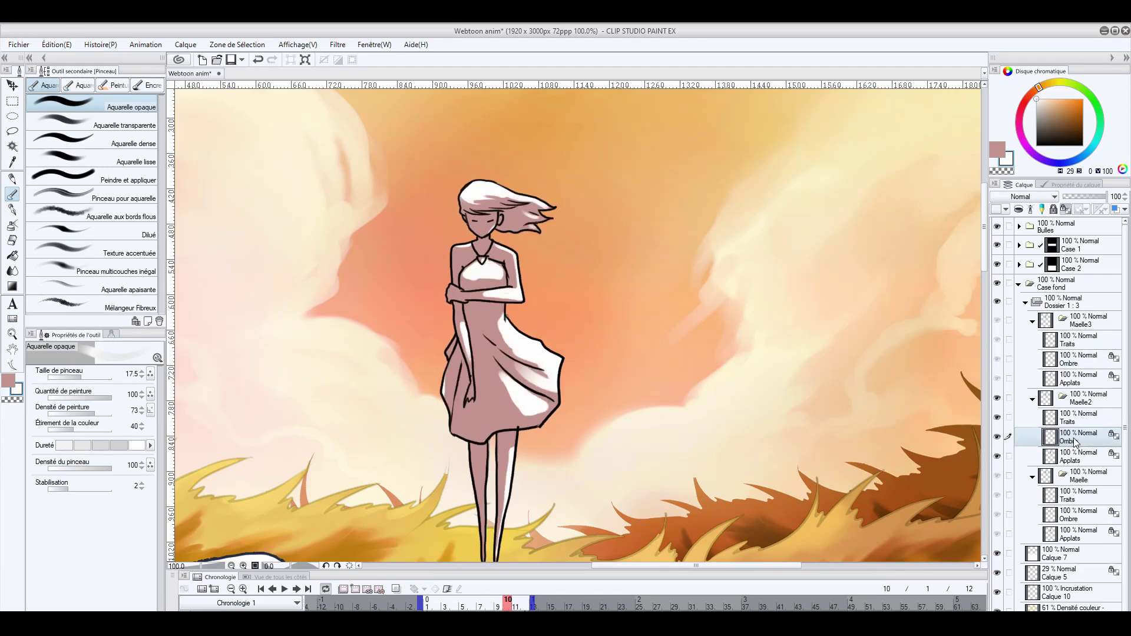
pyautogui.click(1078, 363)
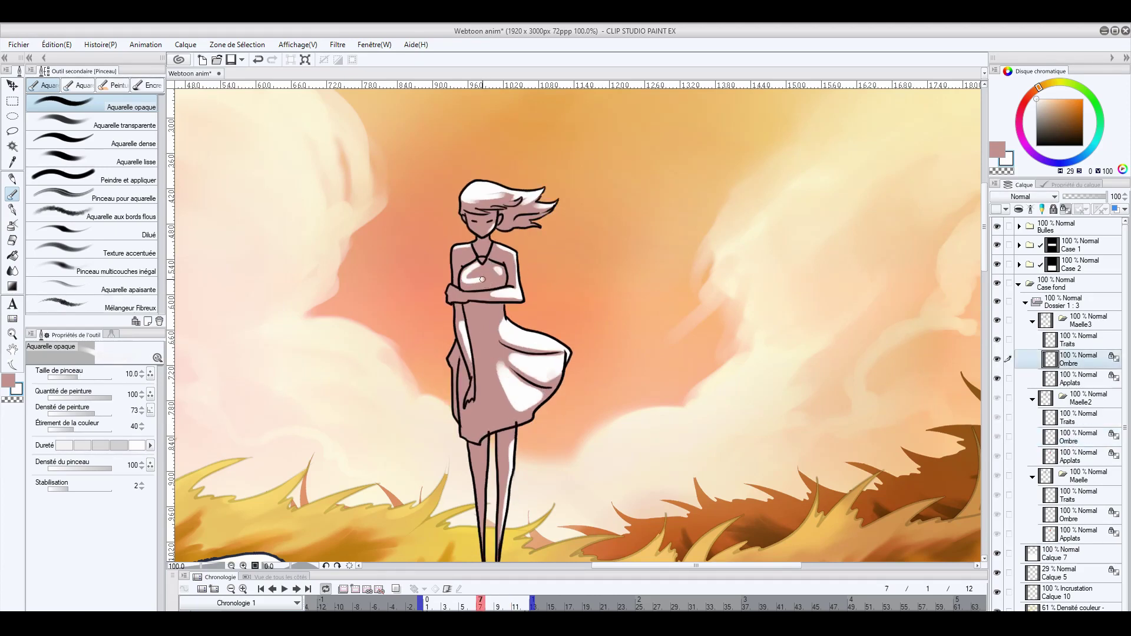
# - Paint the dress bust white on Maelle3's Ombre layer at brush size 10, matching the other poses, and play the loop
pyautogui.moveTo(490, 264)
pyautogui.mouseDown()
pyautogui.moveTo(474, 275)
pyautogui.moveTo(499, 280)
pyautogui.mouseUp()
pyautogui.click(1085, 441)
pyautogui.click(1075, 516)
pyautogui.click(1081, 442)
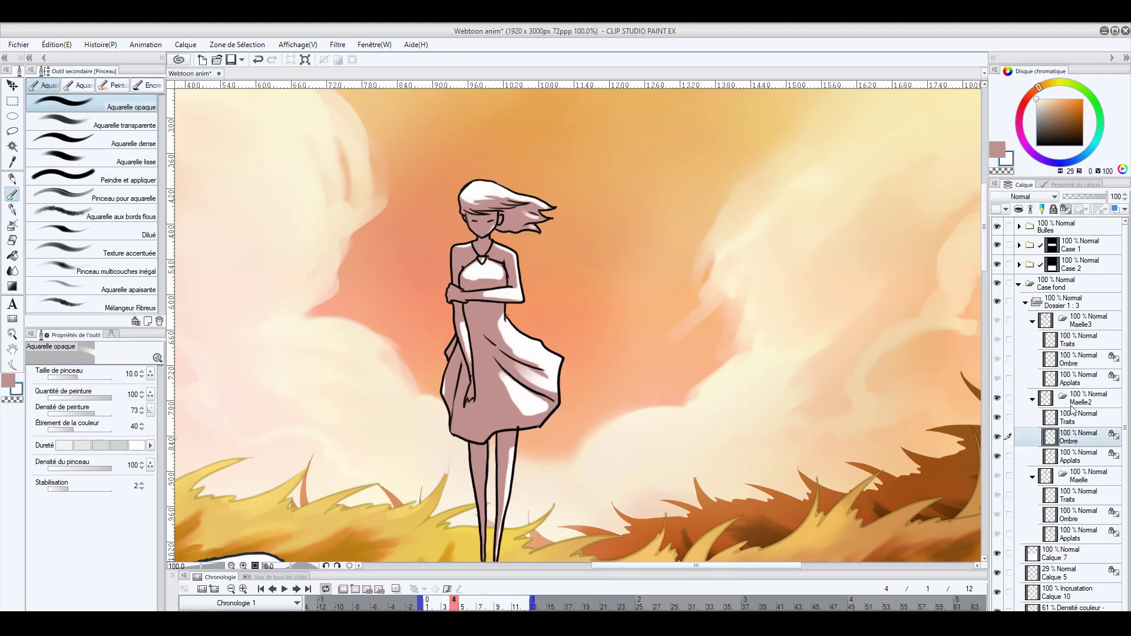
pyautogui.click(1082, 365)
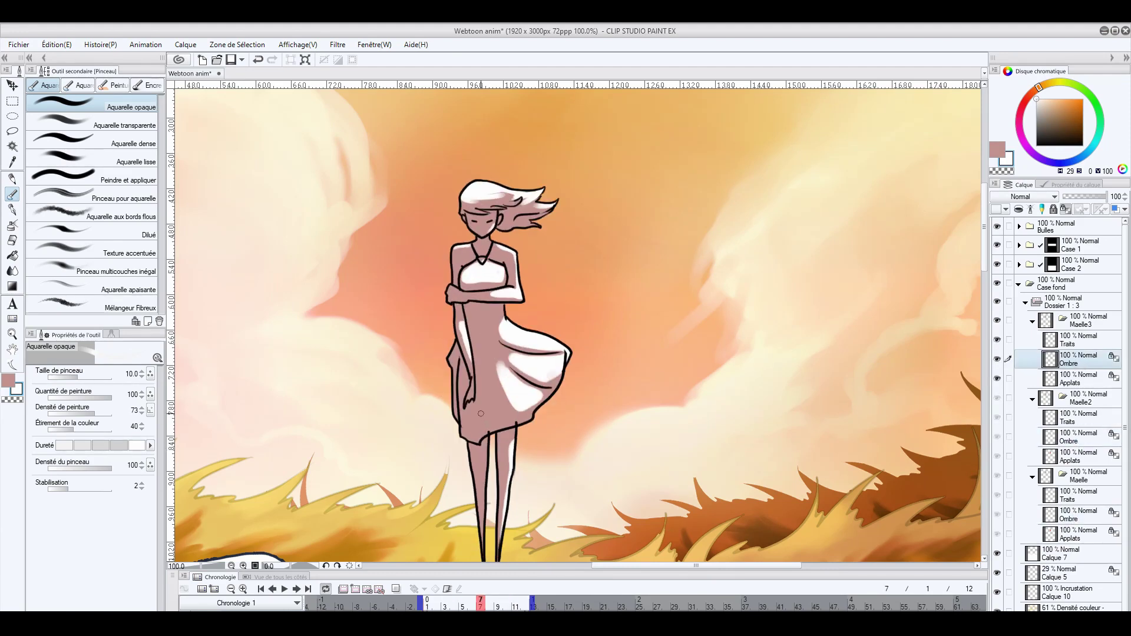
pyautogui.click(284, 590)
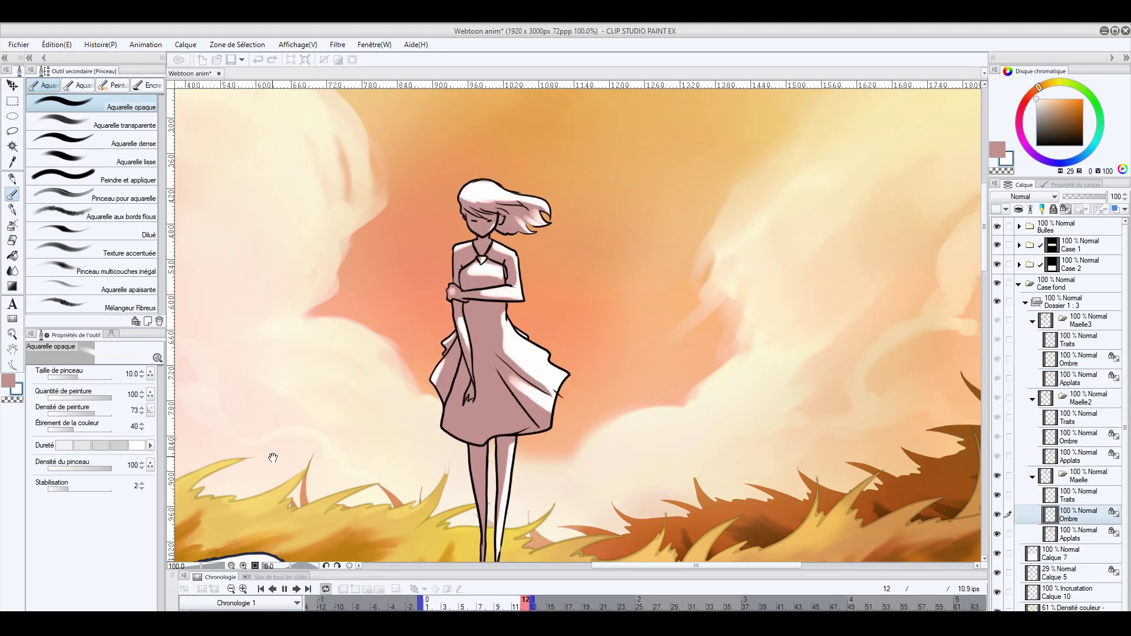
pyautogui.click(284, 590)
# - Set the blending mode of the Ombre layers of Maelle3, Maelle2 and Maelle to Produit
pyautogui.click(1021, 200)
pyautogui.click(1009, 229)
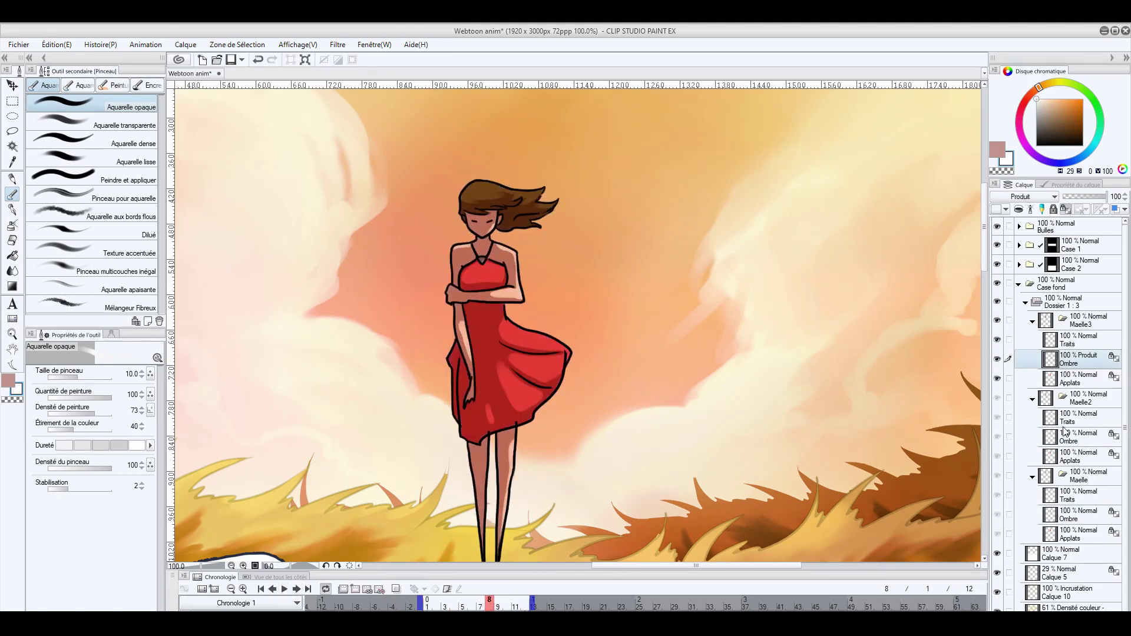
pyautogui.click(1070, 438)
pyautogui.click(1011, 234)
pyautogui.click(1069, 518)
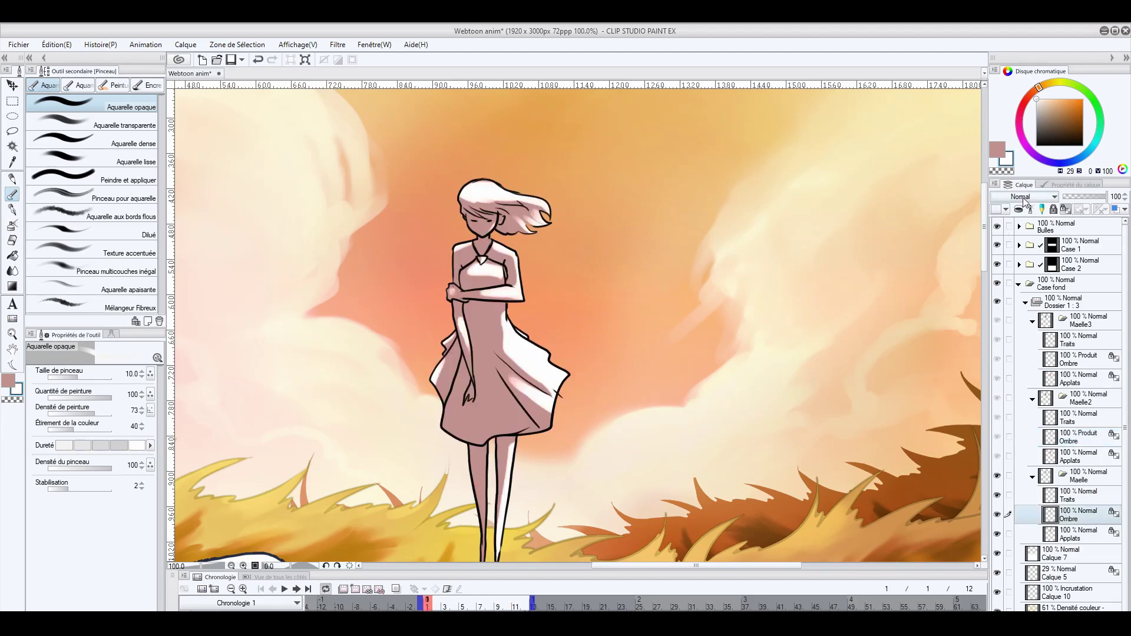
pyautogui.click(1023, 198)
pyautogui.click(1007, 232)
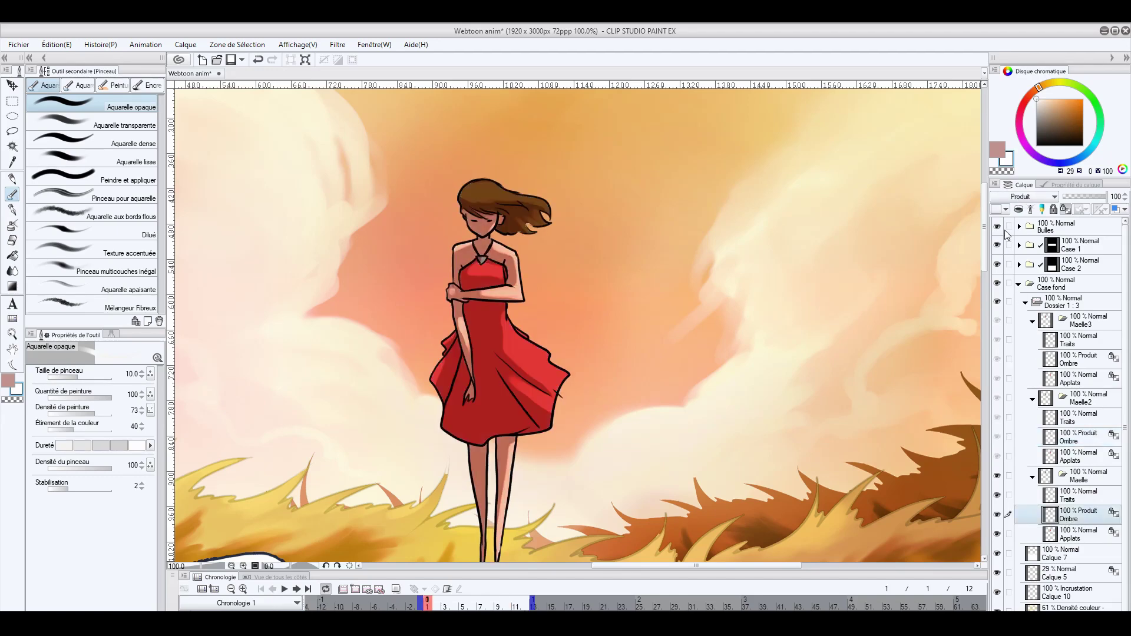
# - Play the shaded loop and scrub through its frames to examine how the poses follow each other
pyautogui.click(285, 590)
pyautogui.scroll(-1, 278, 432)
pyautogui.moveTo(640, 419); pyautogui.dragTo(735, 320)
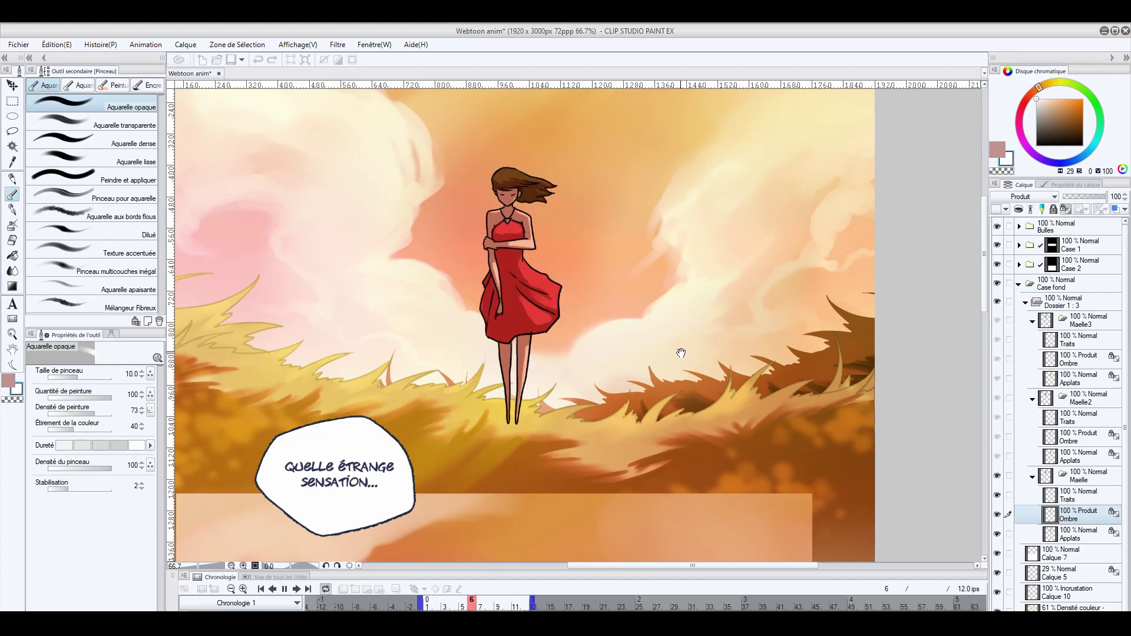
pyautogui.click(449, 607)
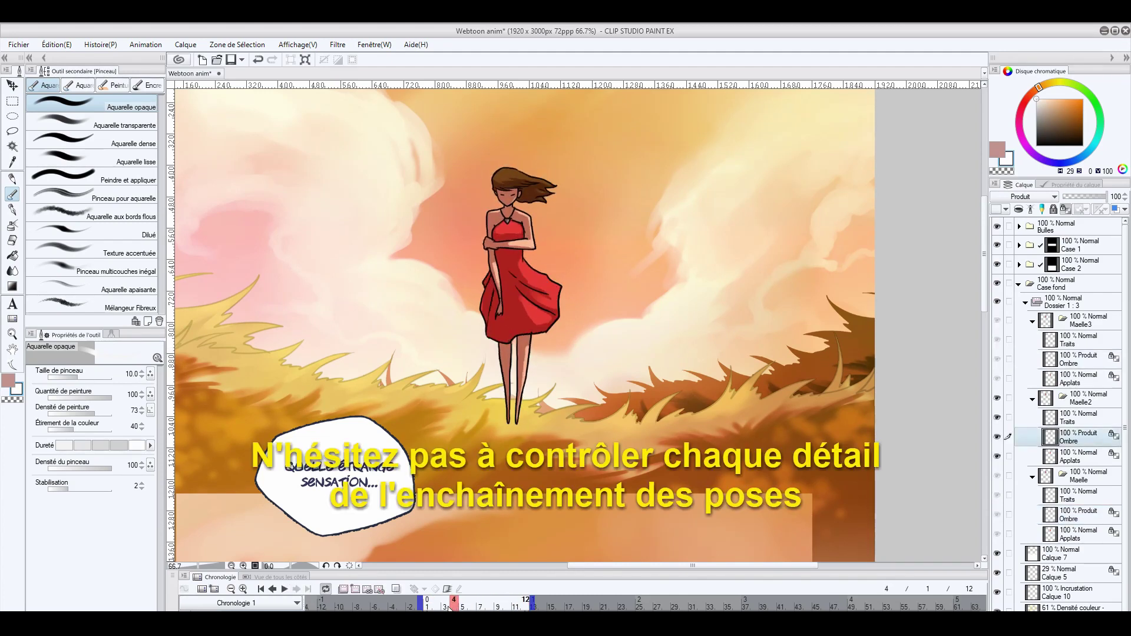
pyautogui.moveTo(449, 608); pyautogui.dragTo(489, 609)
# - On Maelle's Applats layer, retouch the hair with its sampled brown using a size 7 brush
pyautogui.click(1087, 536)
pyautogui.press('x')
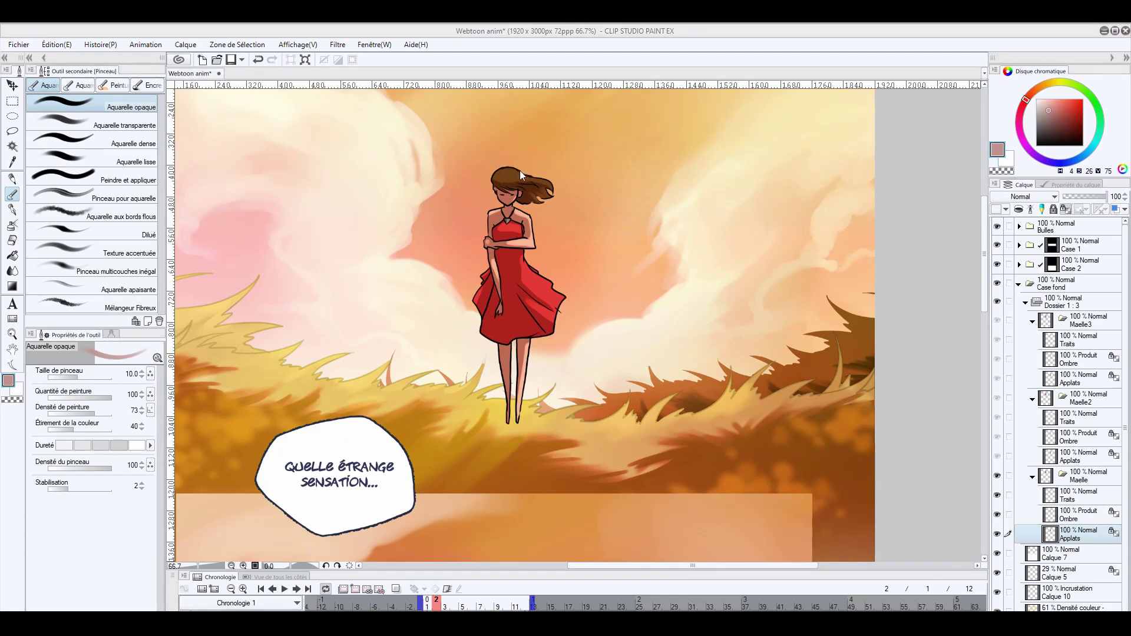
pyautogui.keyDown('alt'); pyautogui.click(501, 179); pyautogui.keyUp('alt')
pyautogui.press('[')
pyautogui.press('[')
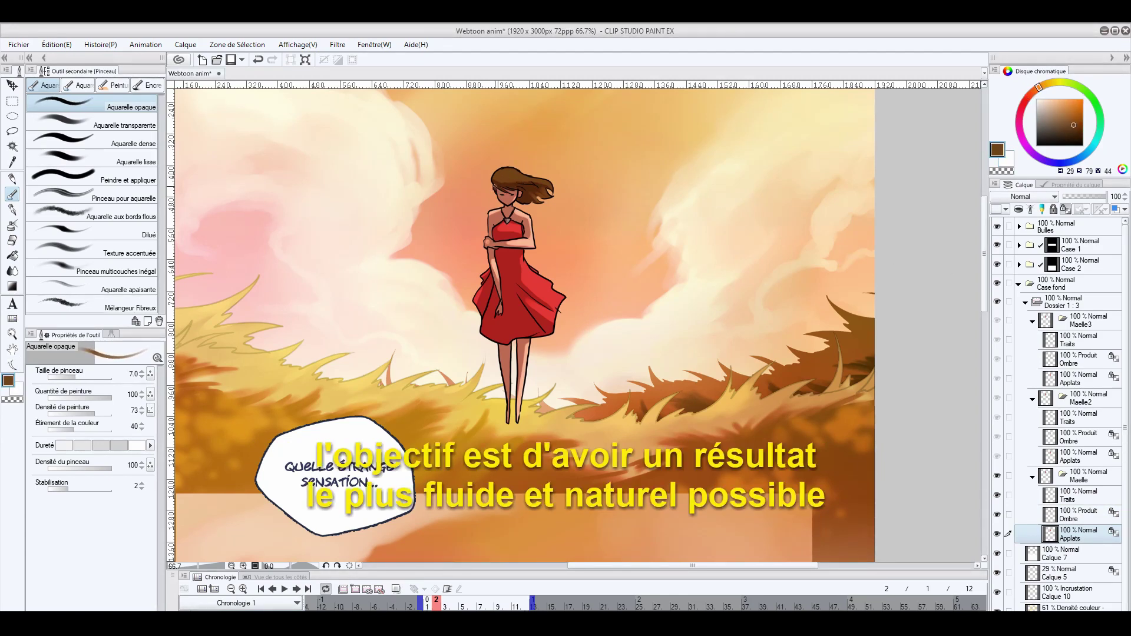
# - On frame 7, sample the skin colour and retouch the skin on Maelle3's Applats layer
pyautogui.moveTo(446, 604); pyautogui.dragTo(482, 604)
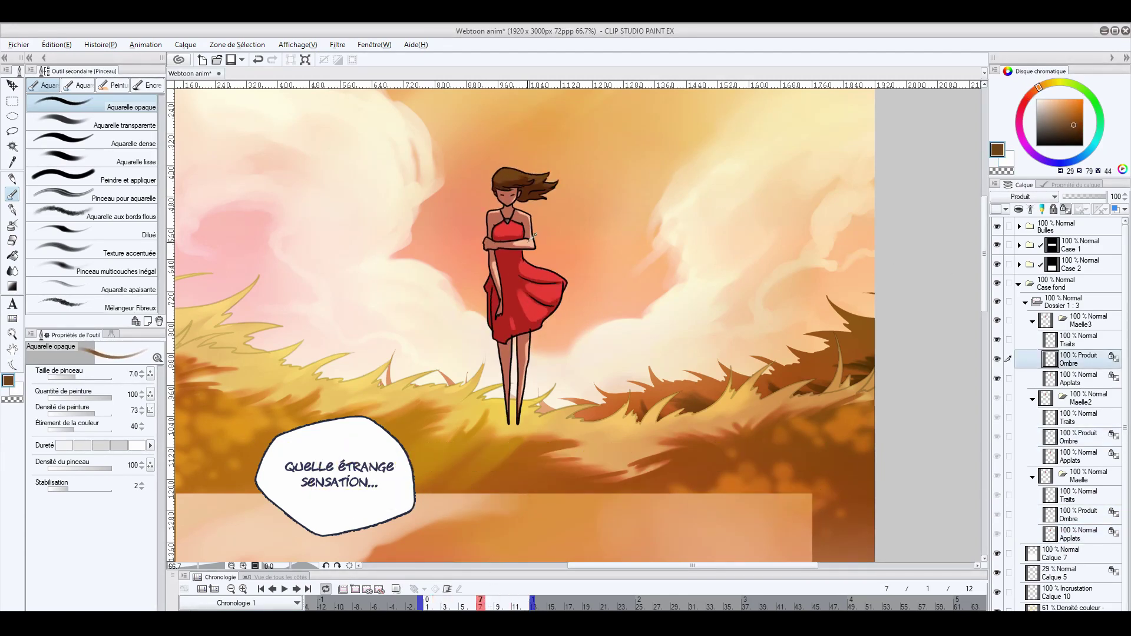
pyautogui.keyDown('alt'); pyautogui.click(495, 271); pyautogui.keyUp('alt')
pyautogui.click(1078, 378)
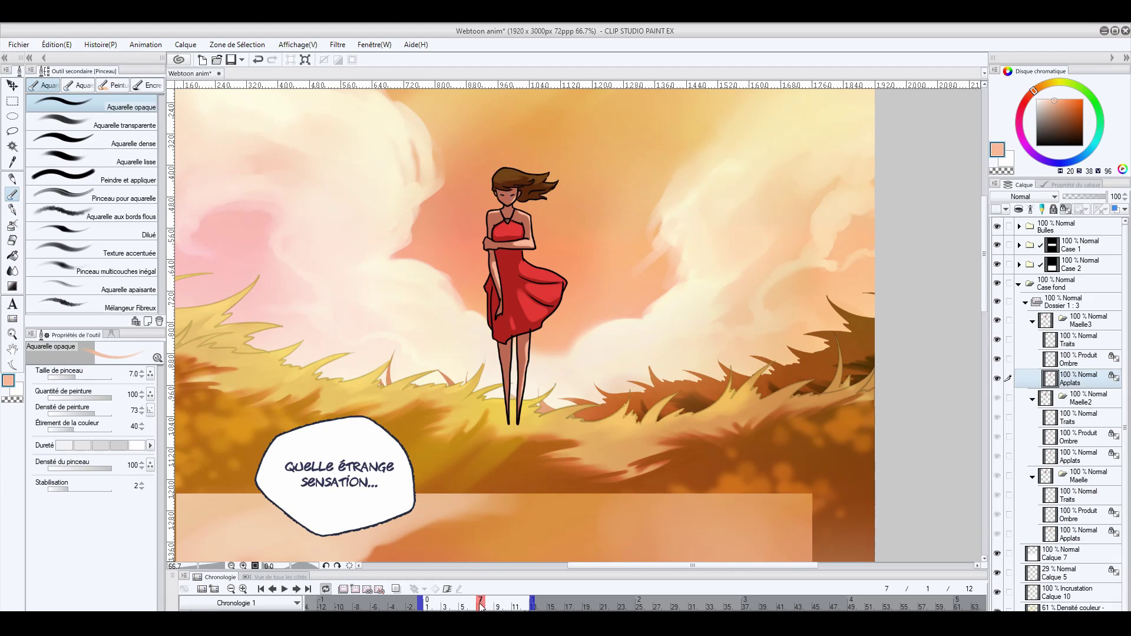
# - Lower the opacity of the Traits layers to 76% for Maelle3 and Maelle2 and 75% for Maelle
pyautogui.moveTo(481, 607); pyautogui.dragTo(445, 607)
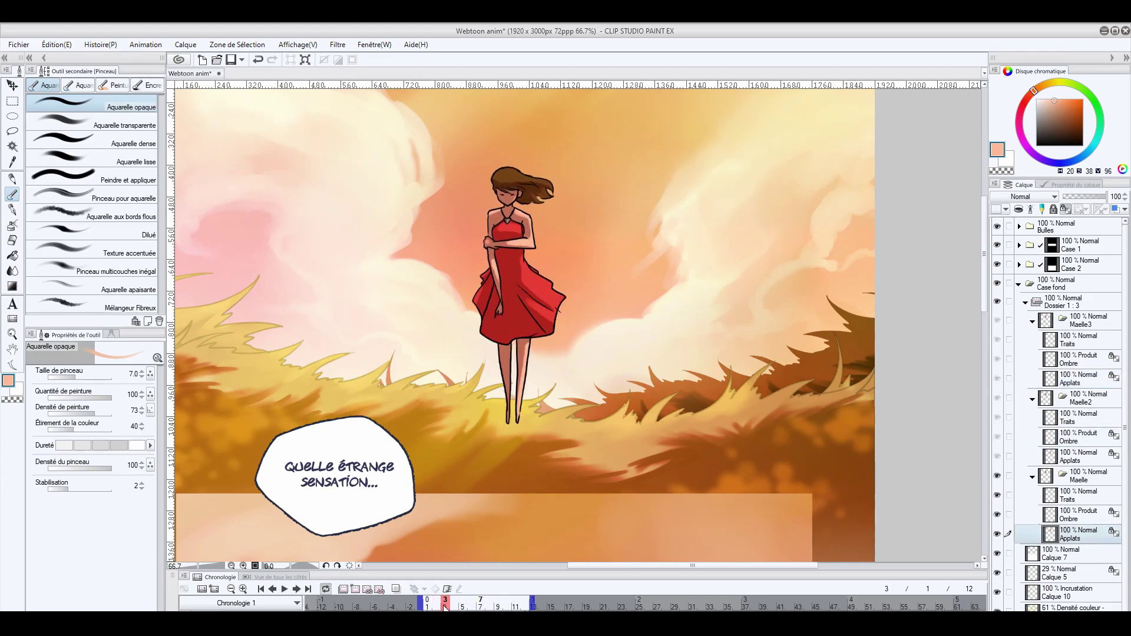
pyautogui.click(1085, 346)
pyautogui.moveTo(1106, 198); pyautogui.dragTo(1102, 200)
pyautogui.click(463, 605)
pyautogui.click(1081, 417)
pyautogui.click(437, 607)
pyautogui.click(1078, 495)
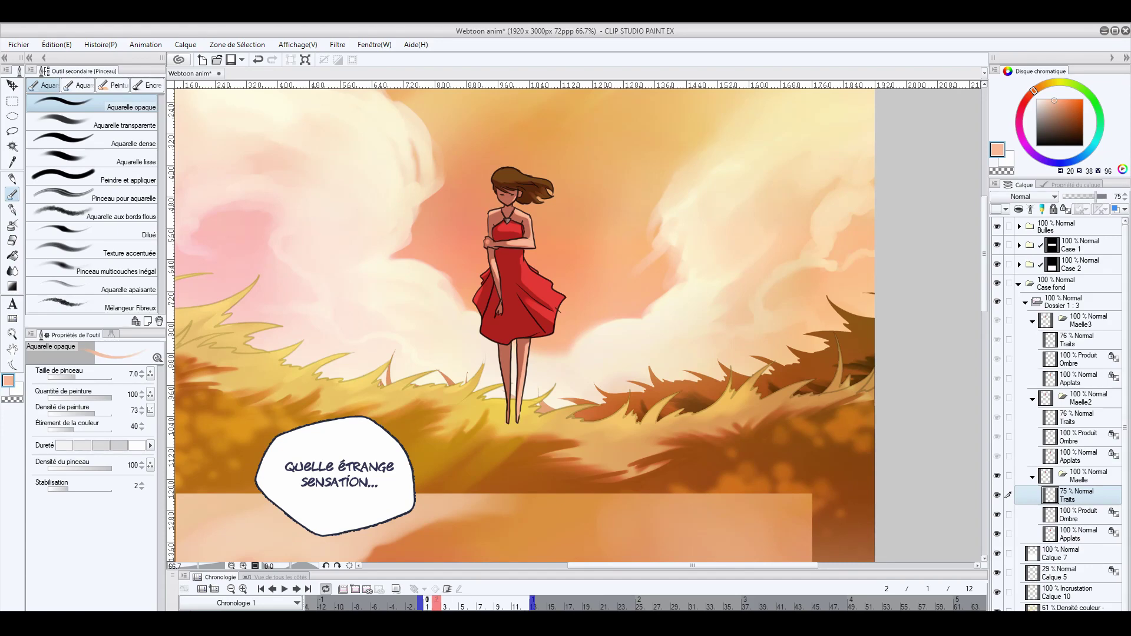
# - Play the loop with the wider page in view and collapse the Dossier 1 : 3 animation folder
pyautogui.click(427, 604)
pyautogui.click(285, 588)
pyautogui.scroll(-2, 299, 554)
pyautogui.moveTo(503, 486); pyautogui.dragTo(642, 248)
pyautogui.click(1017, 303)
pyautogui.click(1026, 304)
# - Try moving the girl's whole animation folder to another spot in the scene, and undo the move
pyautogui.click(12, 86)
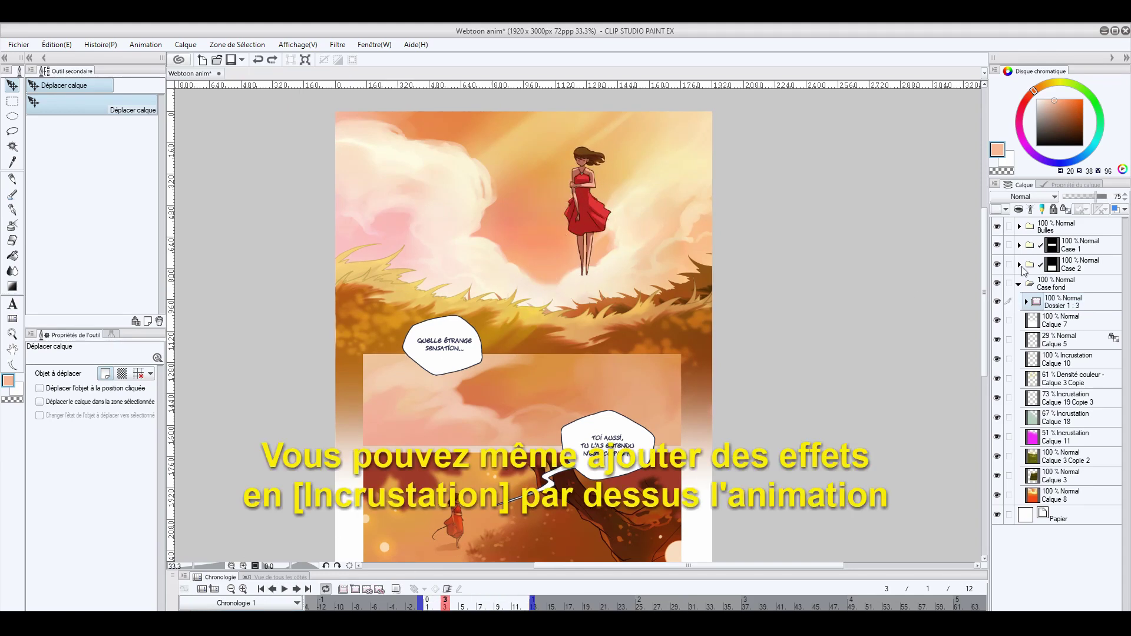
pyautogui.click(1082, 302)
pyautogui.moveTo(634, 235); pyautogui.dragTo(591, 273)
pyautogui.hotkey('ctrl', 'z')
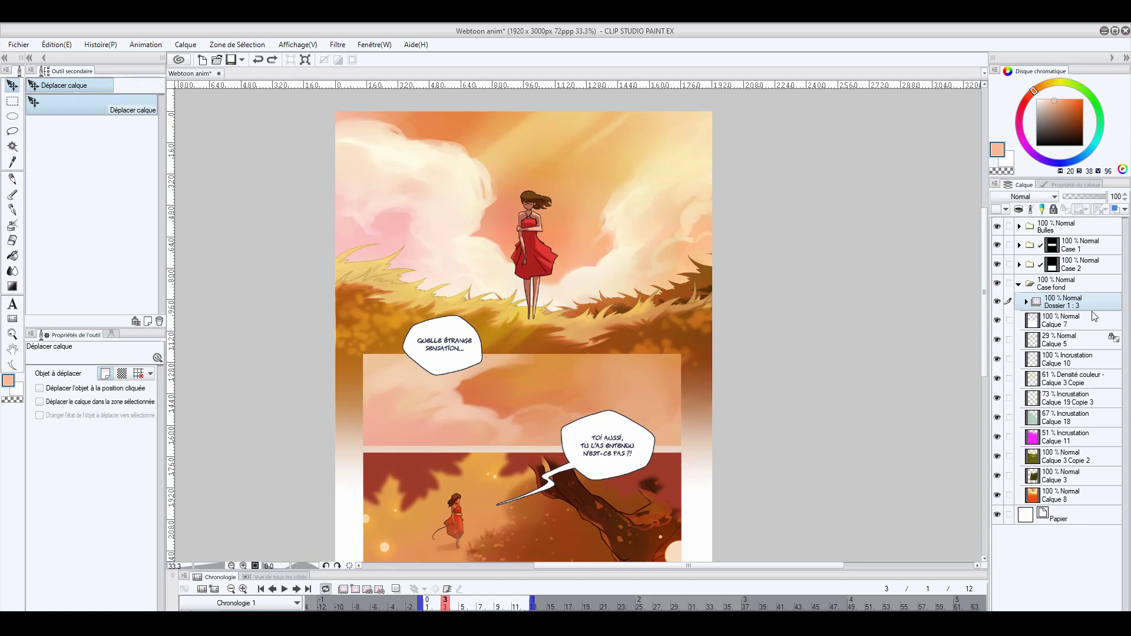
# - Place the Dossier 1 : 3 animation folder between Calque 3 and Calque 8, and play the loop on the full page
pyautogui.moveTo(1092, 312); pyautogui.dragTo(1062, 487)
pyautogui.click(285, 589)
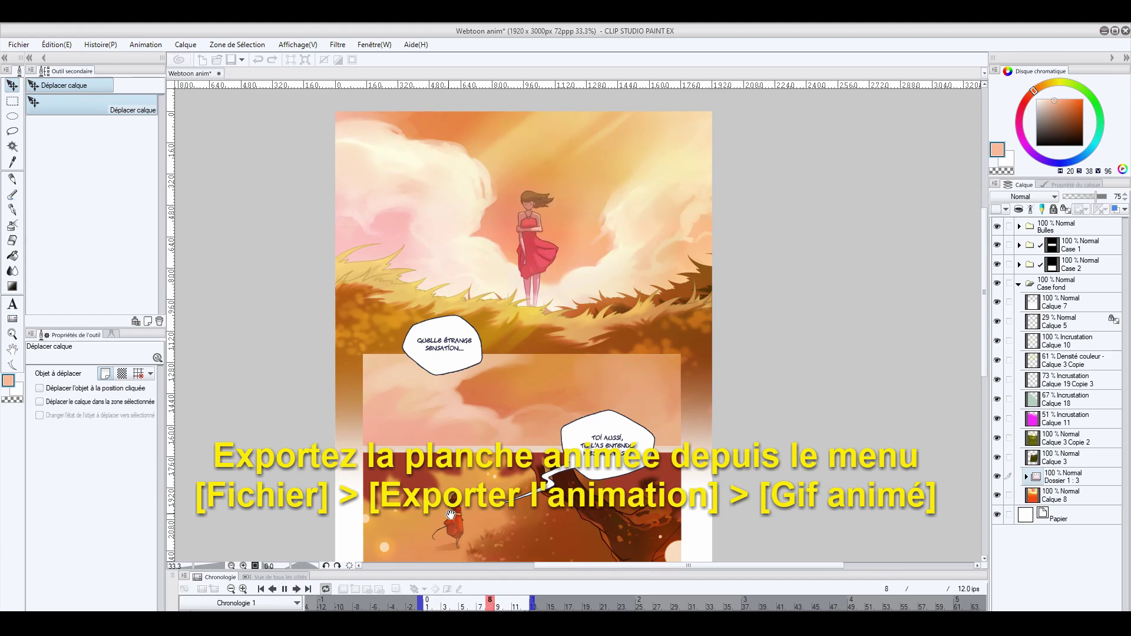
pyautogui.click(285, 589)
pyautogui.scroll(-1, 640, 504)
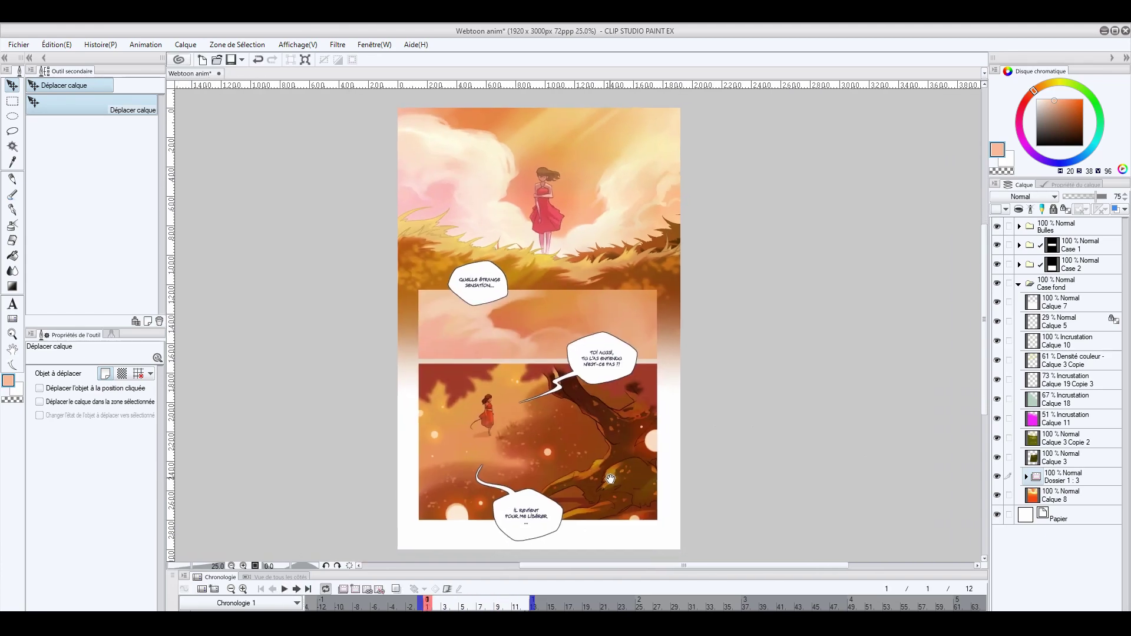
pyautogui.click(285, 589)
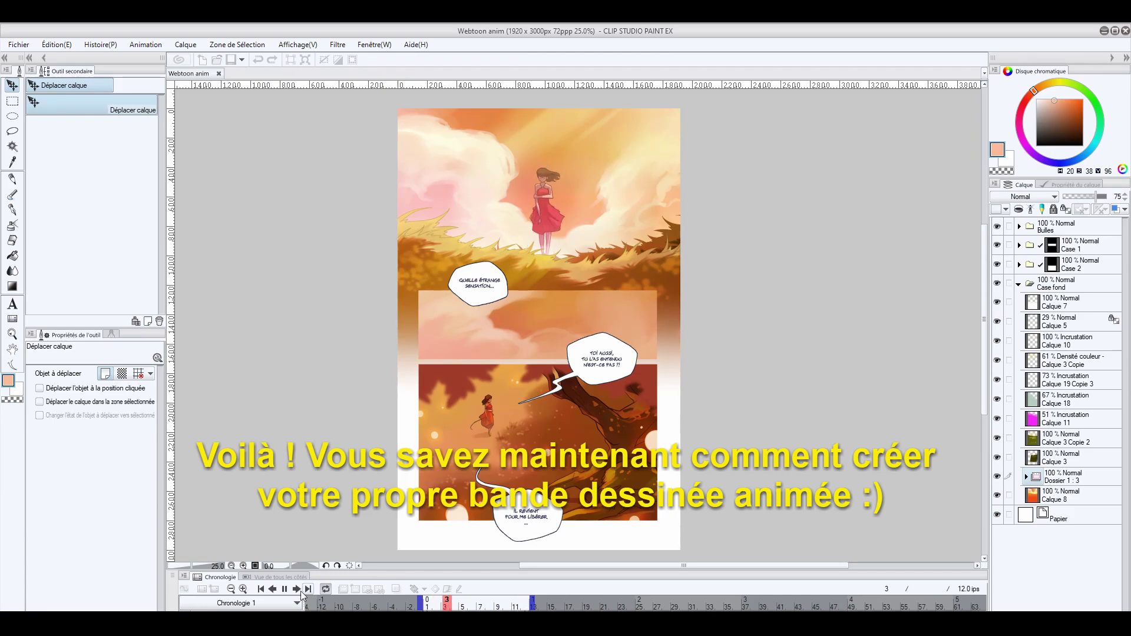